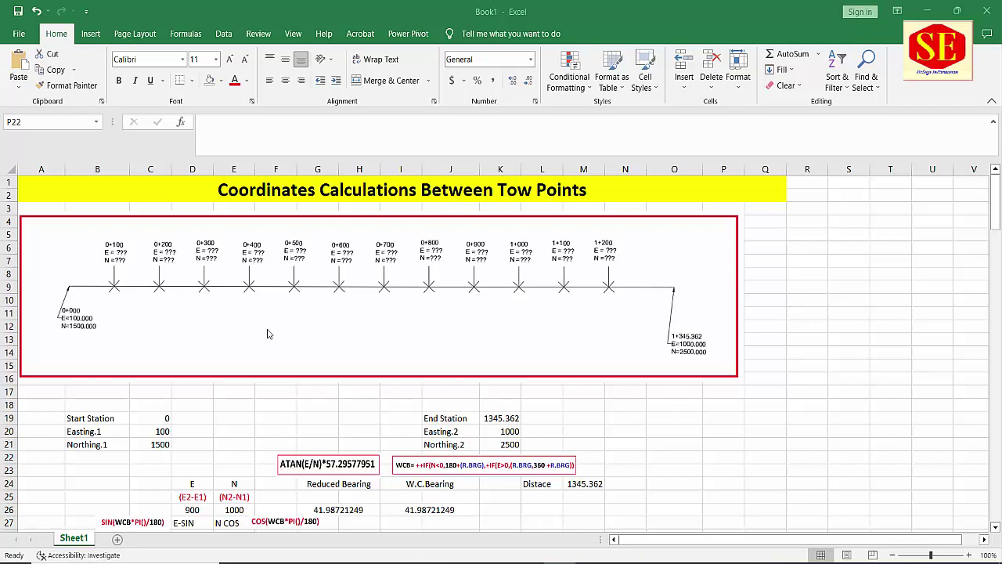
Step: Resize the red-bordered station diagram so it ends just above the row 19 station inputs
click(320, 363)
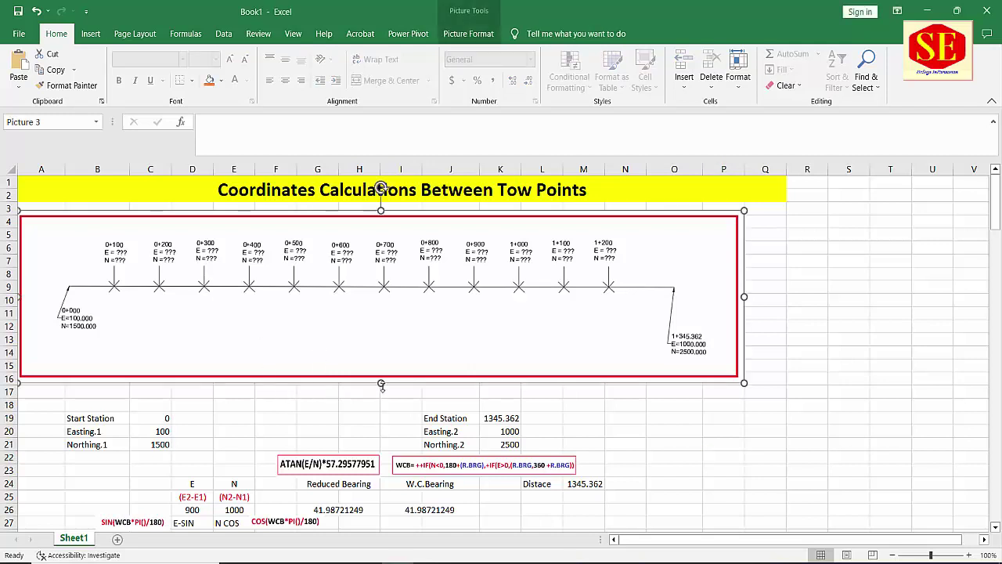
drag(381, 383, 380, 447)
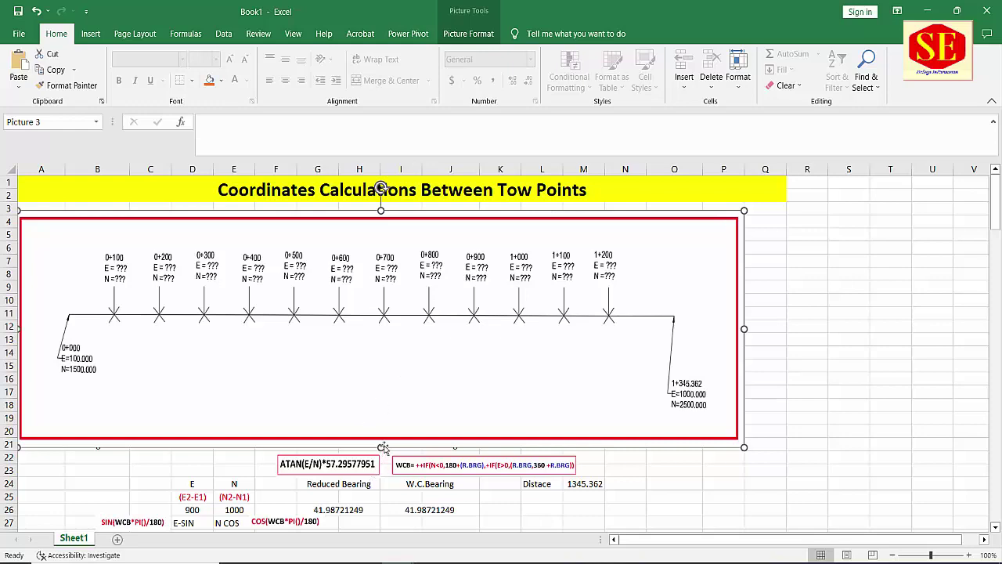
mouse_move(381, 447)
mouse_down()
mouse_move(379, 389)
mouse_move(381, 414)
mouse_up()
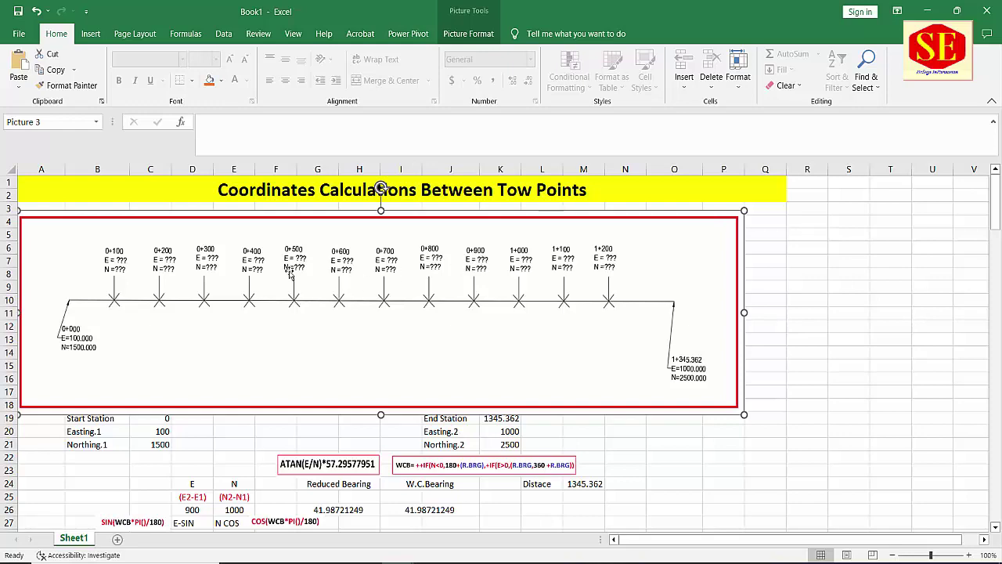
scroll(385, 288, down, 2)
scroll(386, 288, down, 2)
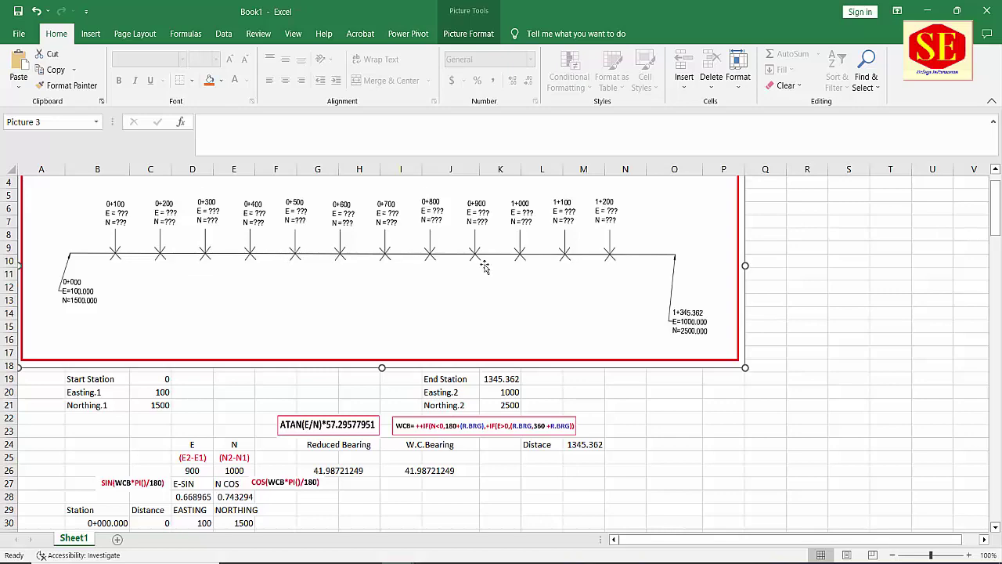
scroll(469, 298, down, 1)
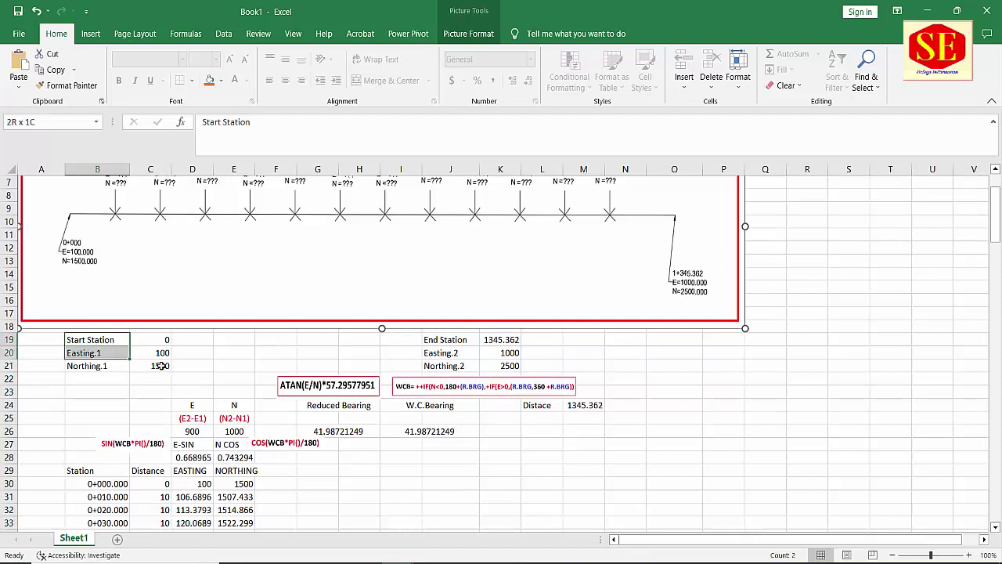
drag(96, 342, 161, 365)
mouse_move(429, 342)
mouse_down()
mouse_move(474, 365)
mouse_move(501, 365)
mouse_up()
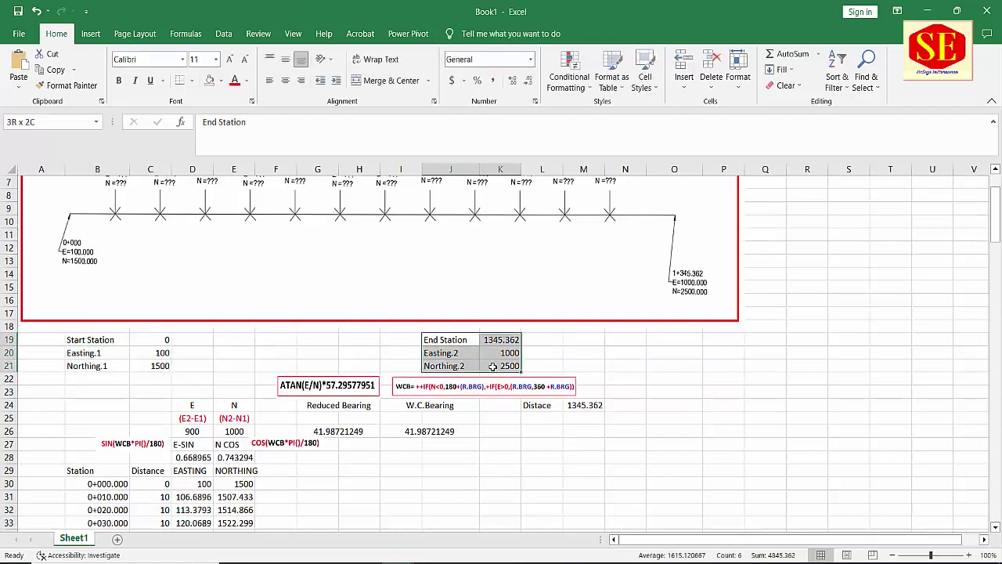
click(373, 390)
key(Tab)
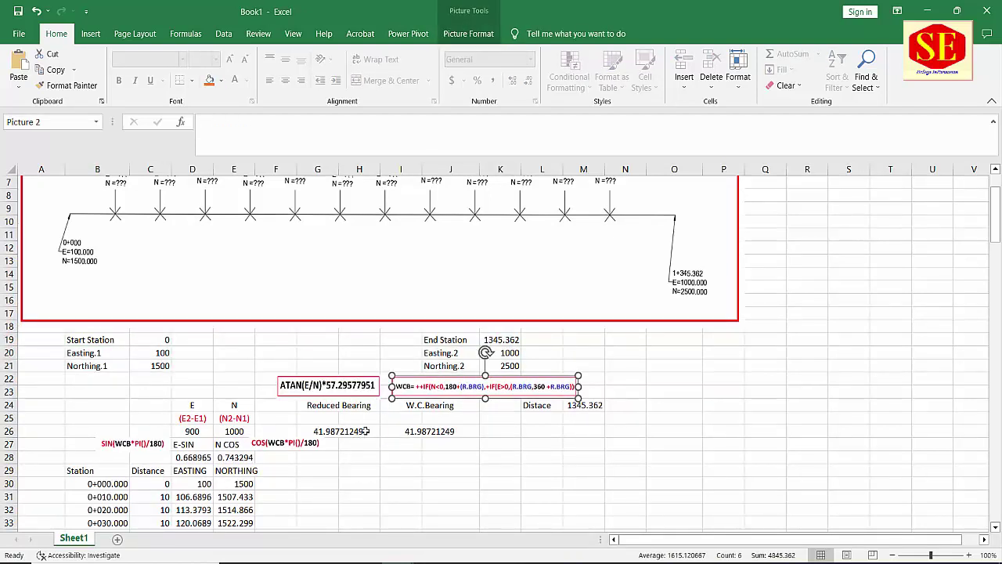
double_click(354, 431)
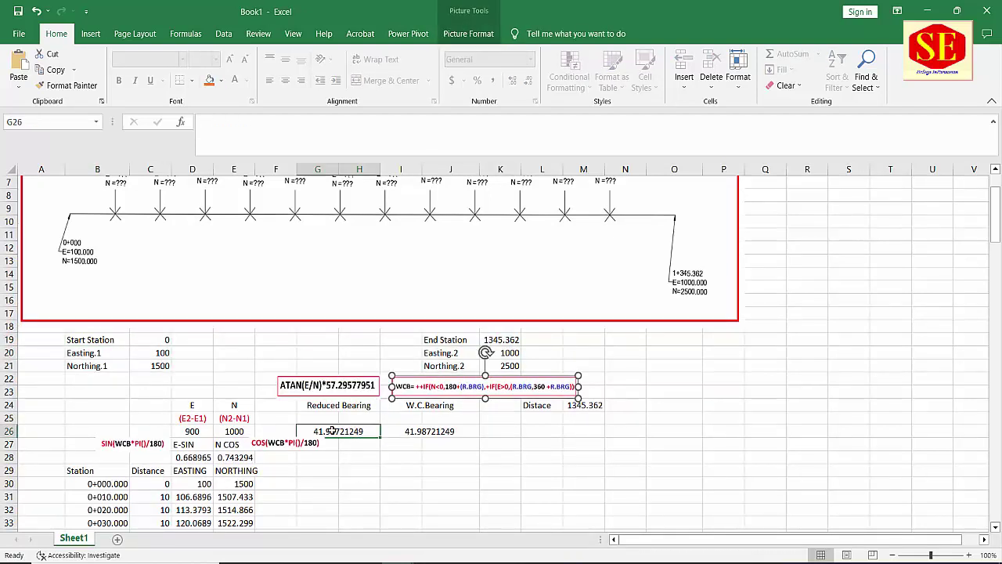
click(433, 429)
double_click(443, 431)
scroll(522, 374, down, 1)
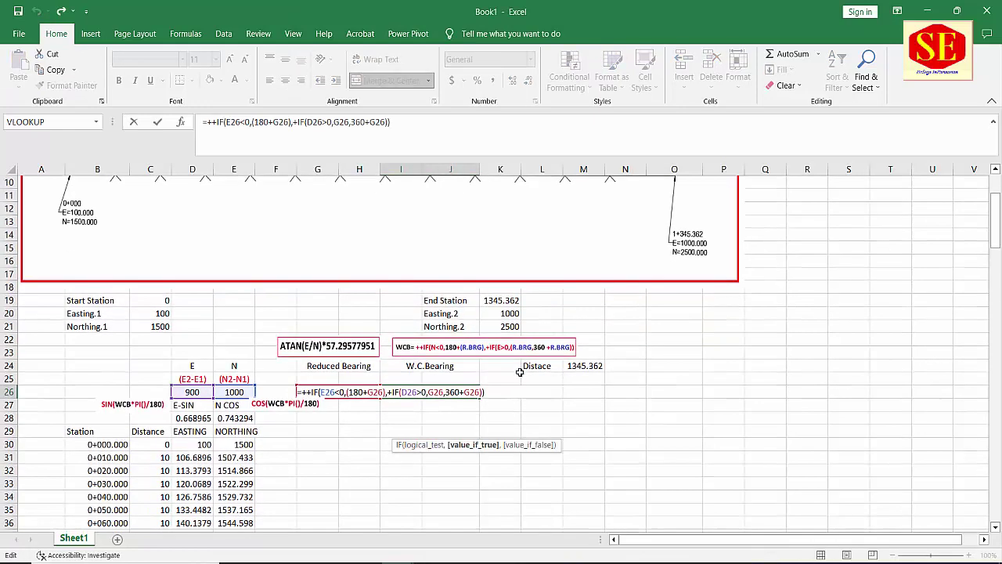
click(578, 357)
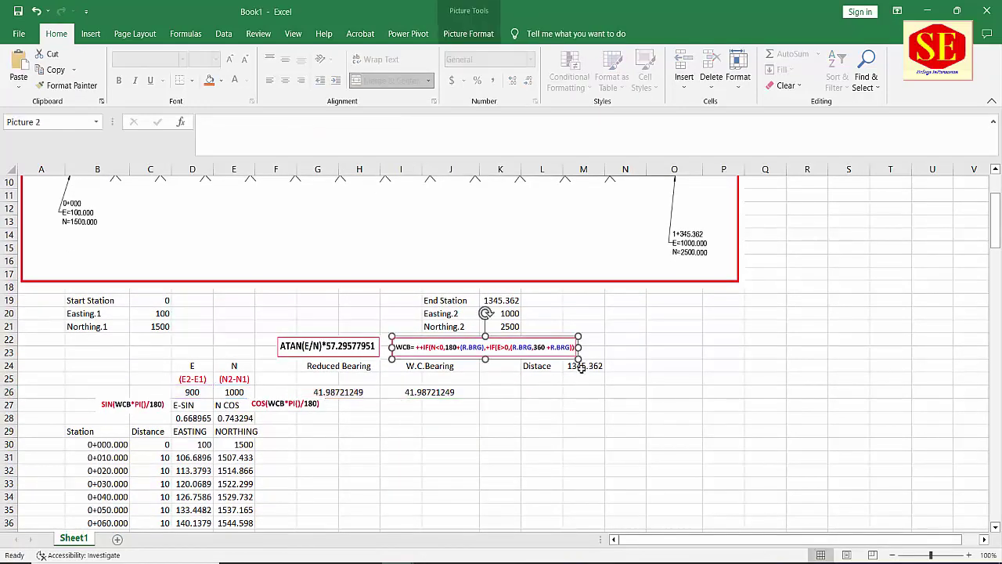
double_click(583, 365)
scroll(572, 349, down, 2)
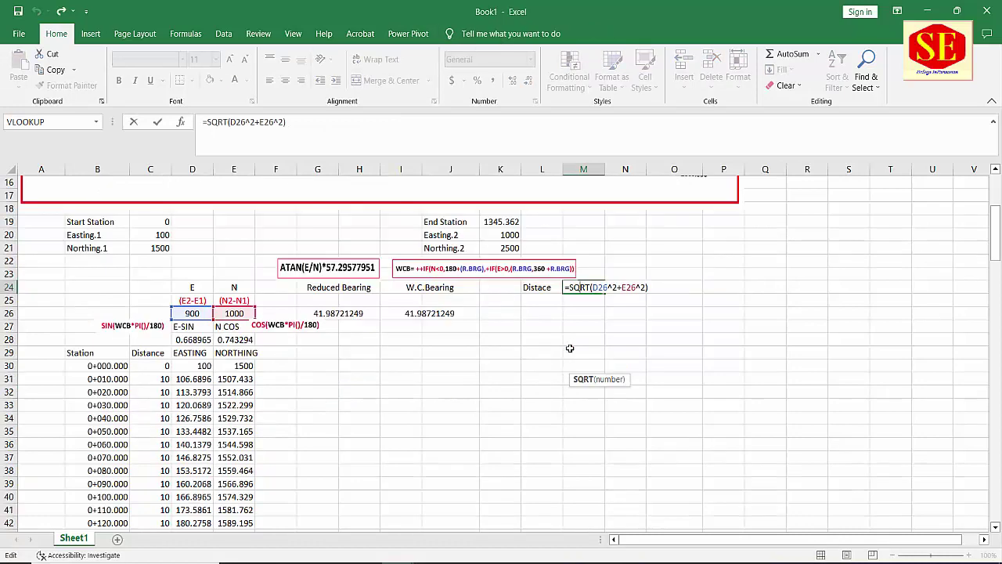
key(Escape)
scroll(203, 317, down, 1)
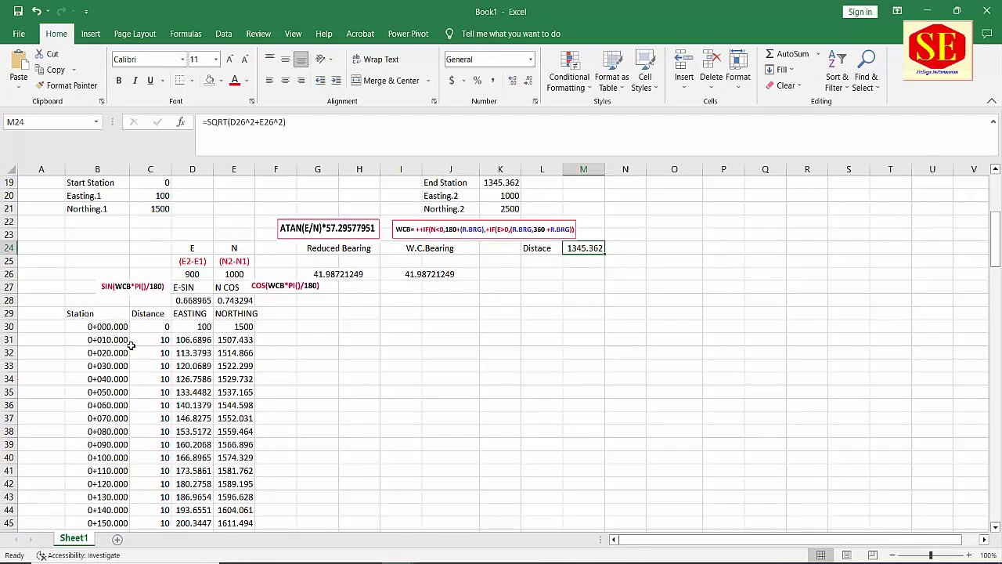
drag(118, 329, 110, 443)
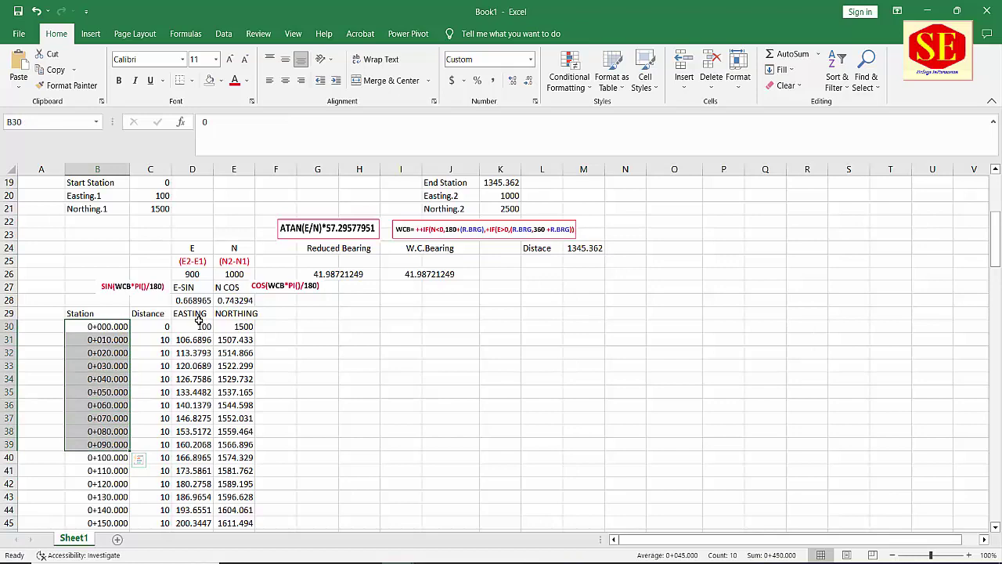
drag(197, 326, 205, 392)
drag(243, 327, 243, 430)
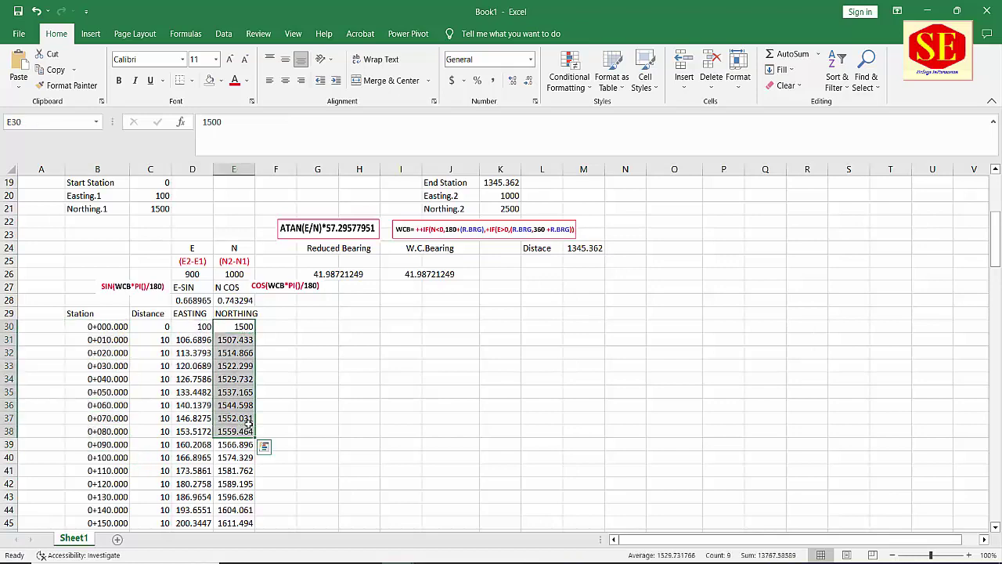
scroll(242, 431, down, 3)
scroll(235, 391, down, 7)
click(226, 363)
scroll(225, 363, up, 13)
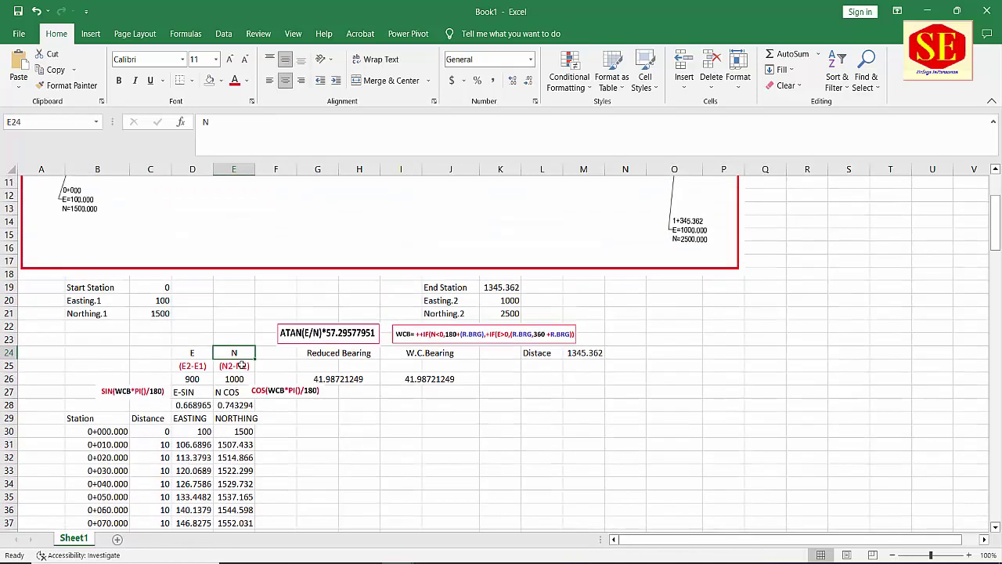
double_click(230, 444)
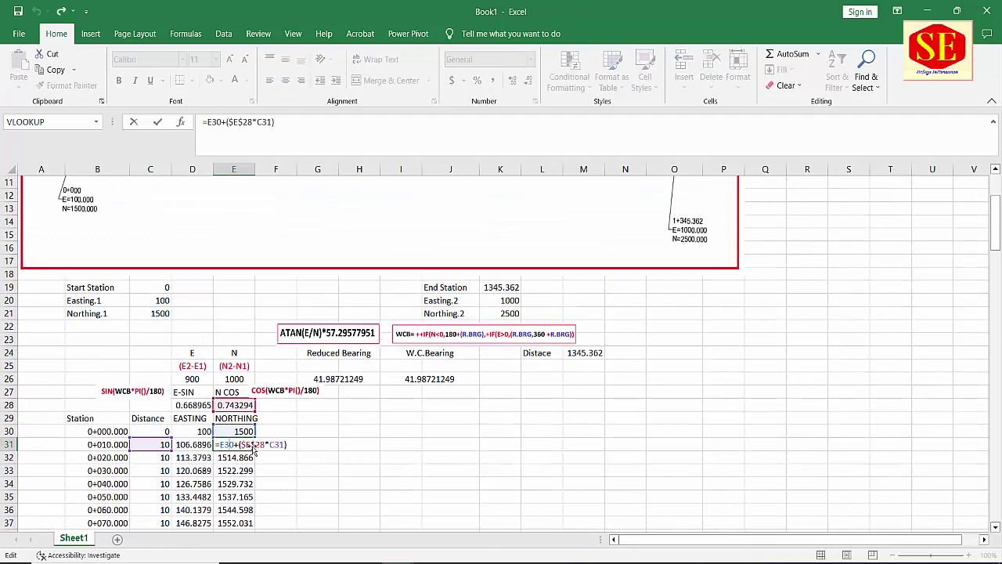
double_click(202, 444)
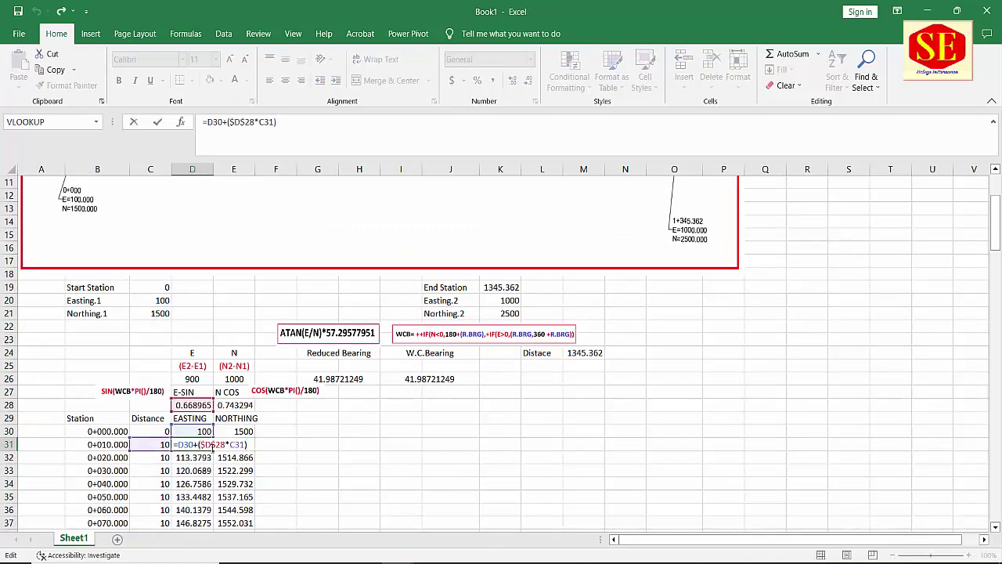
key(Escape)
scroll(212, 426, down, 1)
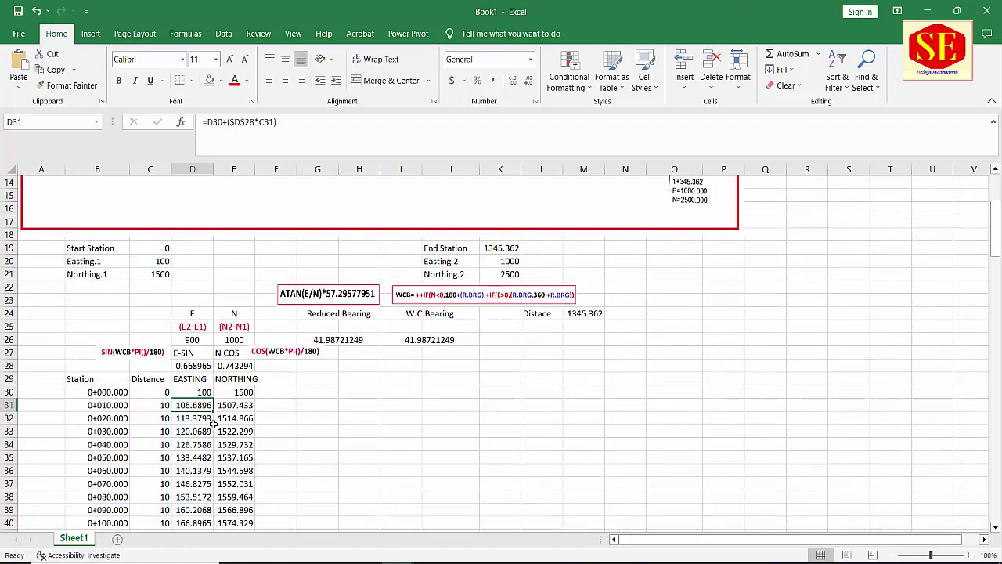
click(279, 353)
scroll(235, 391, down, 3)
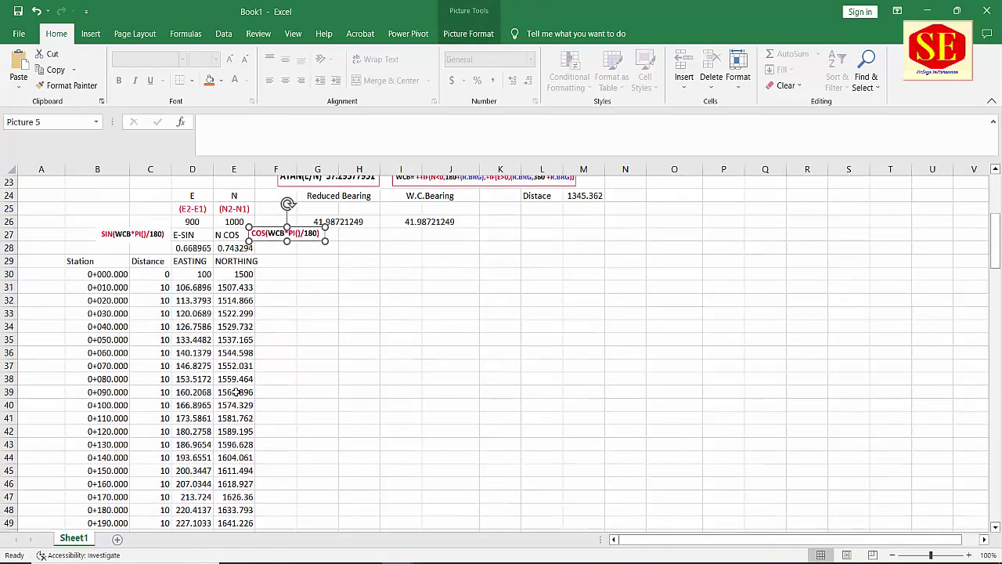
scroll(236, 392, down, 8)
scroll(236, 391, down, 5)
scroll(235, 391, down, 8)
scroll(236, 392, down, 5)
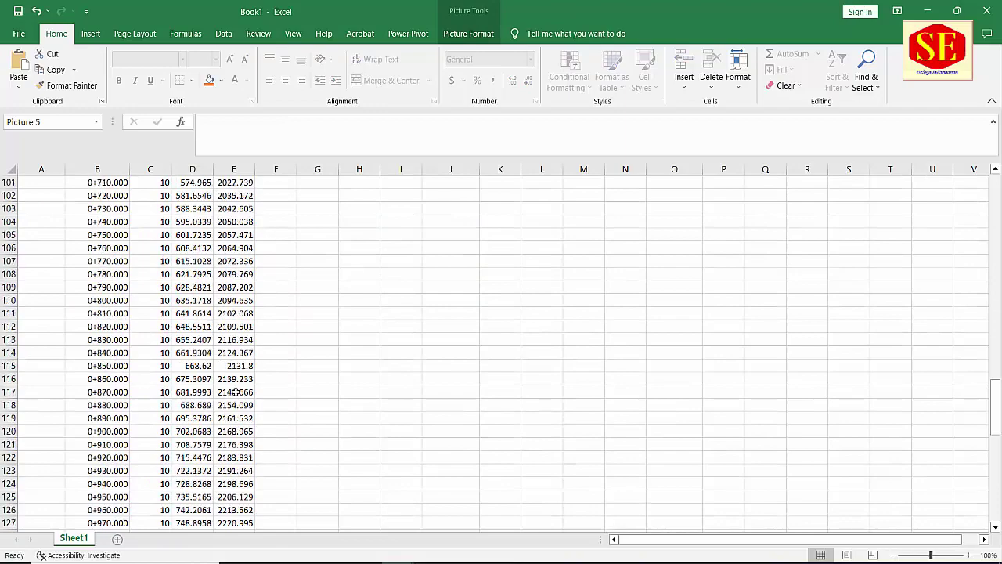
scroll(236, 391, down, 6)
scroll(235, 391, down, 6)
scroll(236, 392, down, 6)
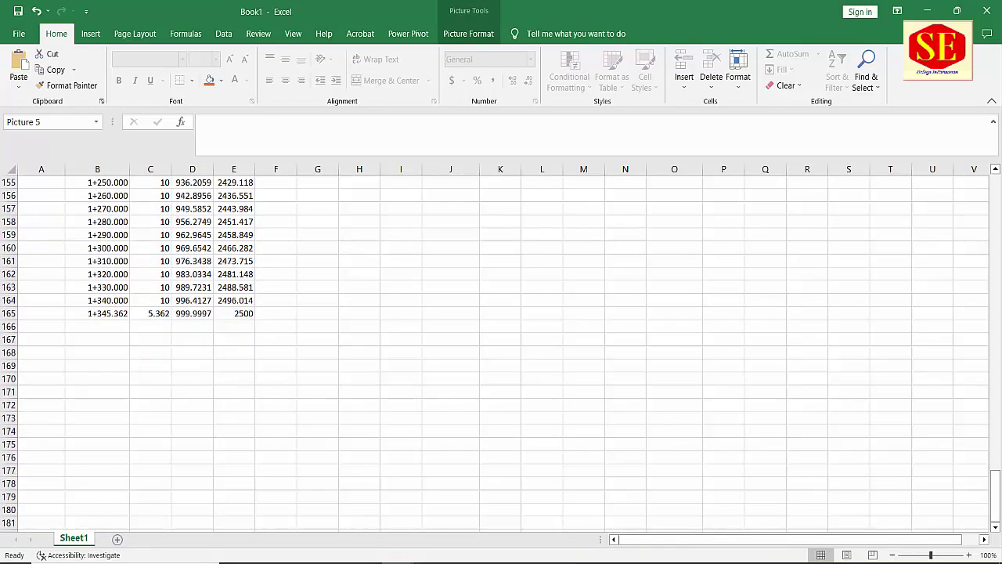
drag(998, 505, 996, 280)
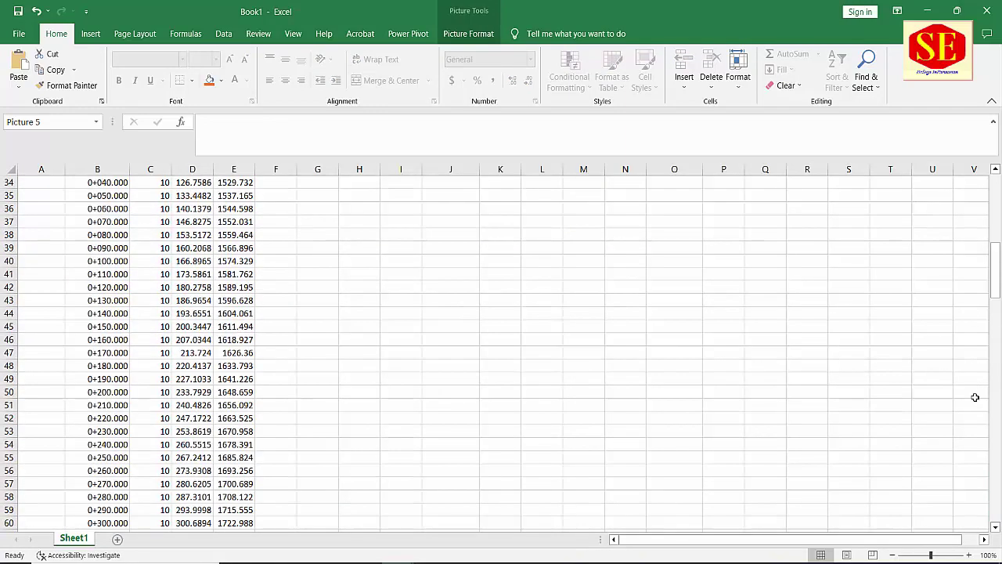
scroll(249, 332, up, 4)
scroll(249, 332, up, 1)
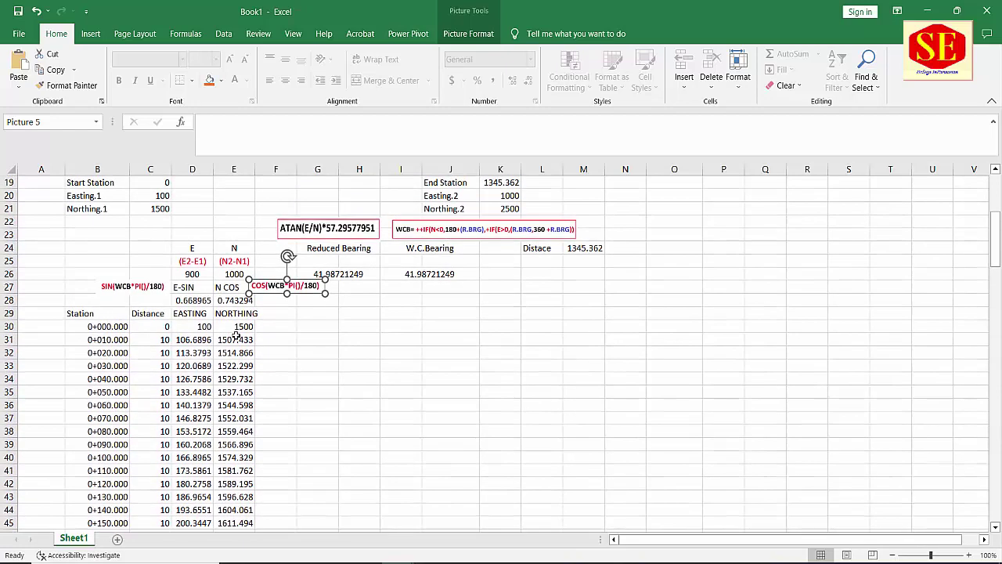
click(303, 351)
scroll(377, 352, up, 2)
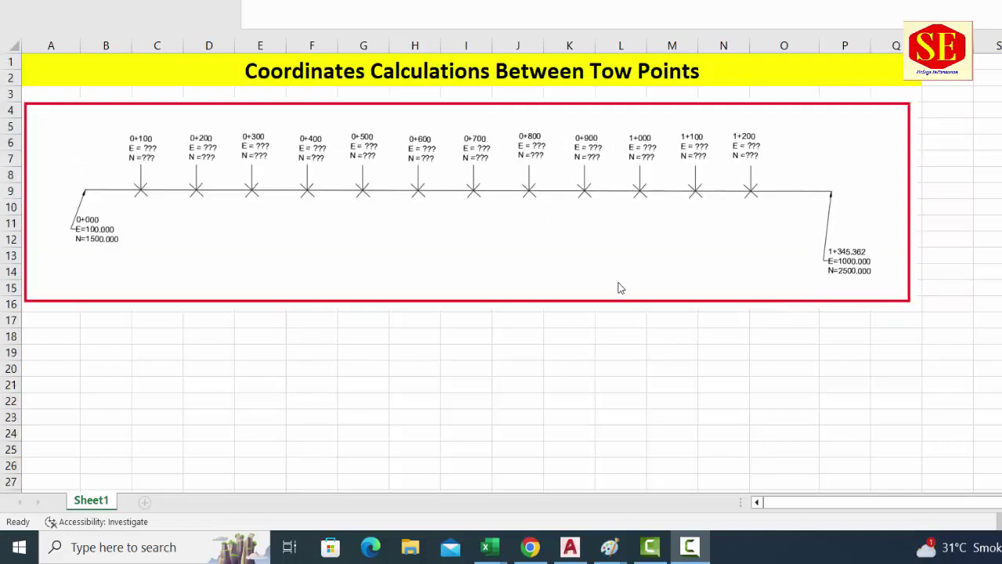
Step: Enter the Start Station label with value 0 and widen column B to fit it
click(108, 351)
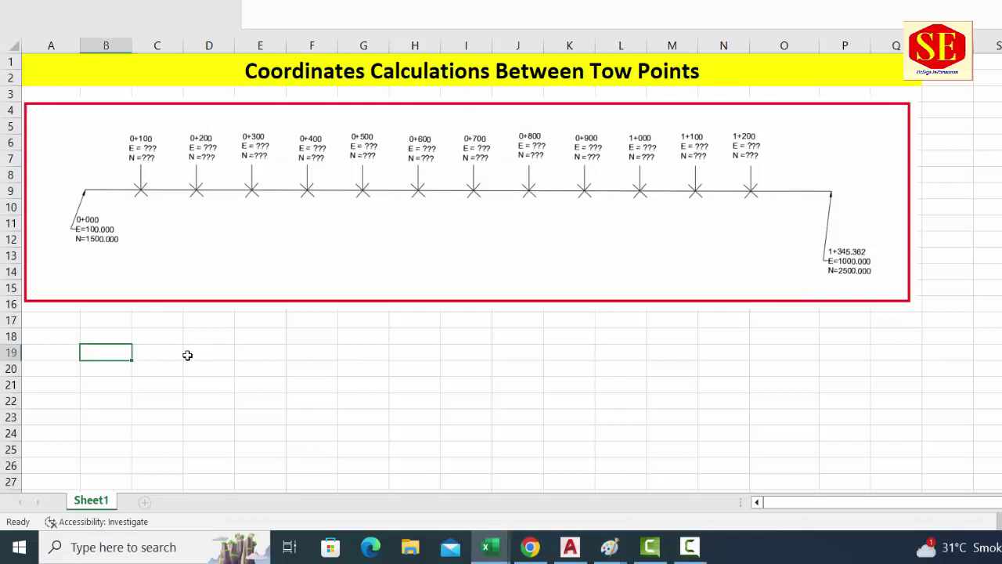
text(S)
text(tatrt Stat)
text(ion)
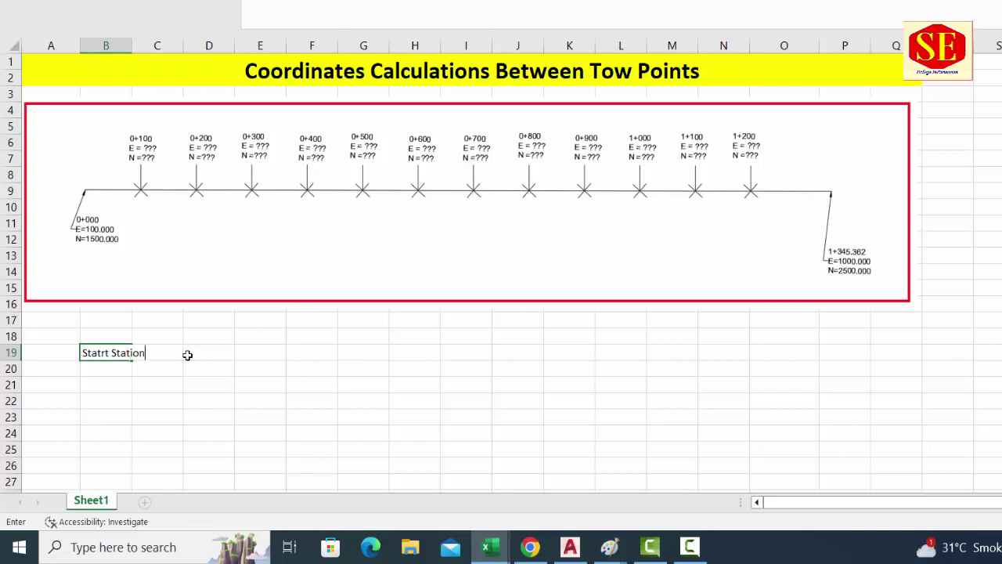
click(187, 354)
click(162, 353)
drag(132, 45, 161, 45)
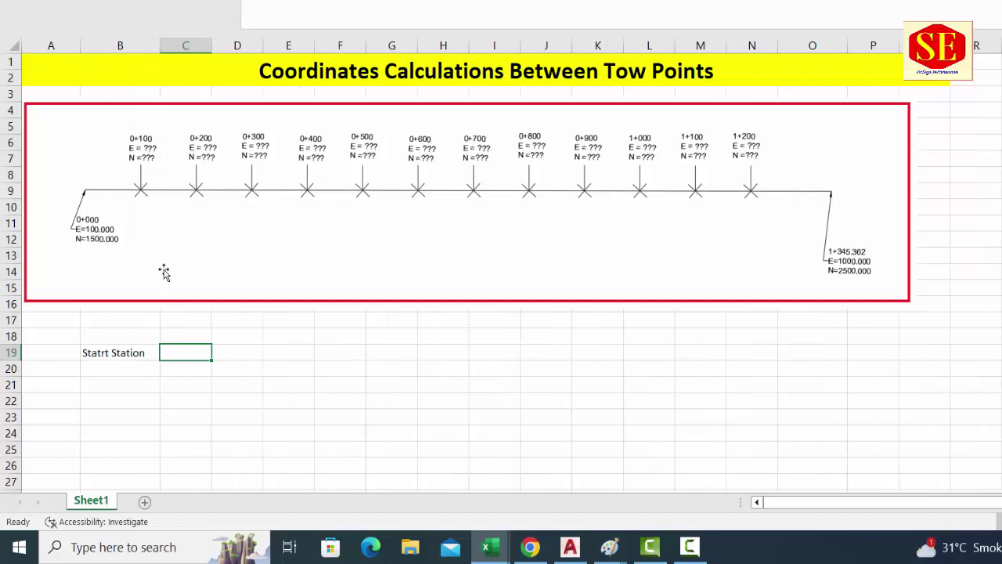
click(146, 353)
click(173, 354)
text(0)
key(Return)
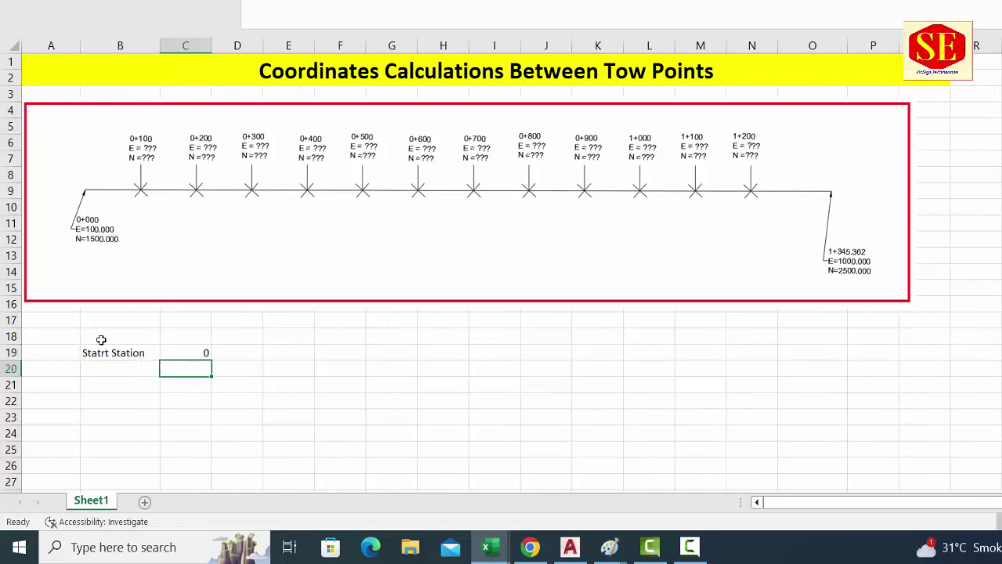
Step: Add Easting 100 and Northing 1500 beneath the start station value
click(114, 371)
text(Ea)
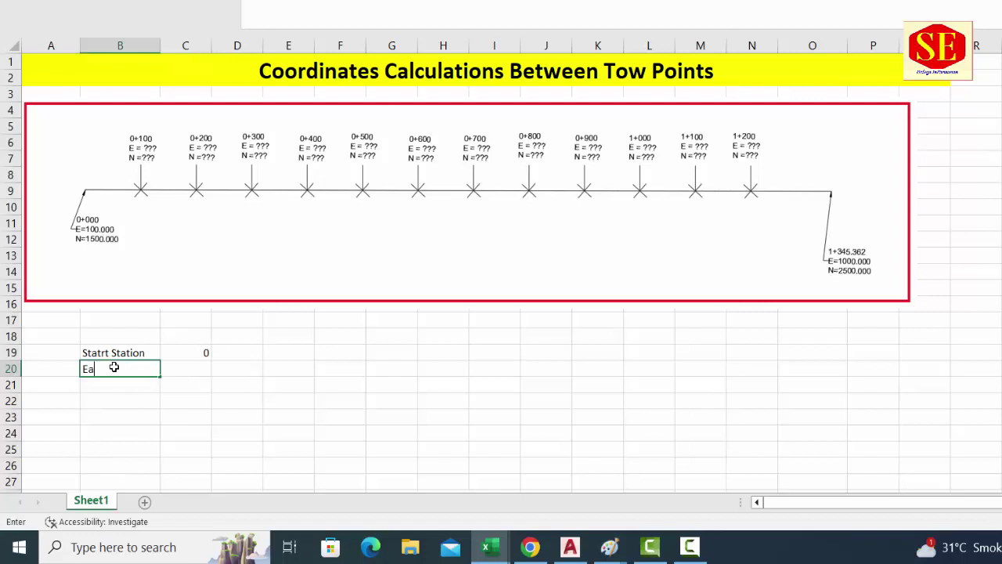
text(sting)
click(195, 370)
text(100)
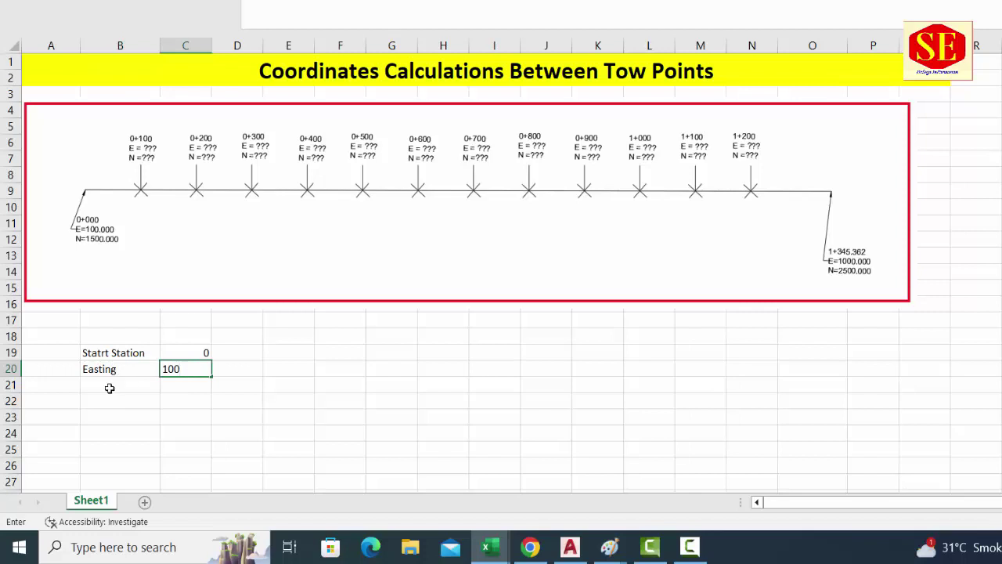
click(111, 389)
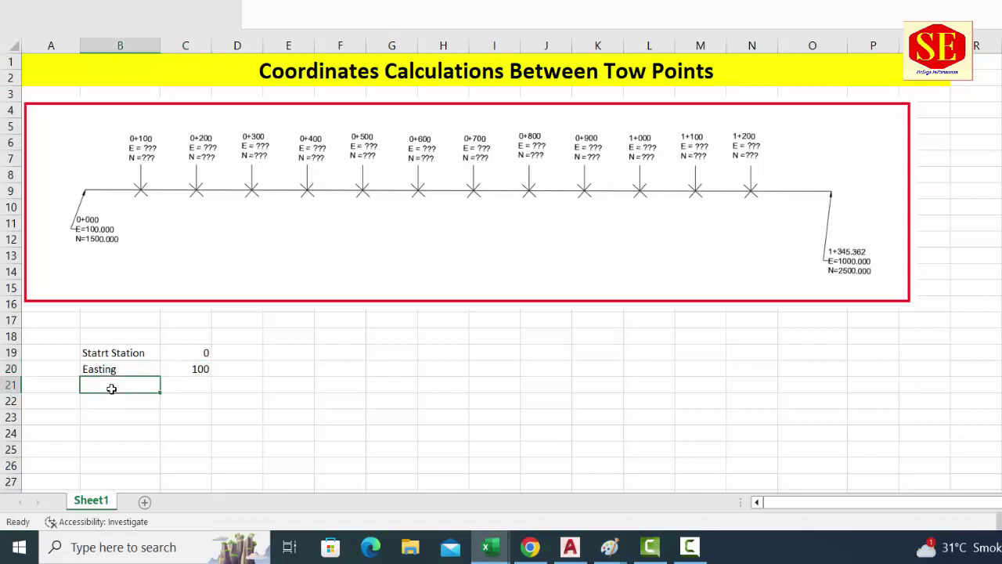
text(Northing)
click(202, 387)
text(1500)
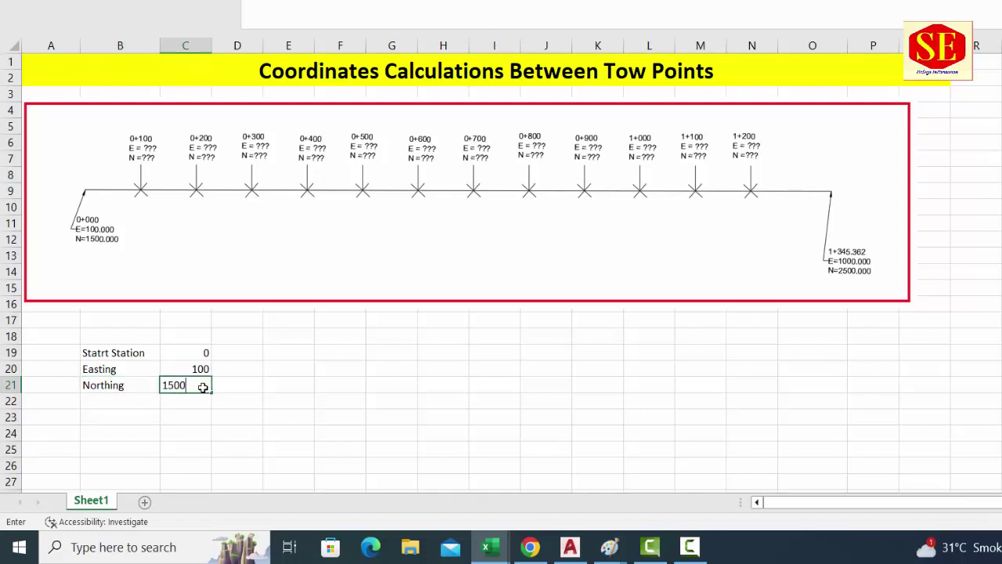
click(242, 407)
click(360, 349)
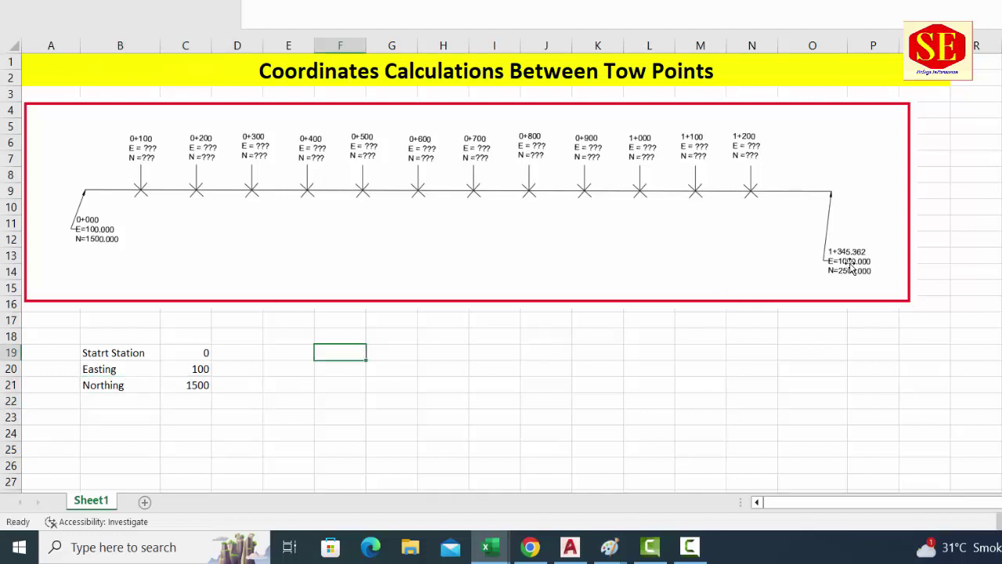
Step: Enter an End Station label with the end chainage 1345.362 beside it
click(448, 338)
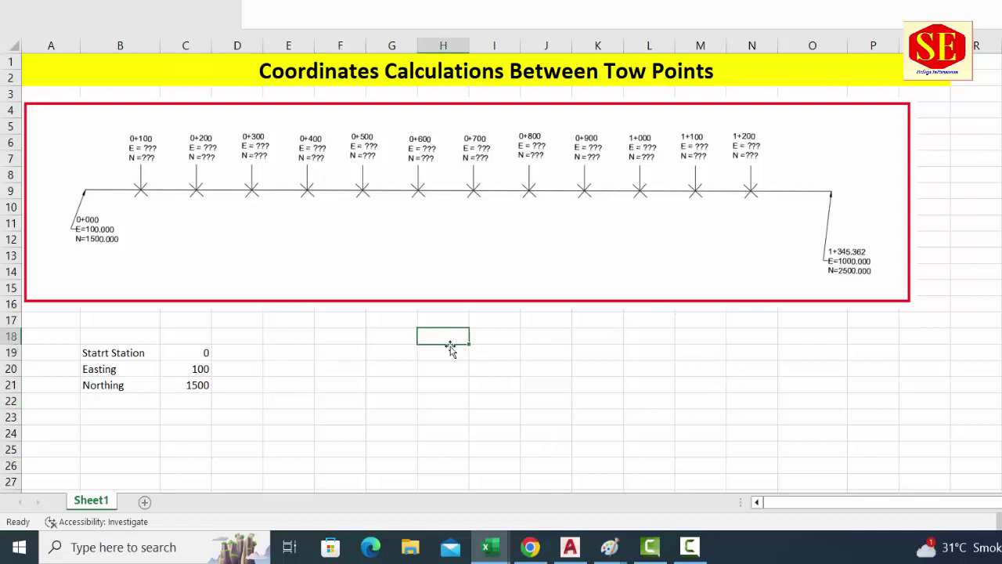
click(516, 346)
click(545, 341)
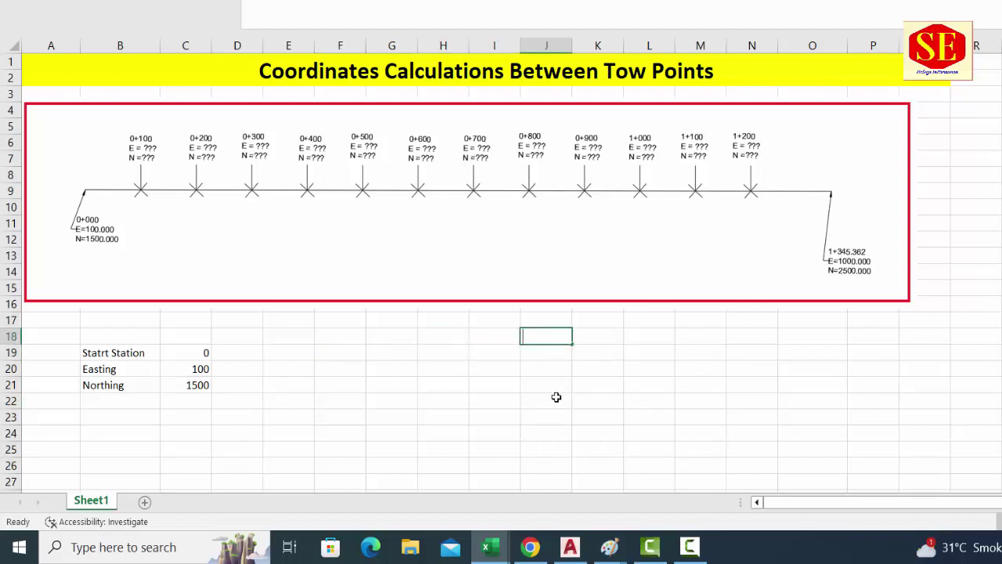
text(End Station)
click(564, 398)
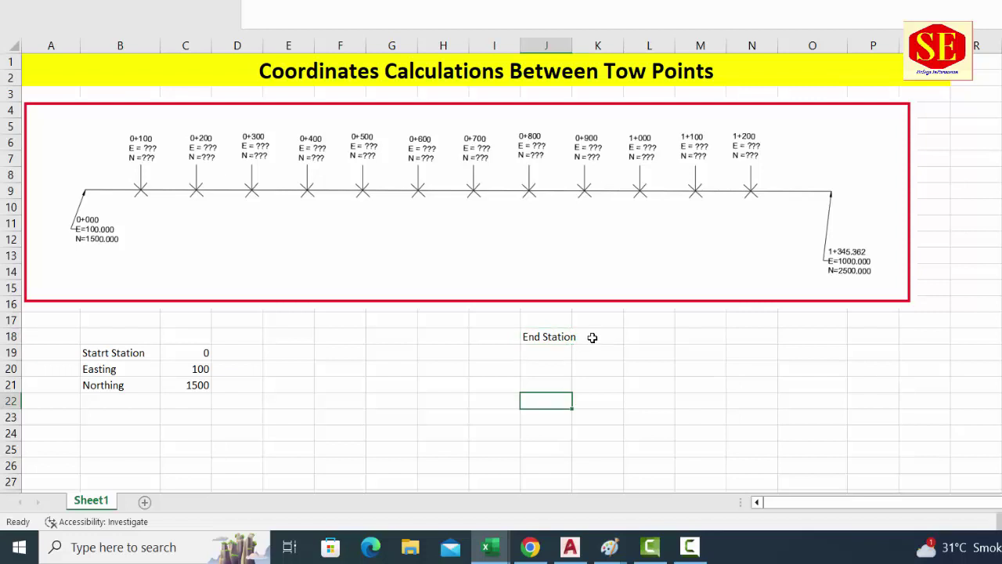
click(593, 336)
text(1345.362)
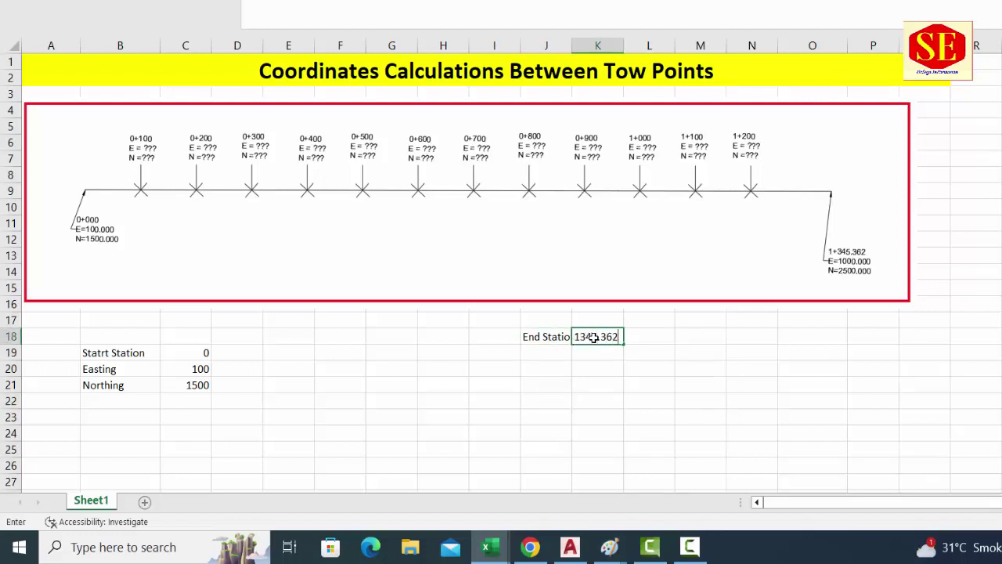
click(582, 372)
Step: Add end Easting 1000 and Northing 2500, then widen column J to fit the labels
click(540, 351)
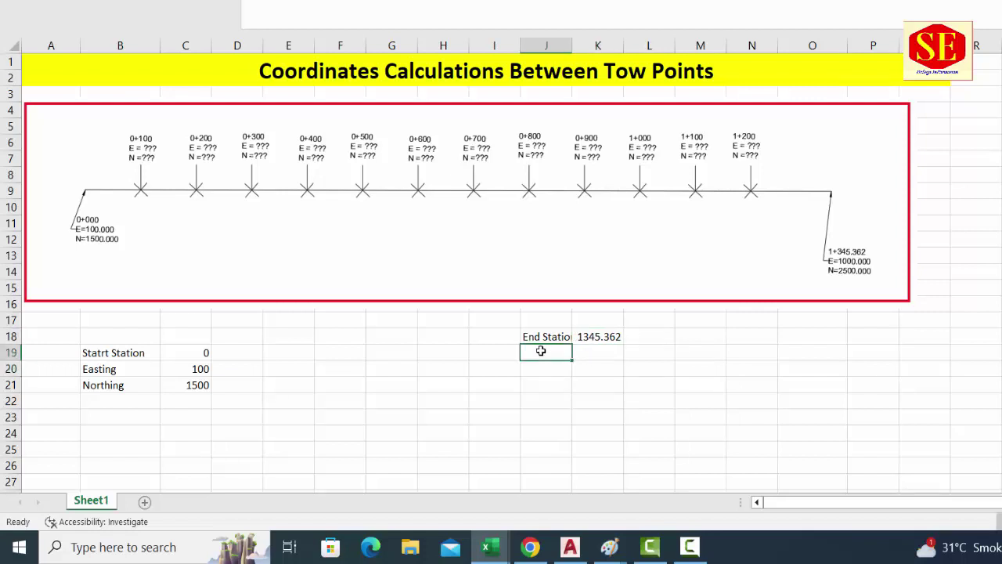
text(E)
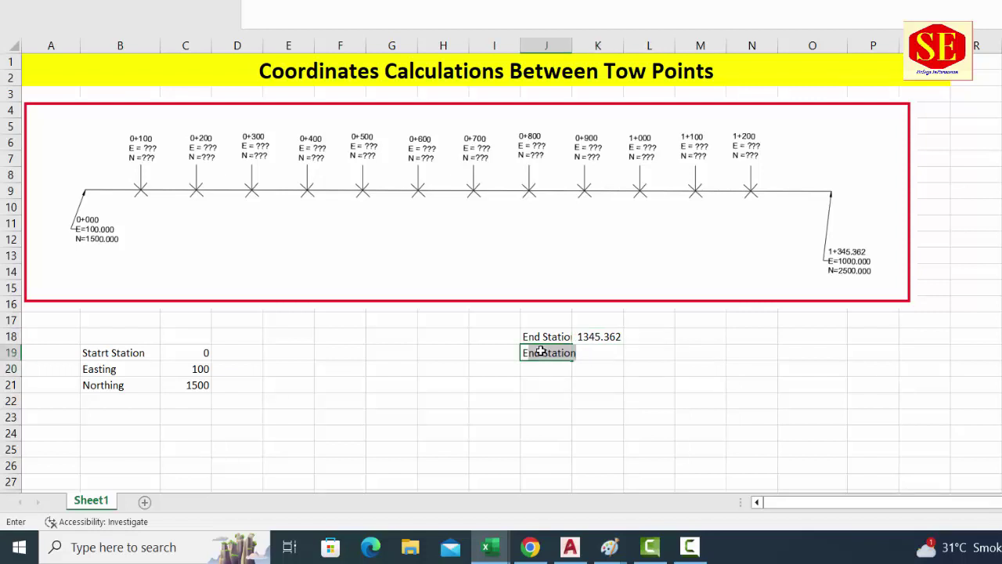
text(asting)
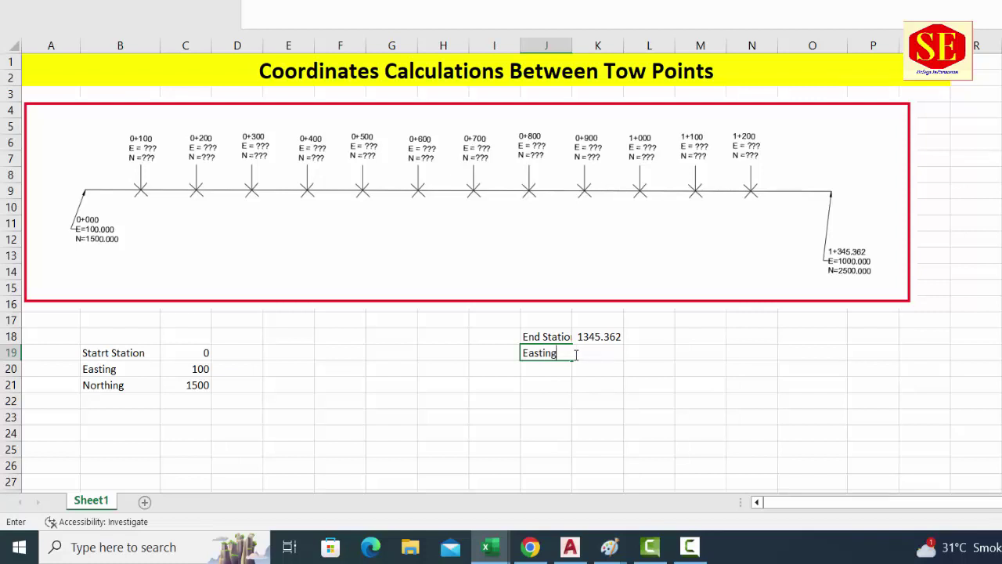
click(595, 382)
click(610, 354)
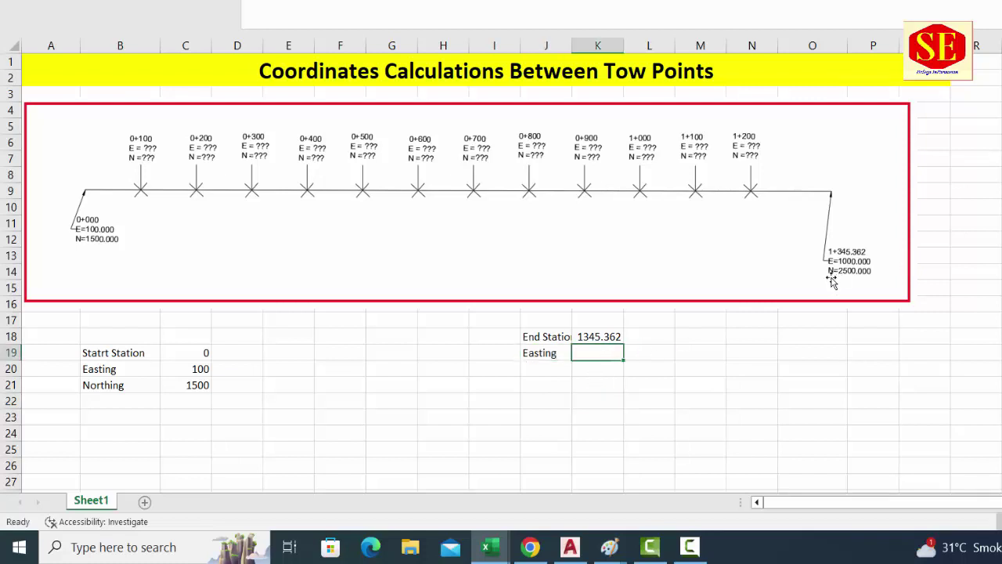
text(1000)
click(560, 365)
text(Northing)
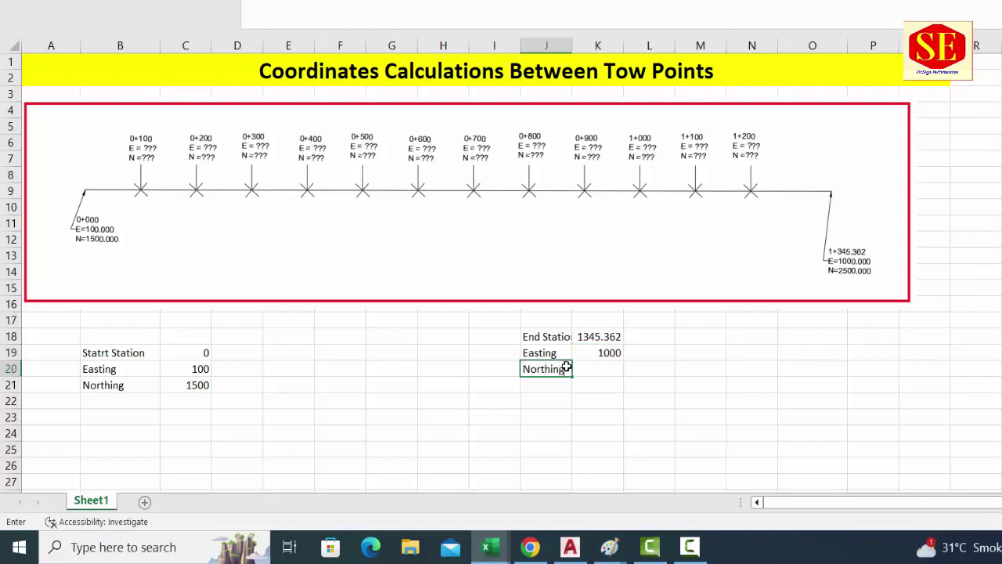
click(598, 364)
text(2500)
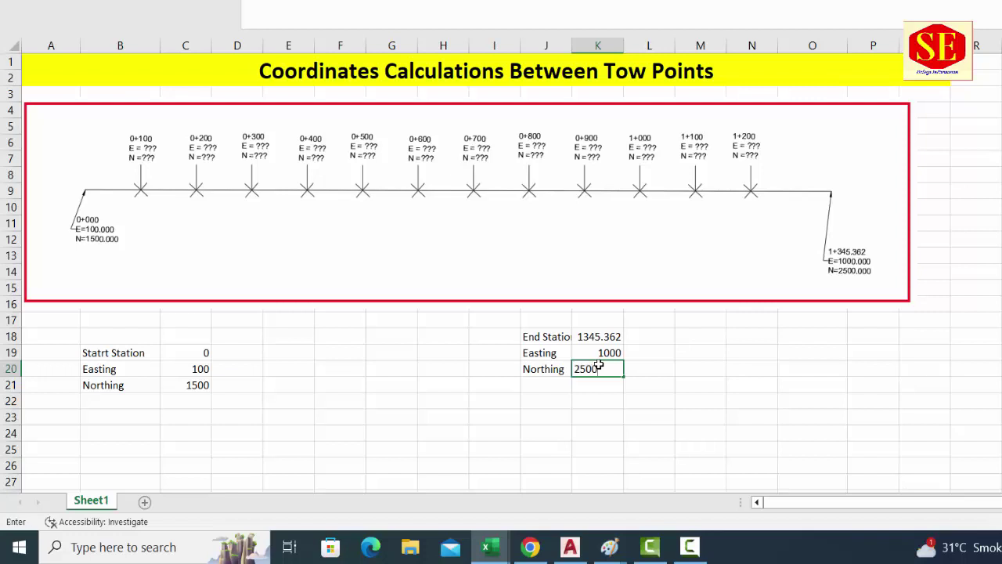
click(724, 399)
scroll(728, 360, down, 1)
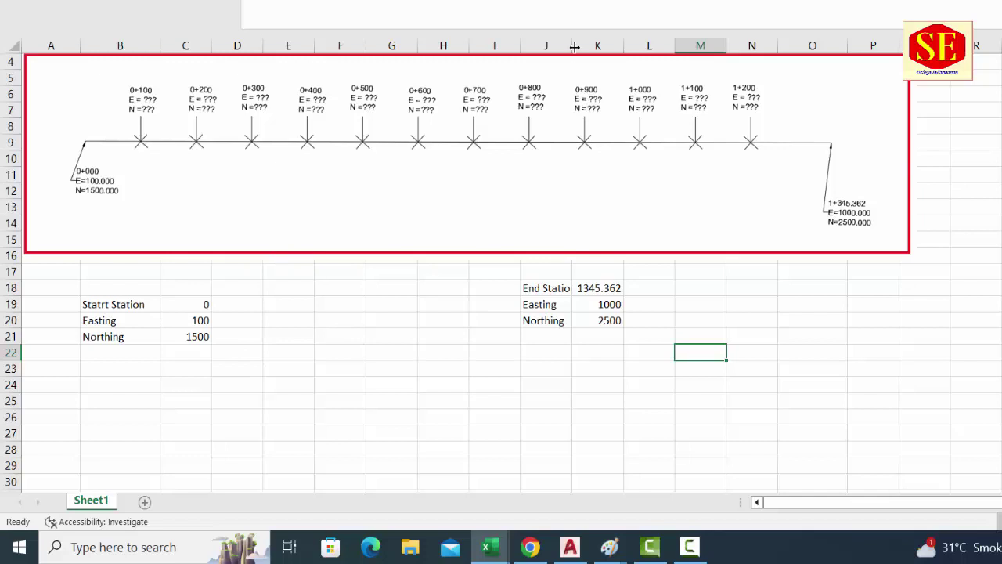
drag(586, 45, 591, 46)
Step: Add centred E and N headings below the inputs and start typing (E2-E1) under E
click(346, 321)
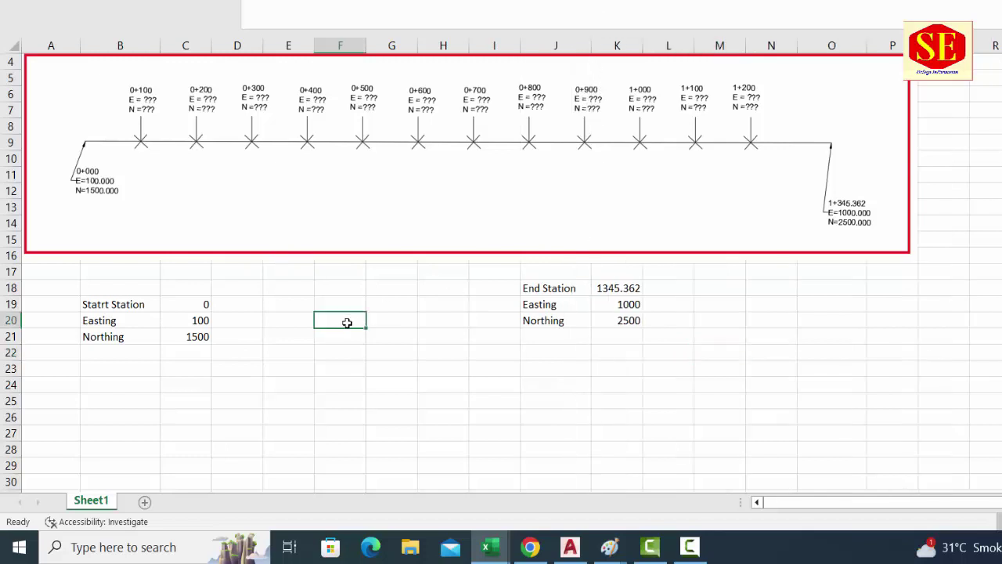
scroll(446, 288, down, 1)
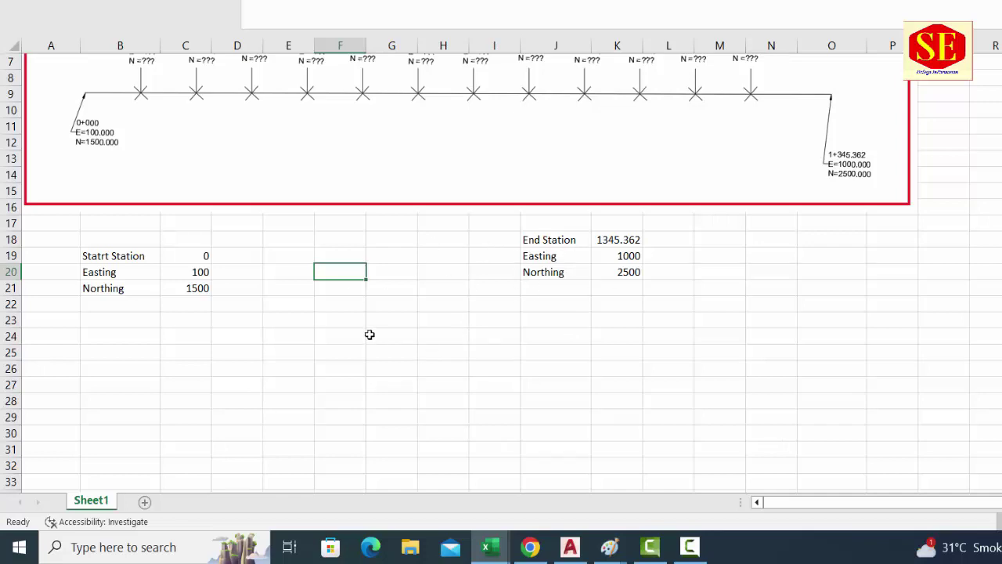
click(245, 317)
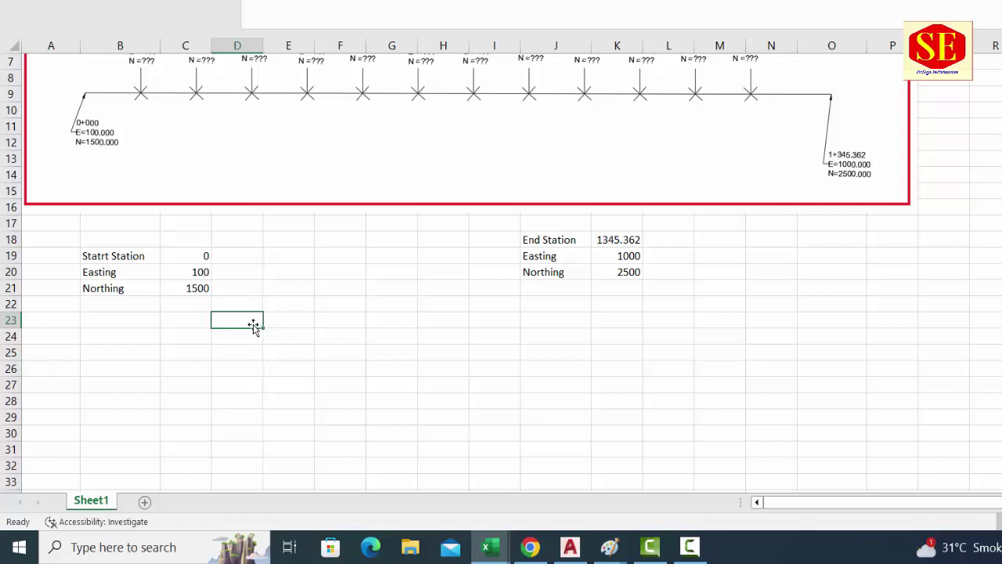
text(E)
click(292, 323)
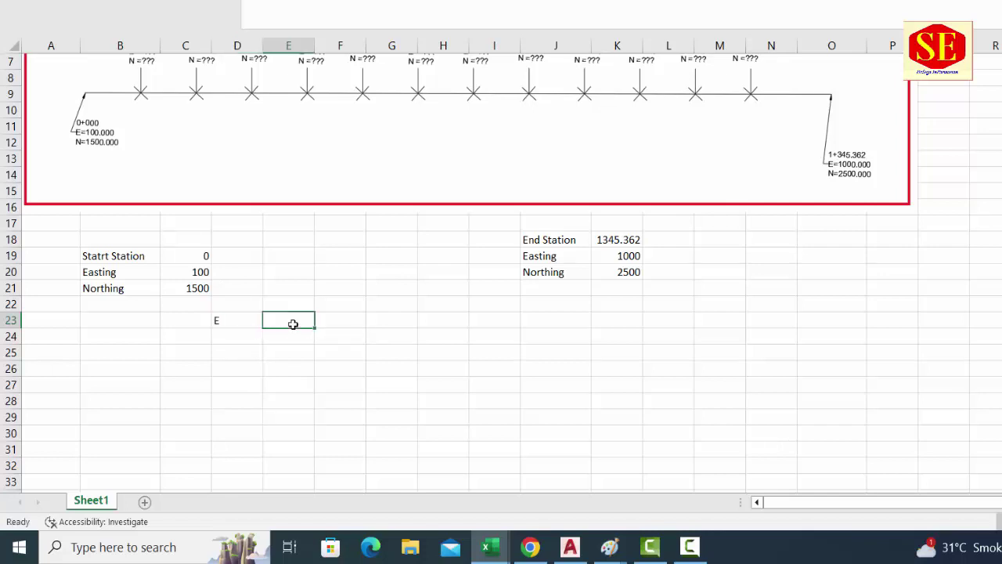
text(N)
click(231, 342)
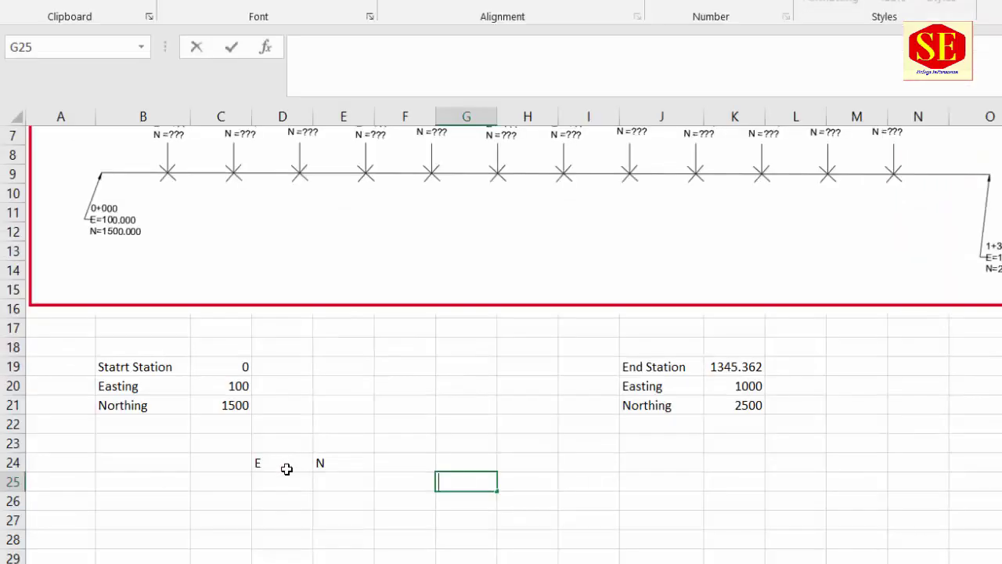
drag(286, 462, 324, 463)
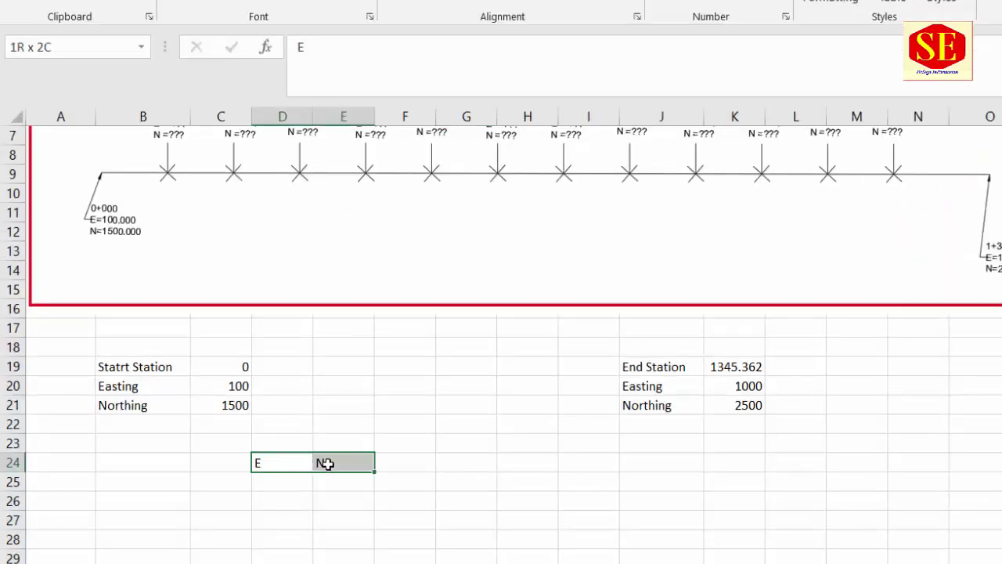
click(420, 2)
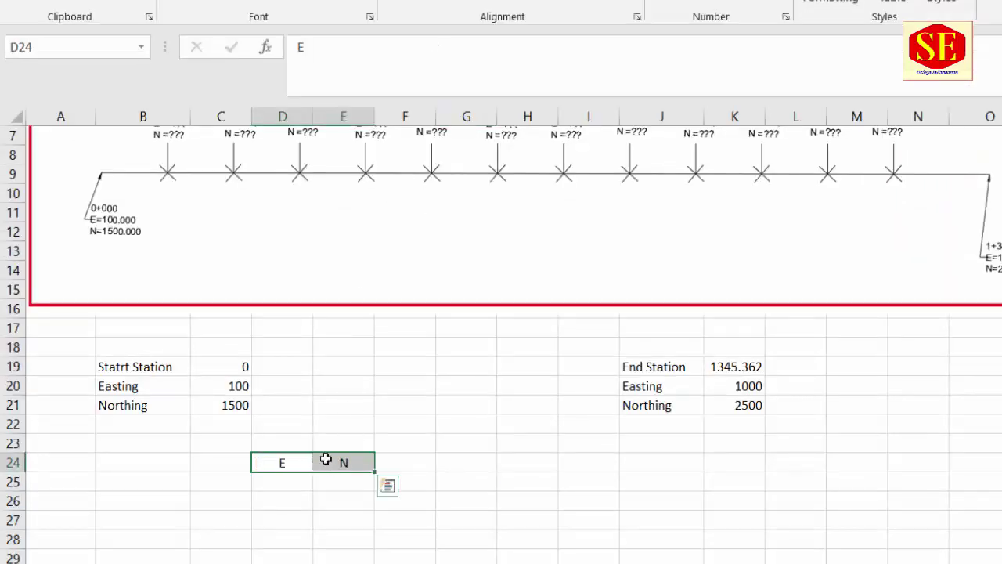
click(282, 476)
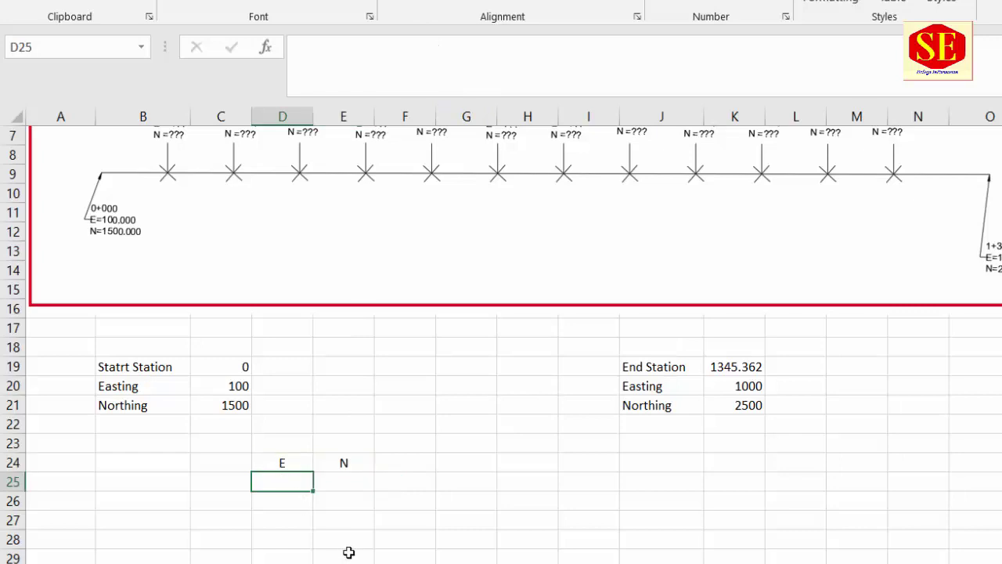
text((E)
text(2-E1)
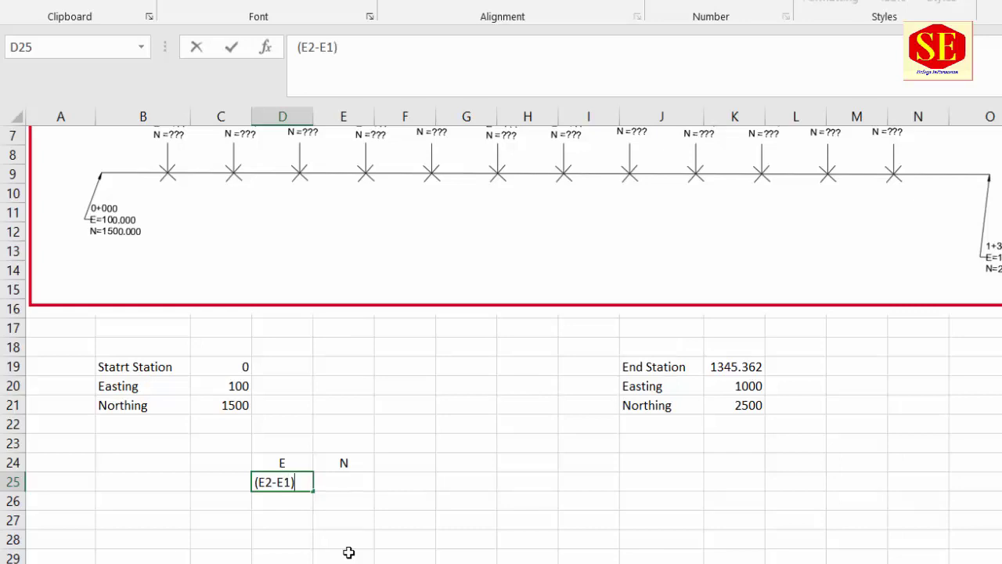
Step: Rename the station Easting labels to Easting.1 and Easting.2
click(348, 553)
click(753, 385)
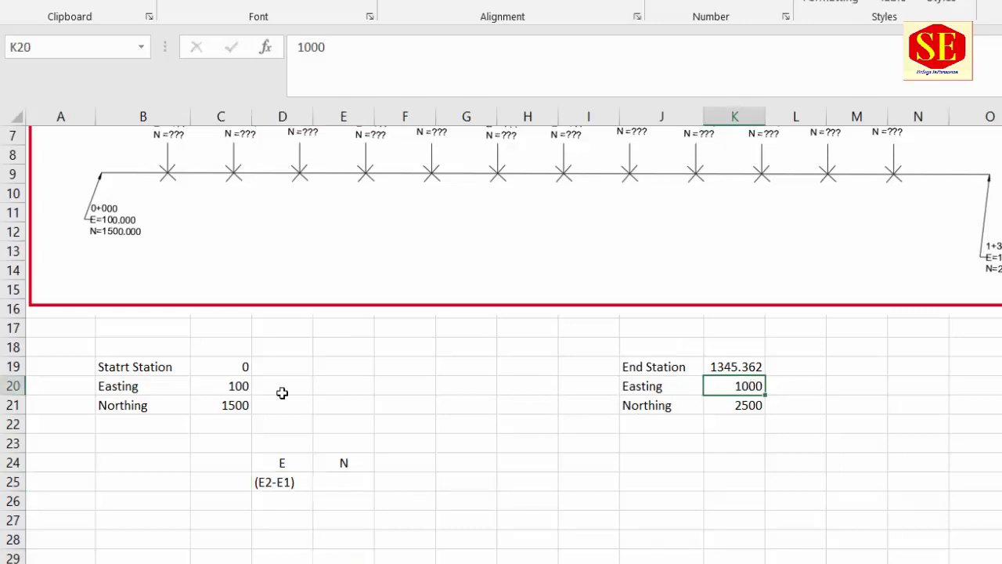
click(223, 382)
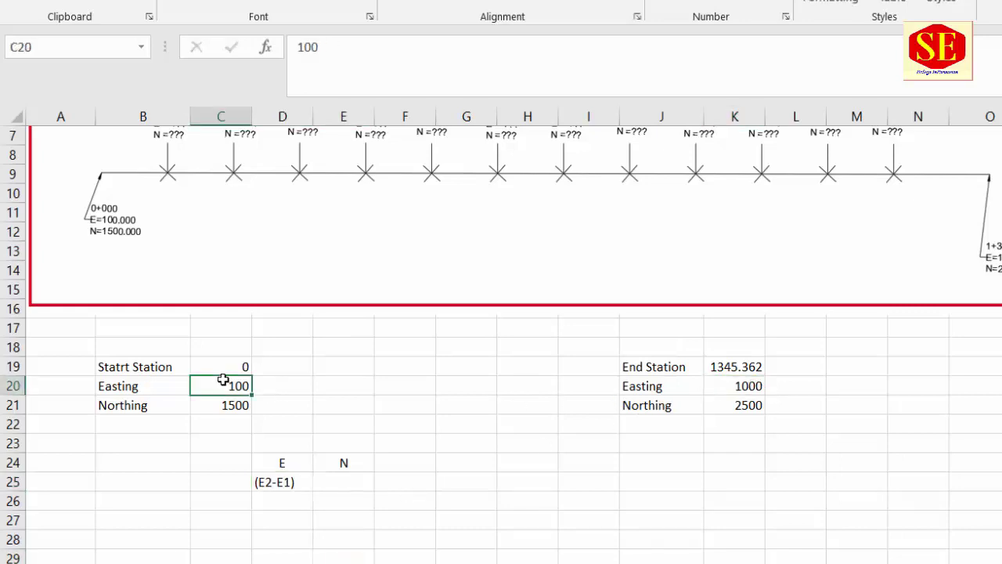
double_click(162, 385)
text(.1)
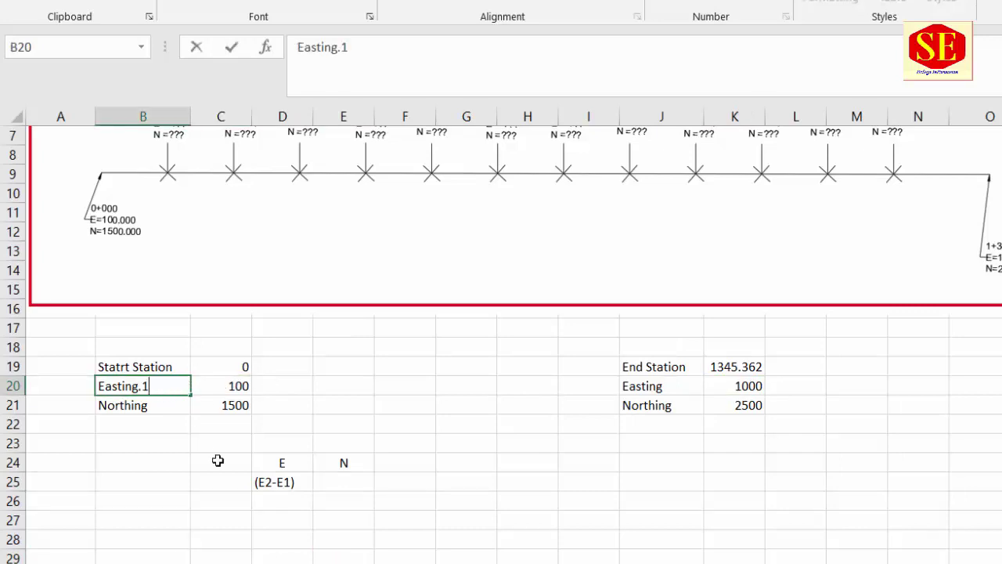
click(335, 444)
double_click(694, 385)
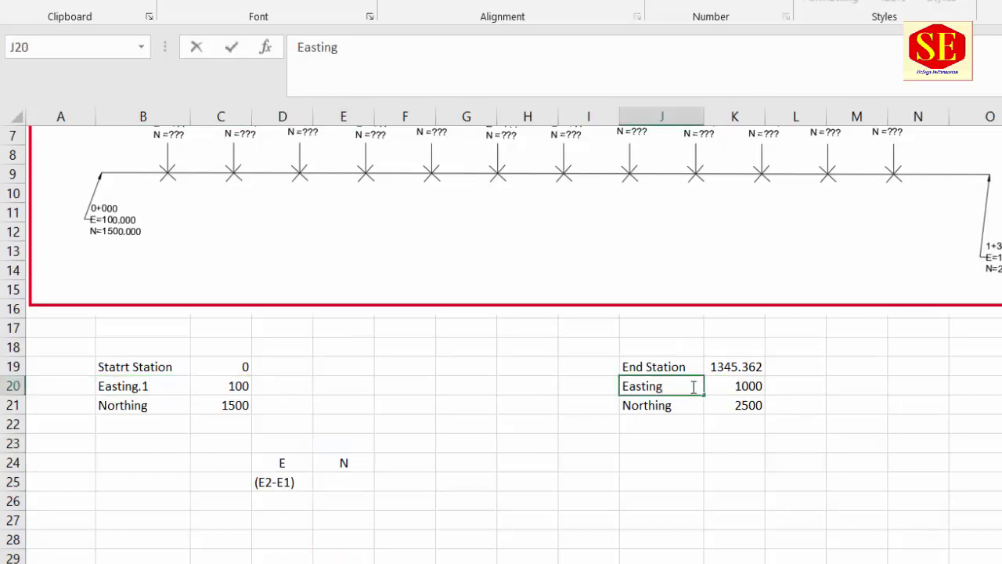
text(.2)
click(674, 424)
Step: Rename the station Northing labels to Northing.1 and Northing.2
click(166, 405)
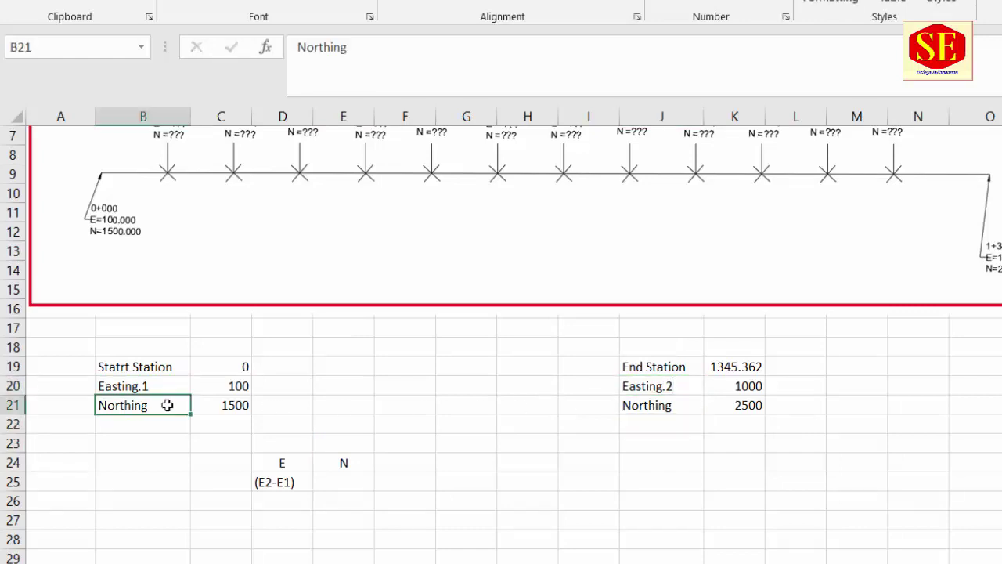
double_click(167, 405)
text(.1)
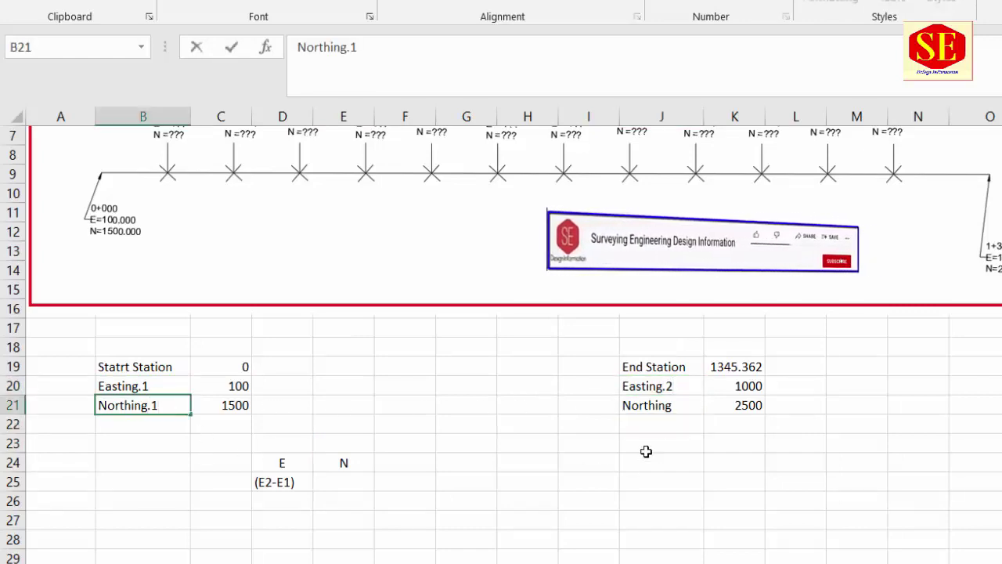
double_click(674, 405)
text(.2)
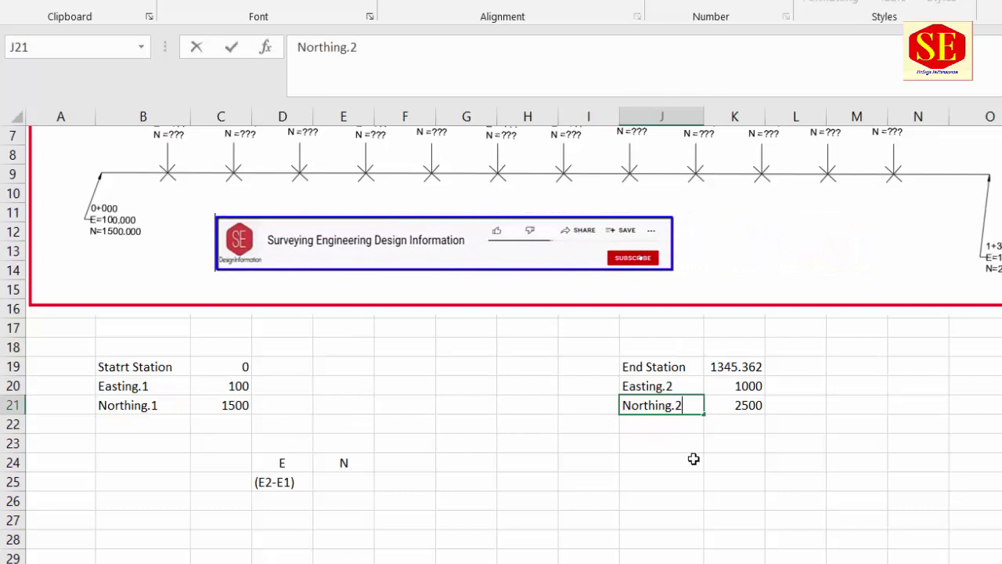
click(474, 551)
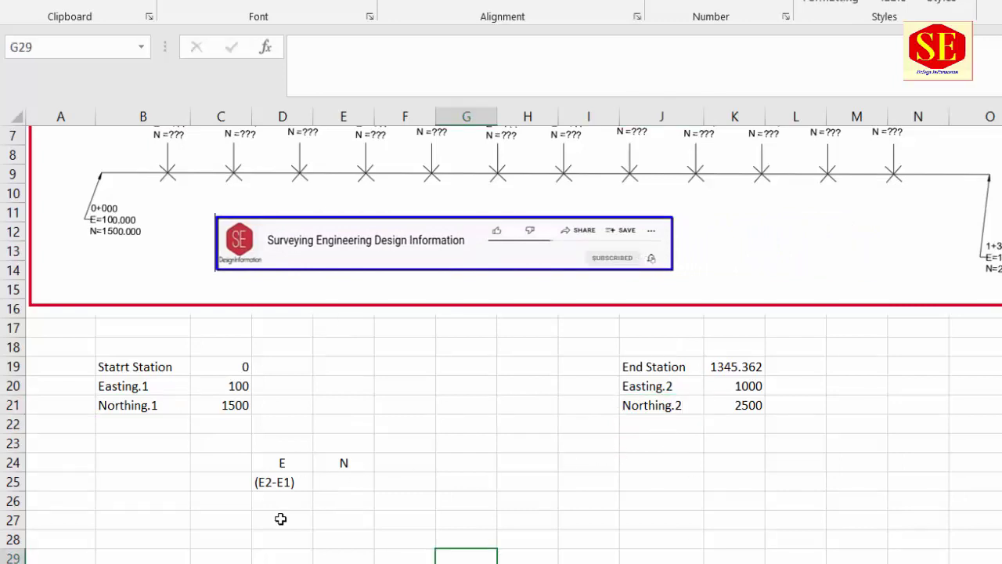
click(687, 387)
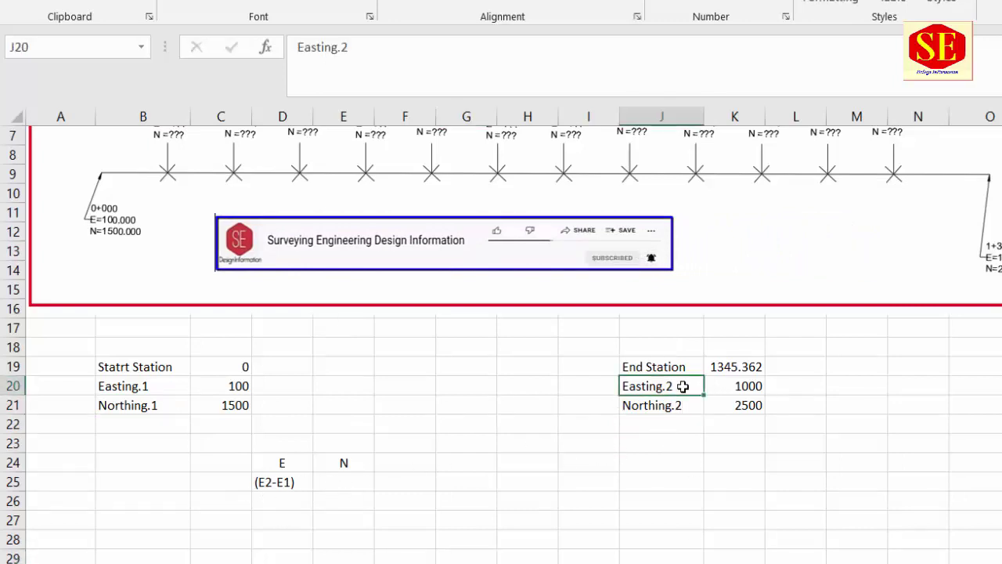
click(175, 383)
Step: Add the (N2-N1) heading in E25 and colour both difference headings red
click(351, 484)
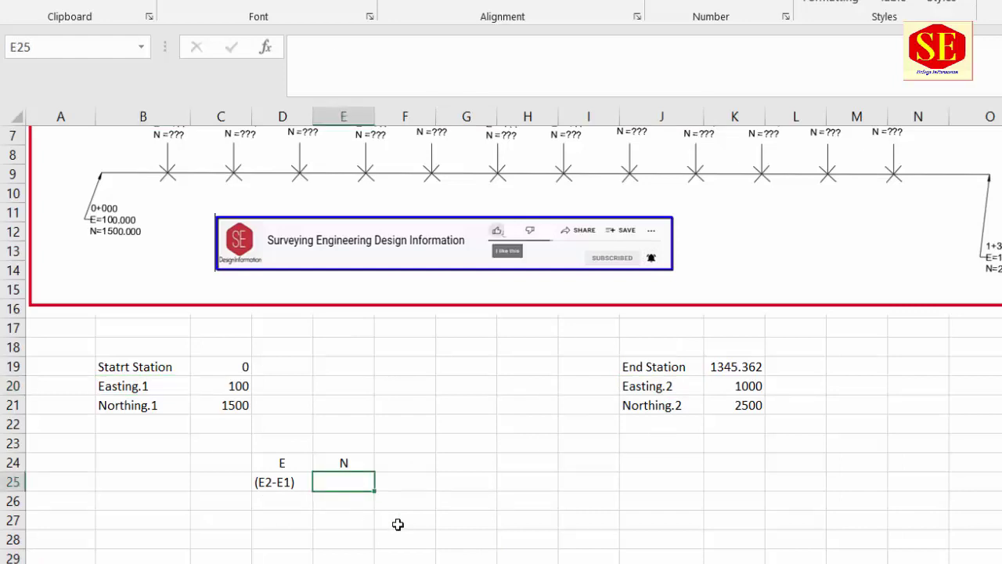
text((N2-)
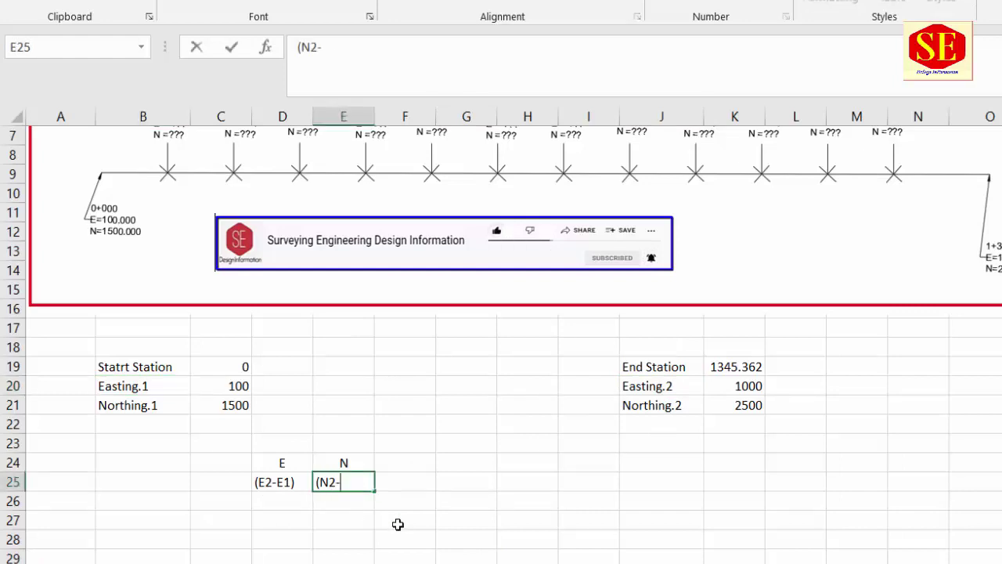
text(N1)
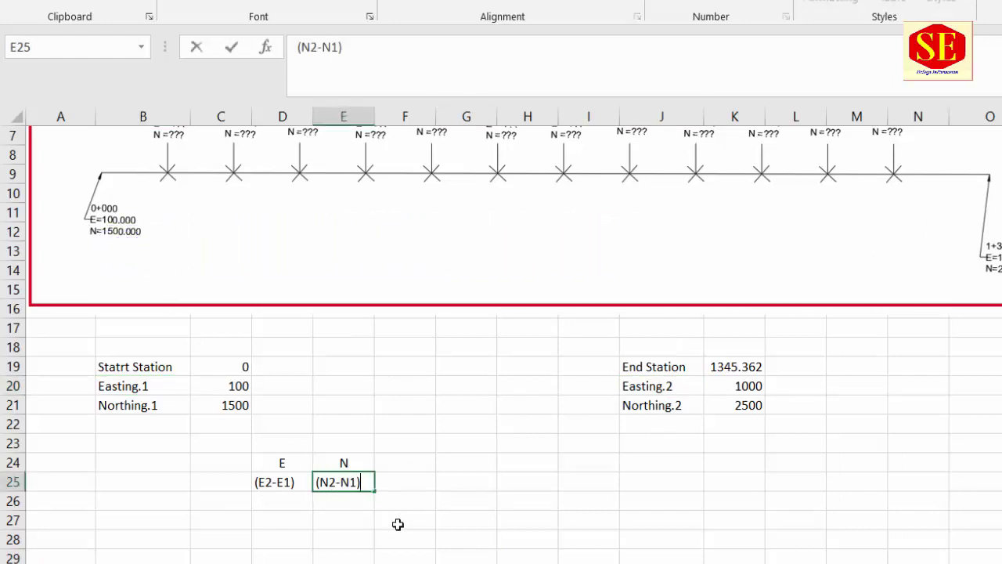
click(398, 523)
drag(270, 481, 344, 481)
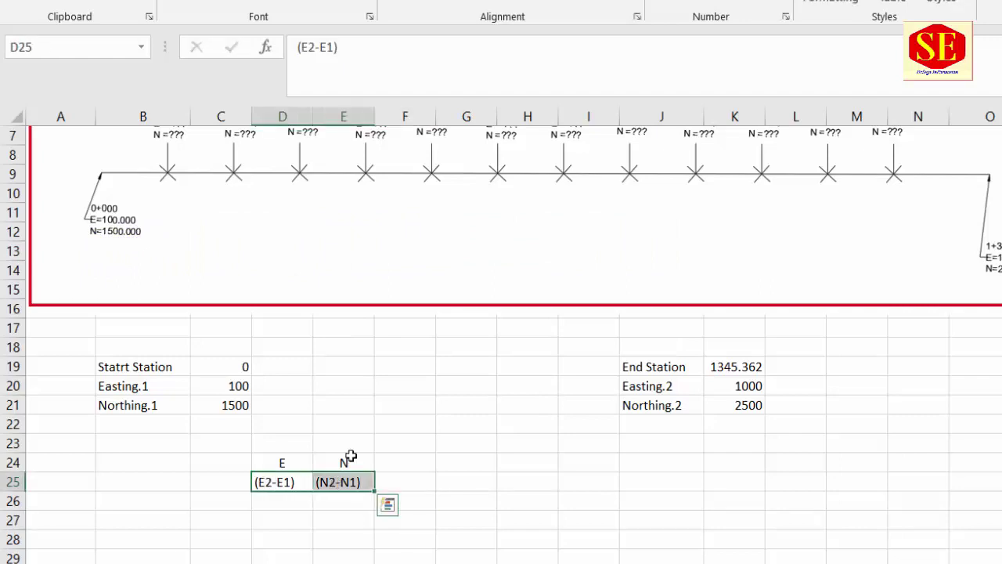
click(366, 6)
click(284, 509)
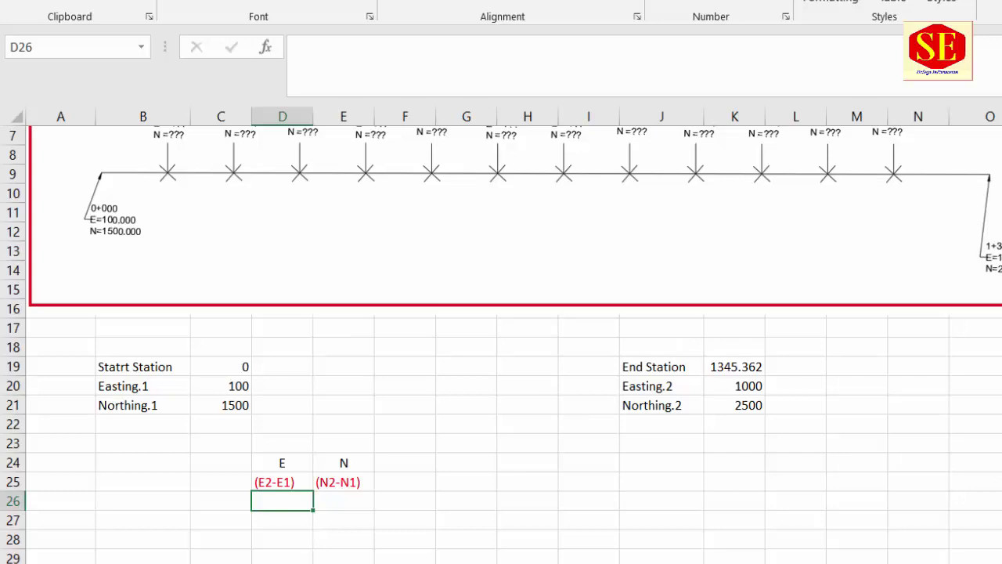
Step: Compute =K20-C20 (900) in D26 and =K21-C21 (1000) in E26
text(=)
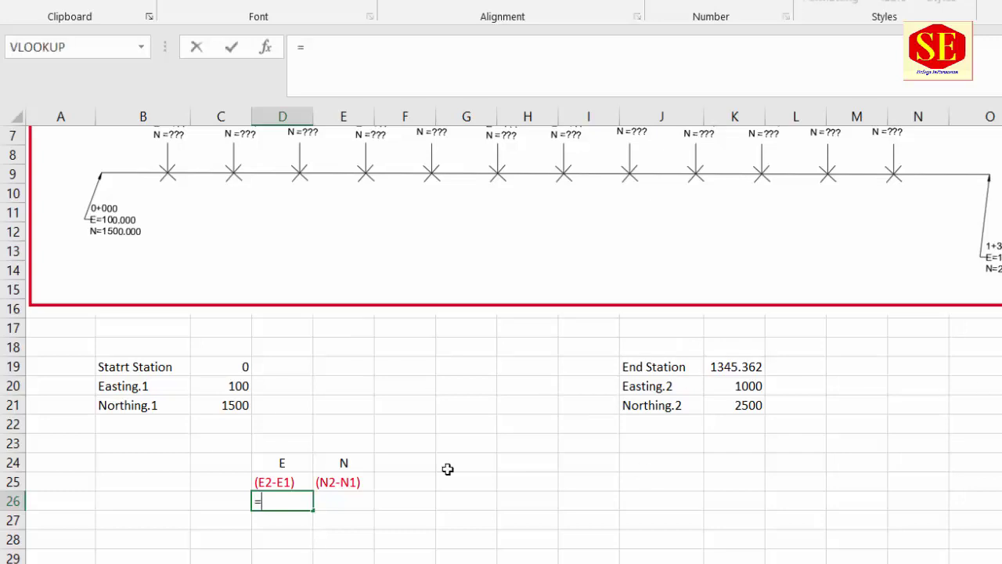
click(753, 392)
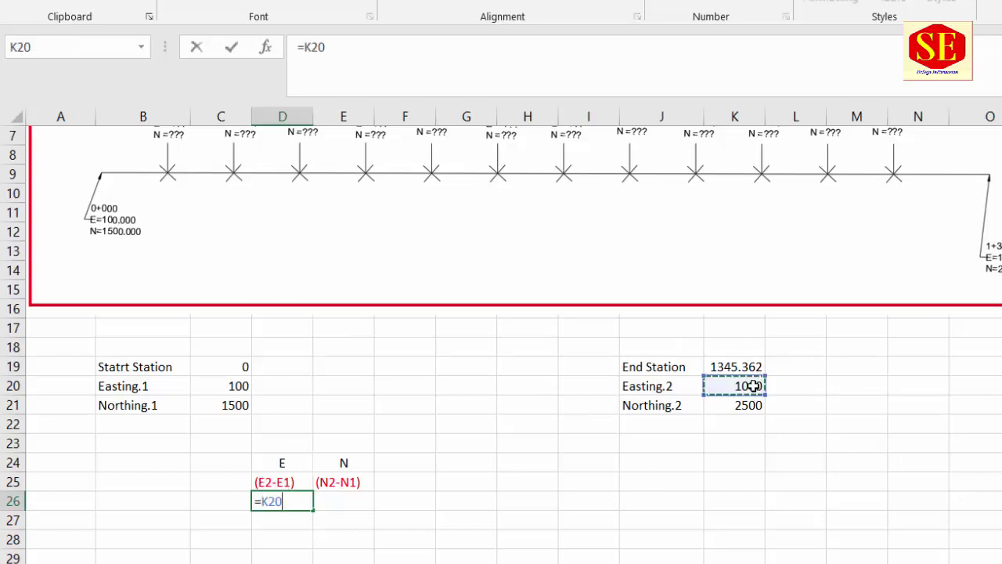
text(-)
click(244, 386)
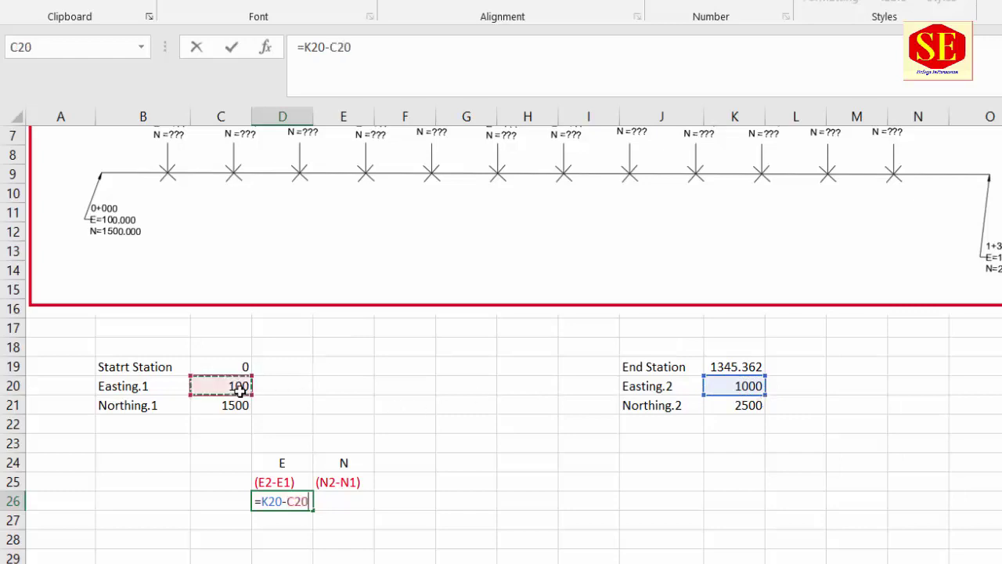
key(Return)
click(322, 501)
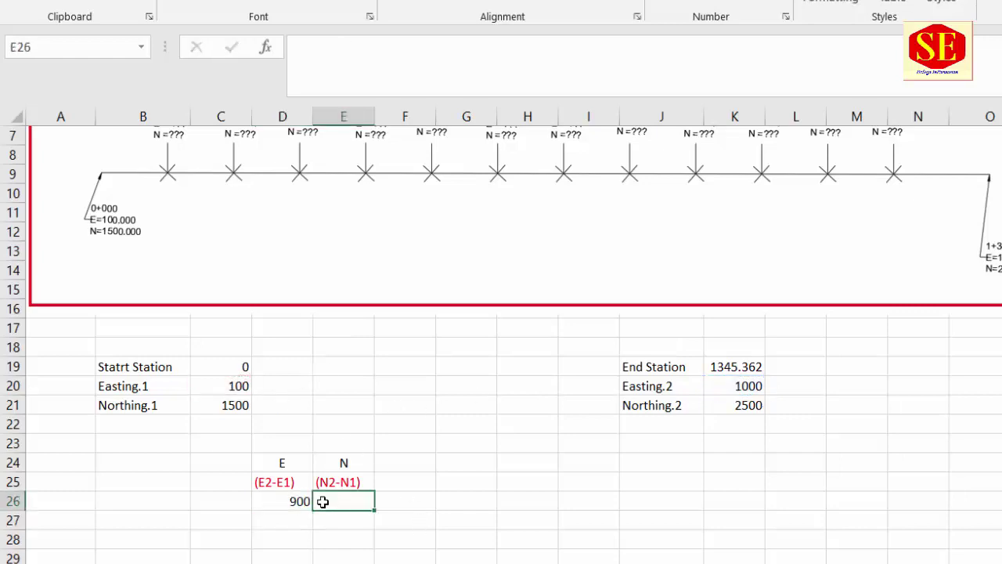
text(=)
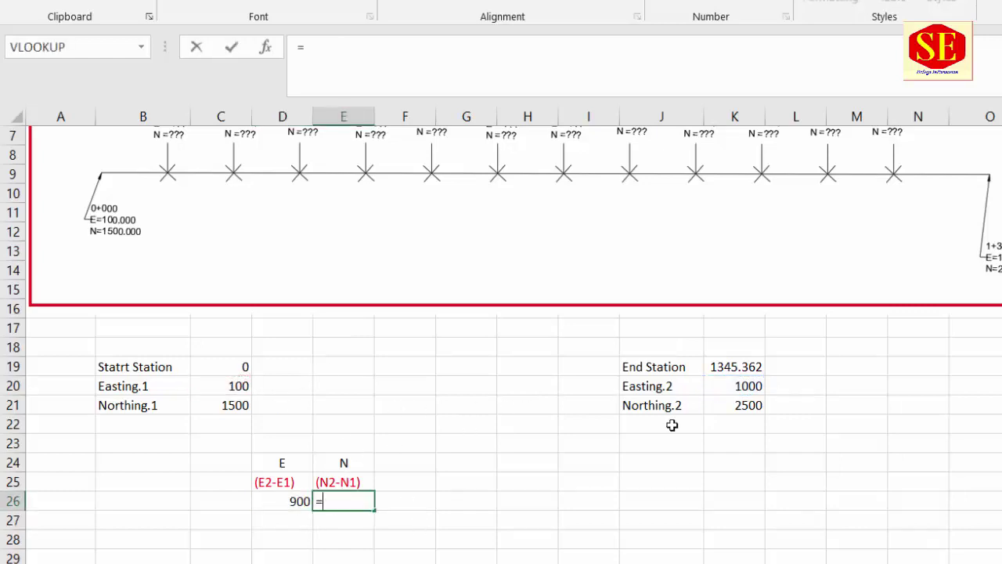
click(747, 406)
text(-)
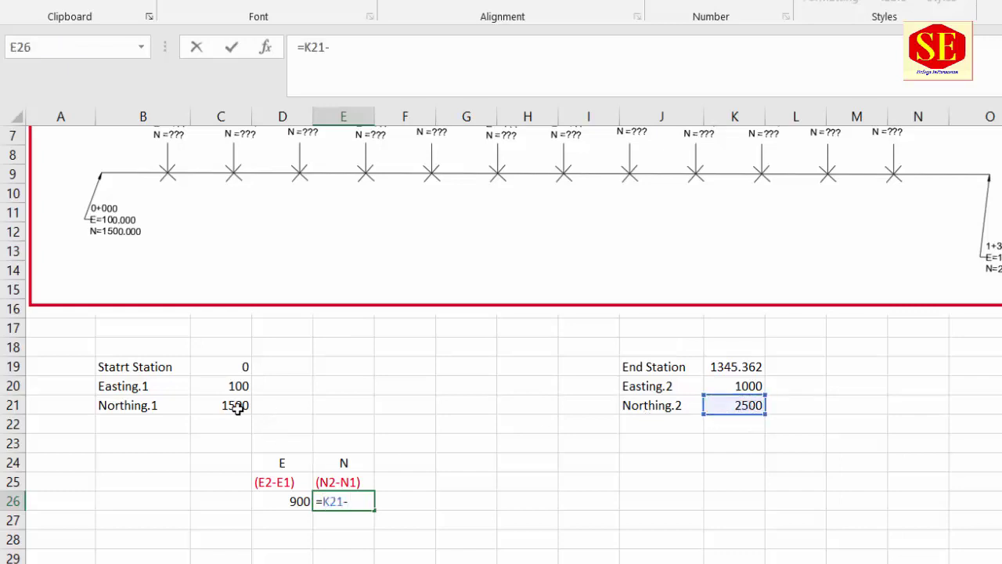
click(234, 406)
text(+)
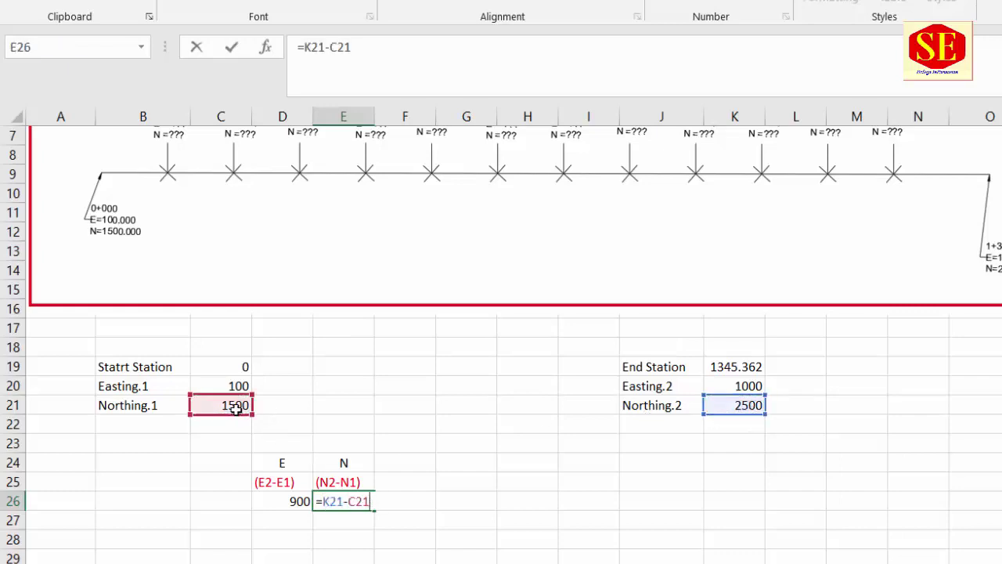
key(Return)
Step: Centre the contents of the E/N block D24:E26
click(287, 499)
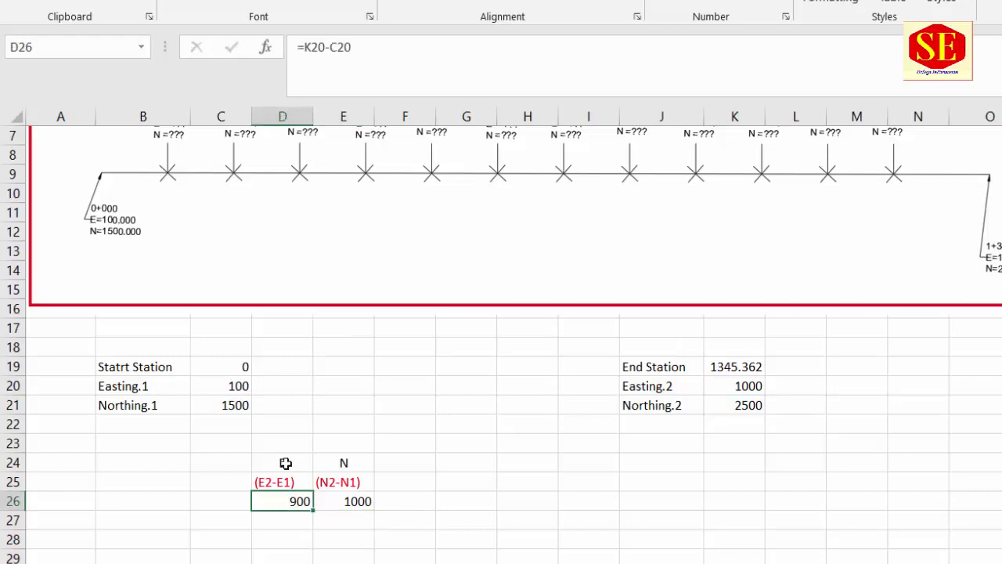
drag(282, 460, 344, 501)
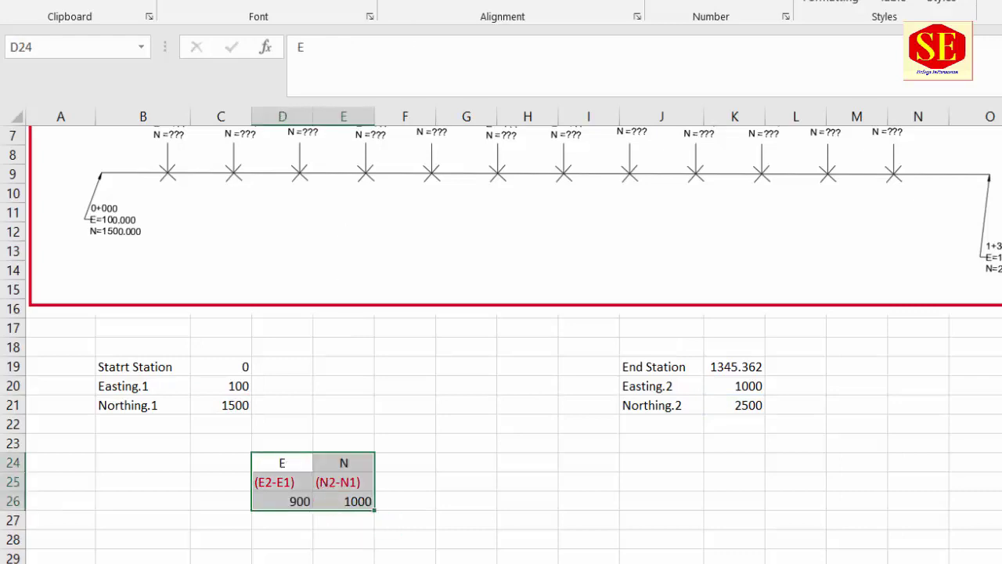
click(420, 2)
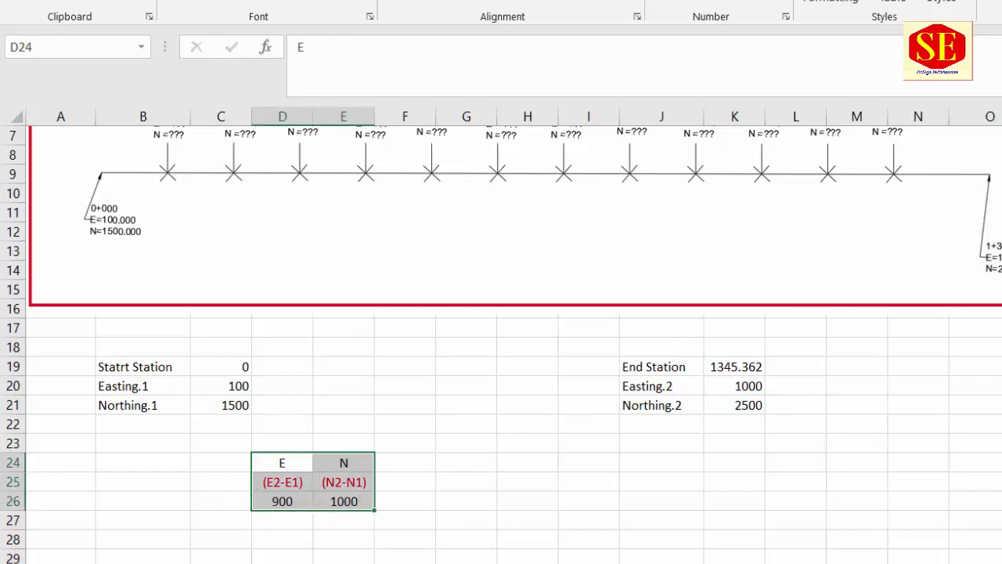
click(387, 521)
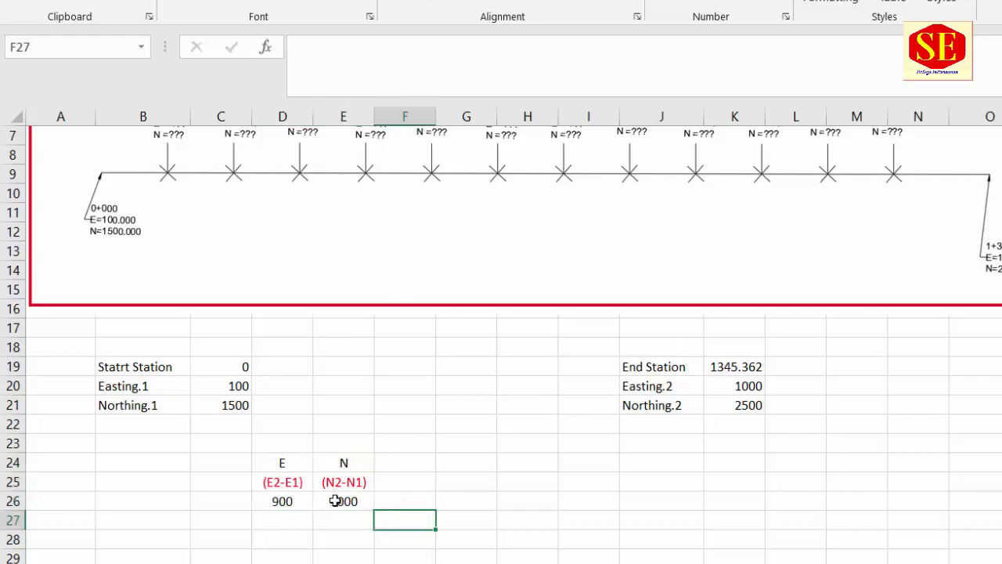
click(419, 484)
click(469, 483)
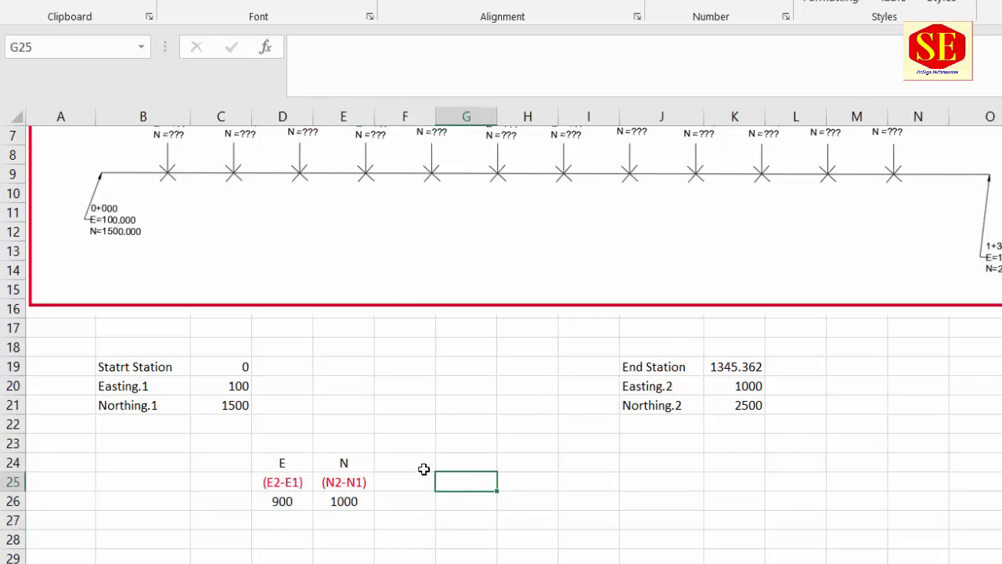
click(421, 466)
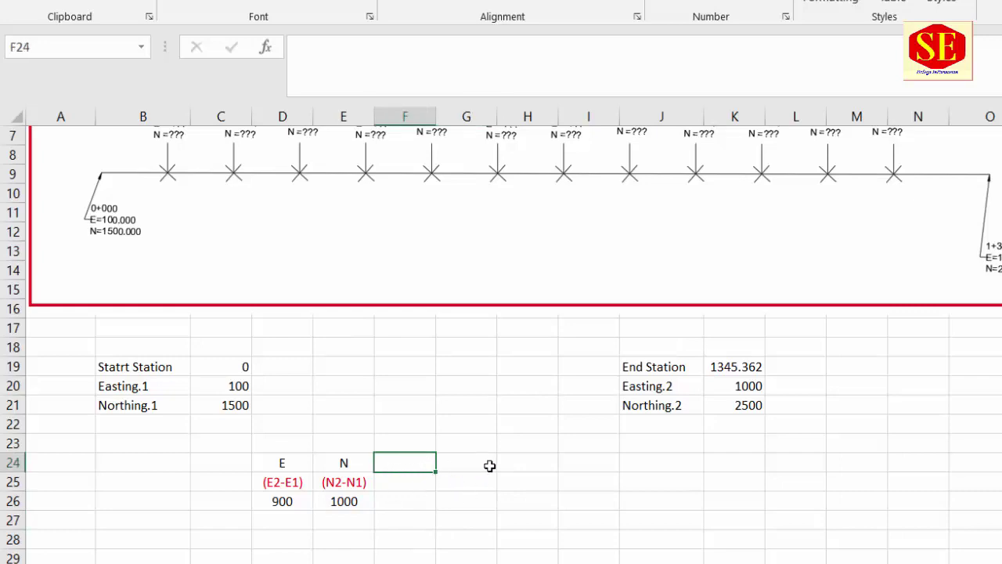
Step: Type a Reduced Bearing heading in cell G24
click(282, 481)
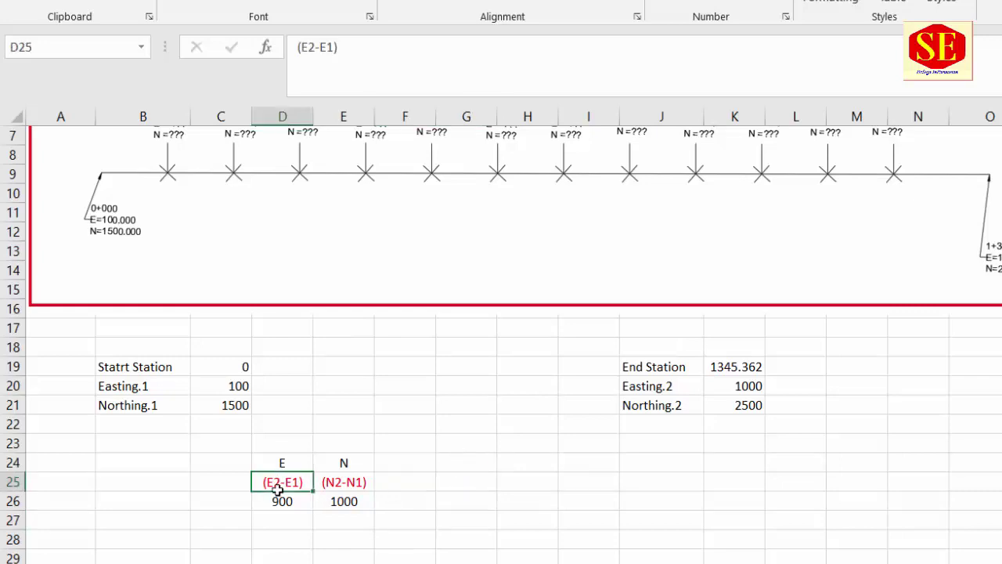
click(323, 500)
click(306, 502)
click(356, 500)
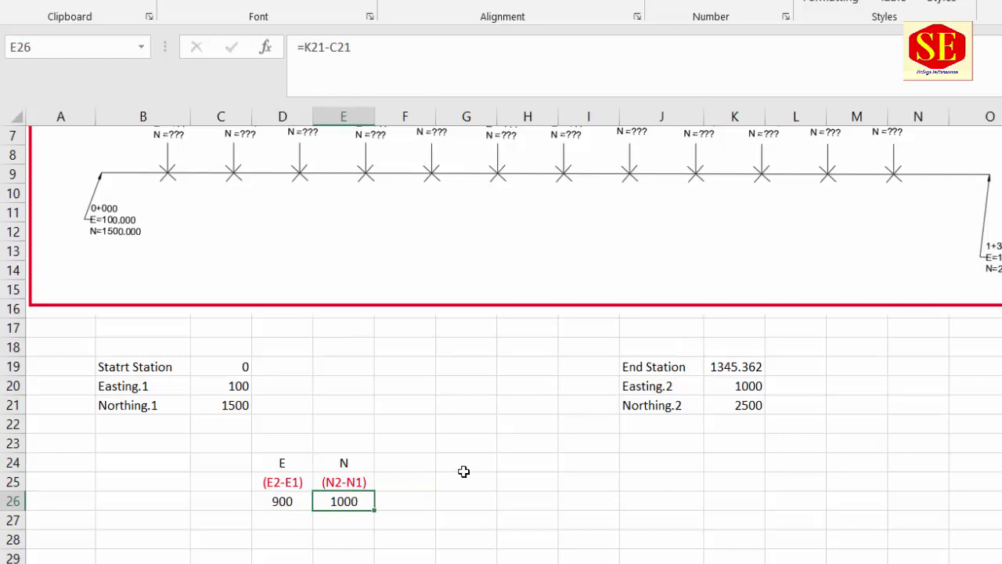
click(463, 465)
text(r)
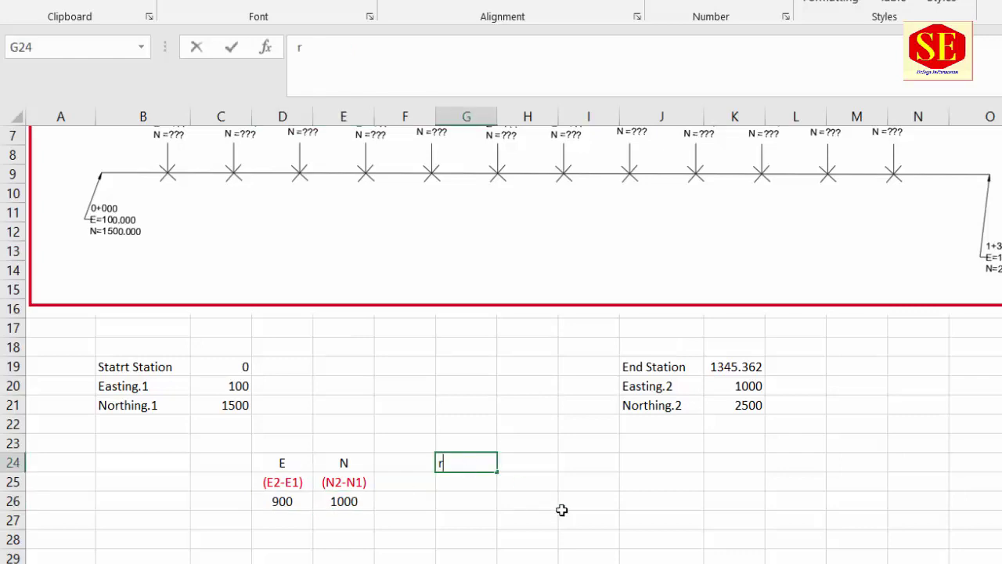
text(R)
text(educe)
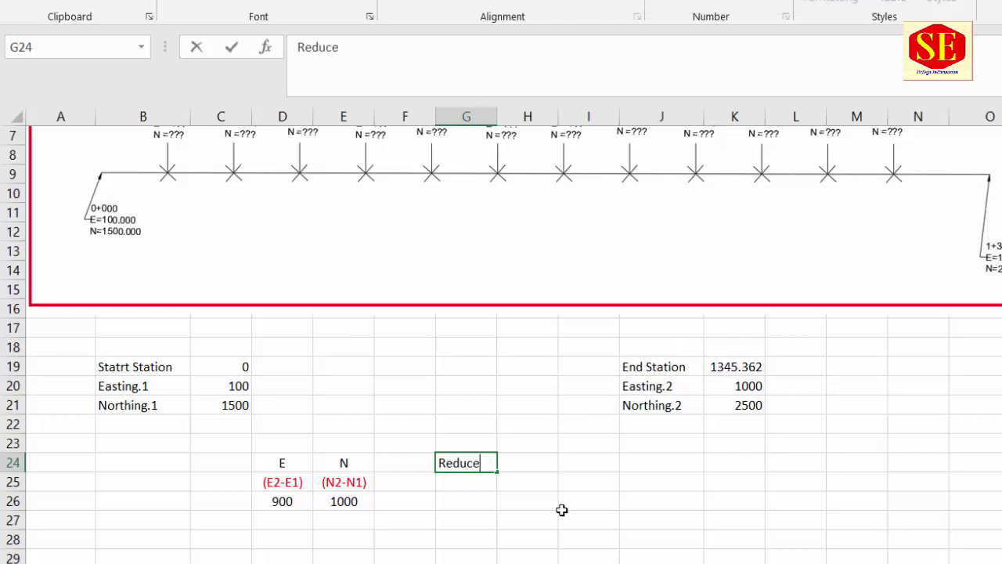
text(d Bear)
text(ing)
click(609, 505)
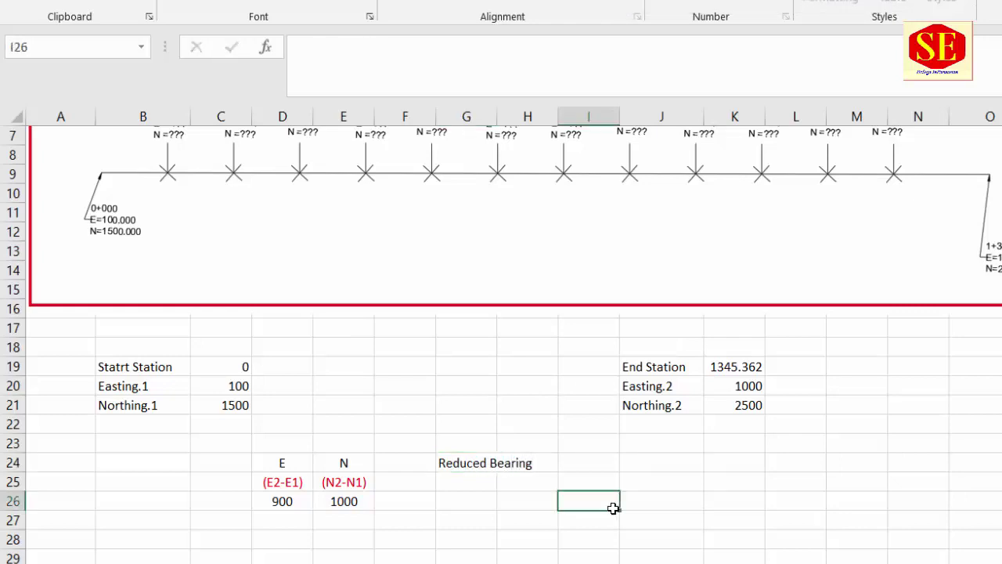
Step: Merge and centre the Reduced Bearing heading across G24:H24
click(480, 465)
click(468, 479)
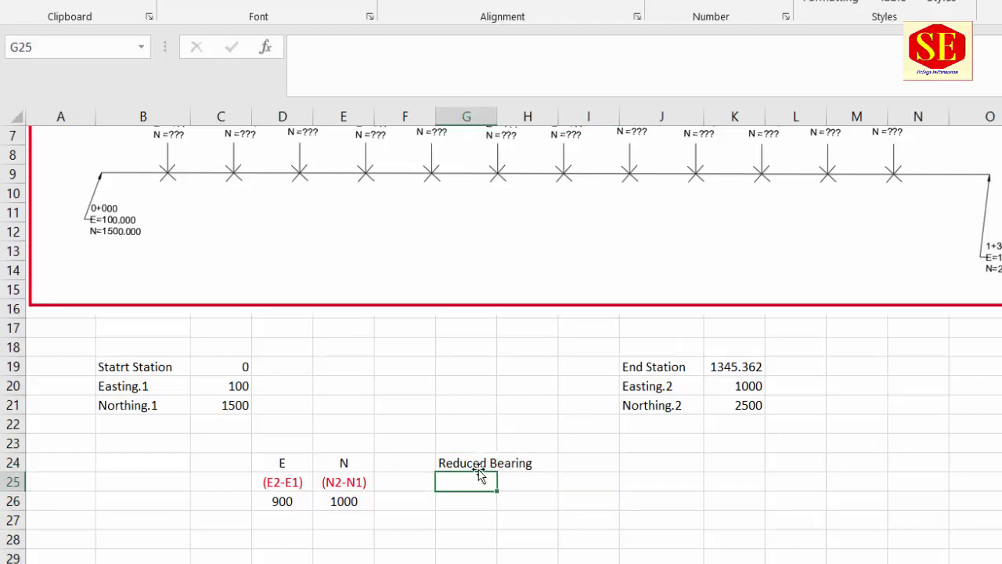
click(470, 462)
drag(470, 462, 519, 460)
click(524, 5)
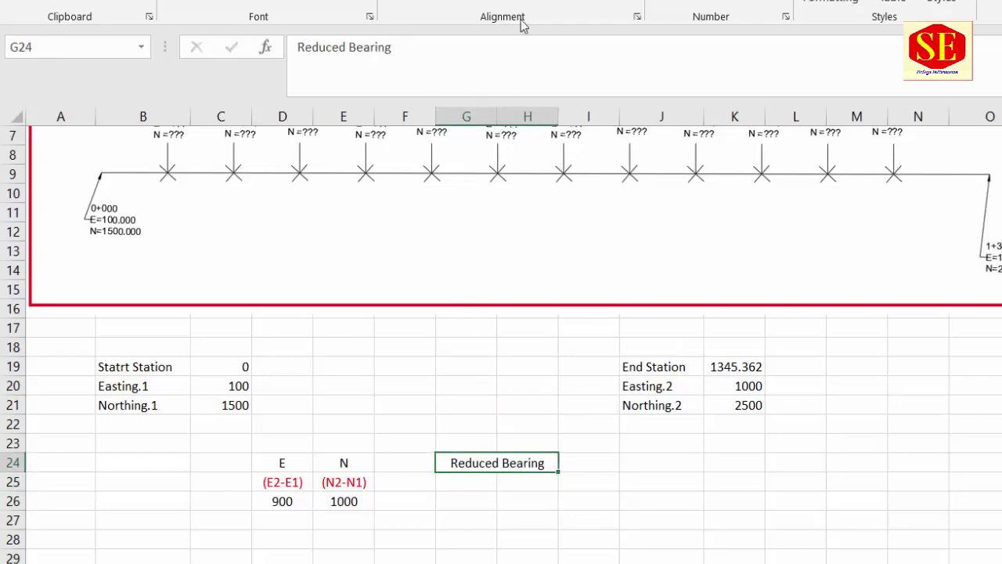
click(462, 479)
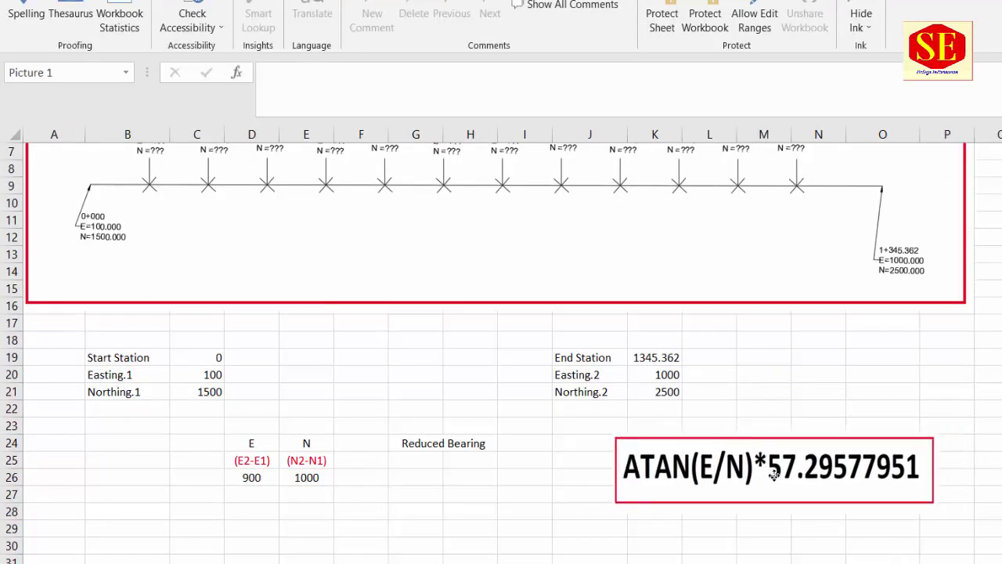
Step: Move the ATAN(E/N)*57.29577951 formula picture up and to the right of the station inputs
drag(795, 469, 768, 478)
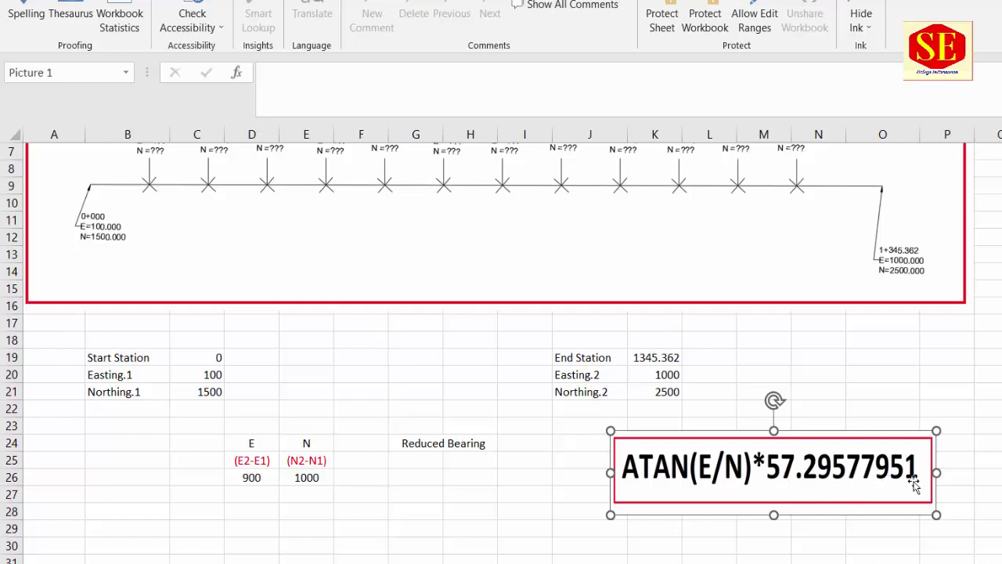
drag(806, 479, 902, 457)
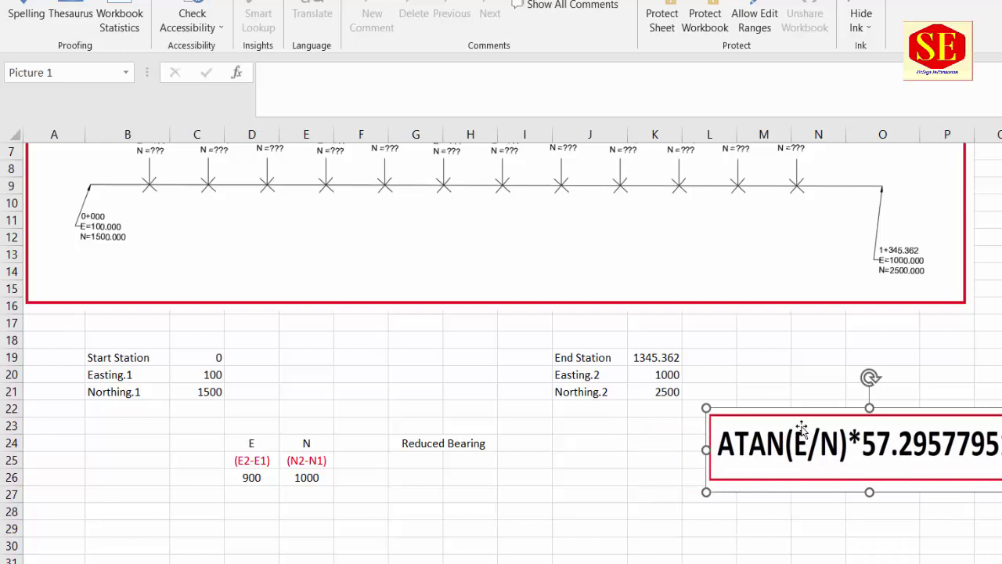
Step: Enter =ATAN(D26/E26)*57.29577951 in G26, giving a reduced bearing of 41.98721
click(415, 473)
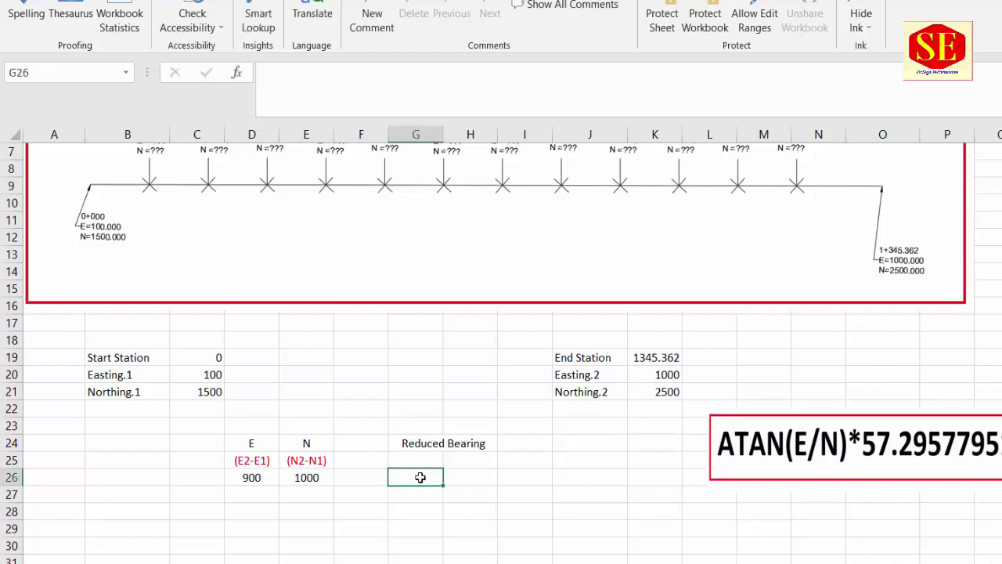
text(=a)
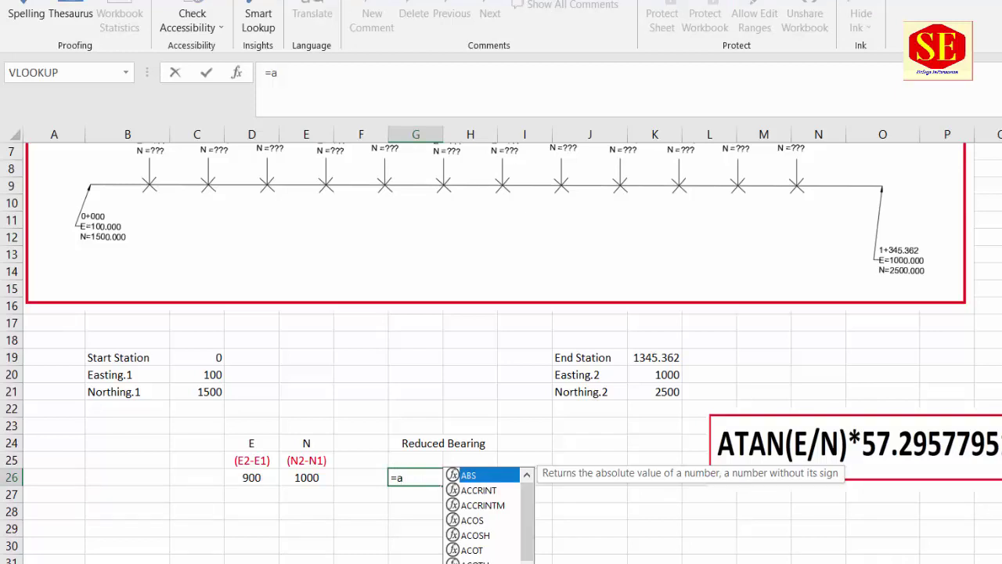
text(tan)
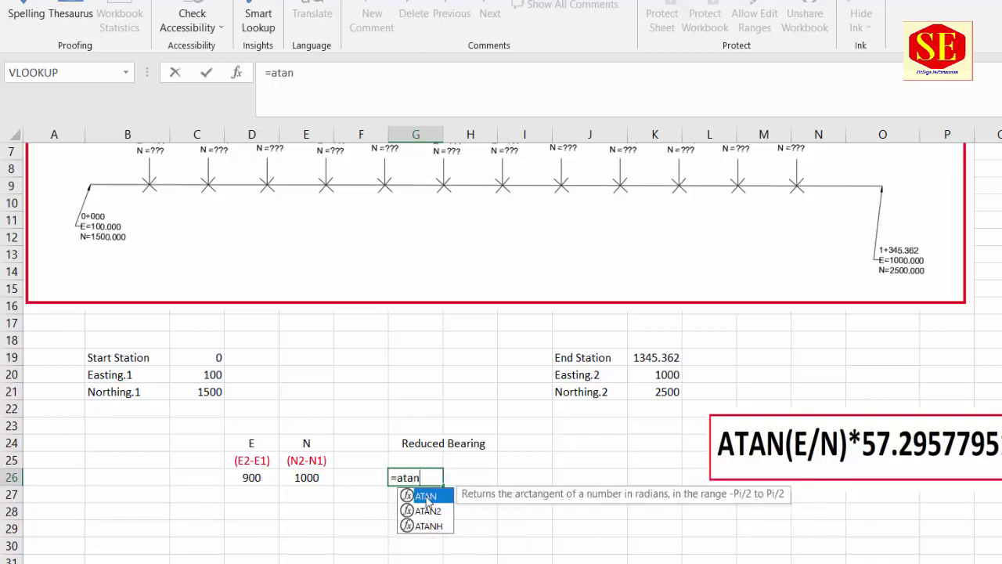
double_click(427, 497)
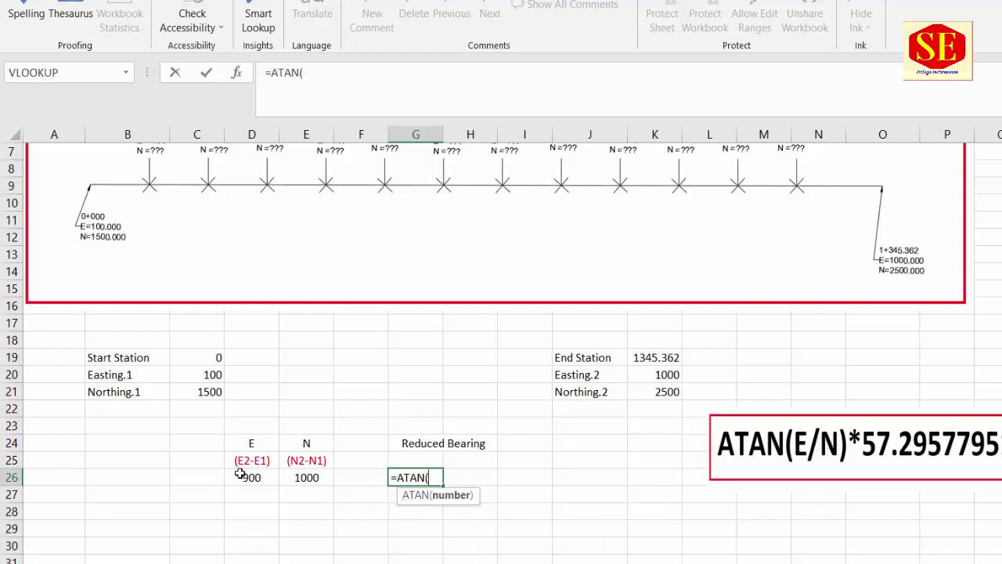
click(244, 477)
text(/)
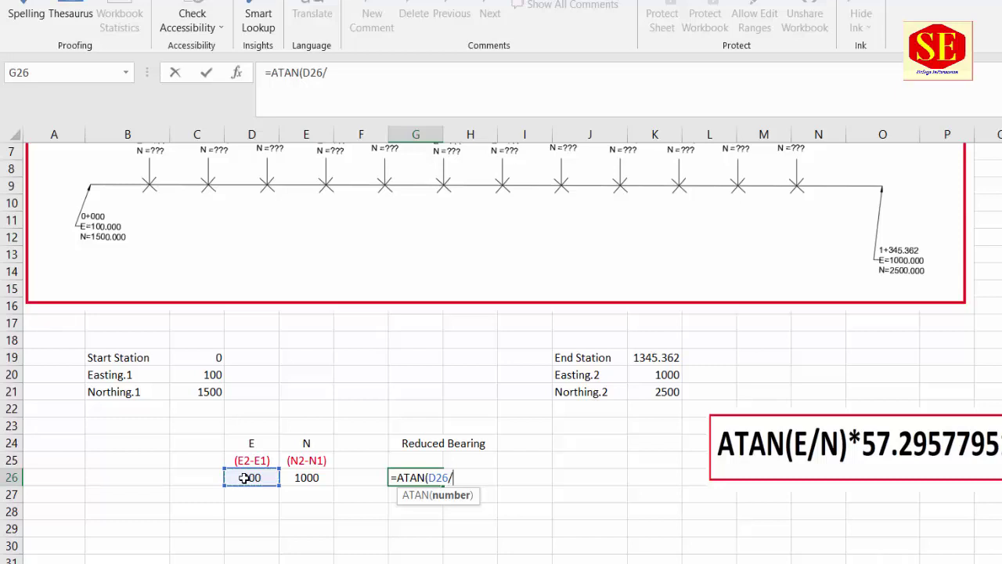
click(292, 478)
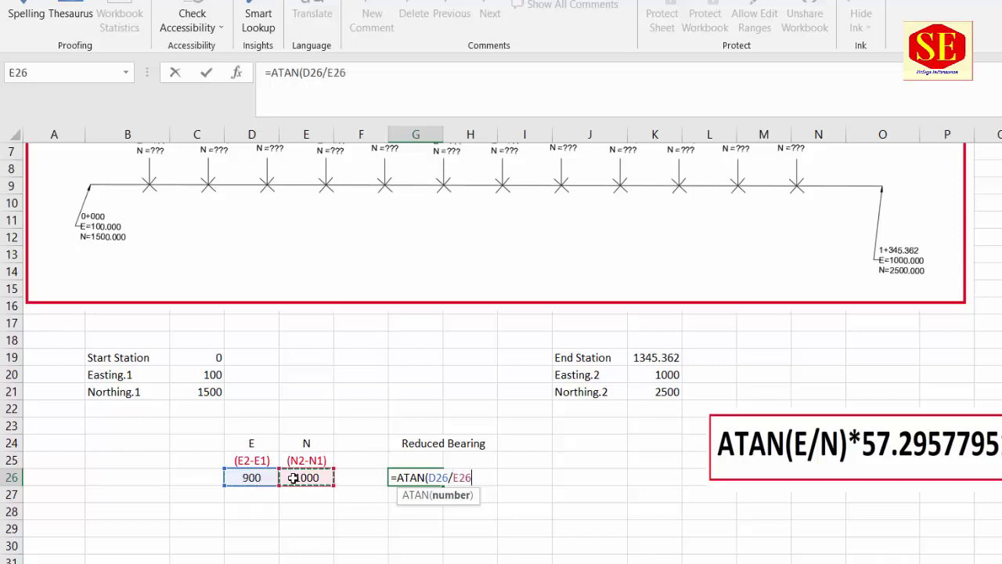
text()*5)
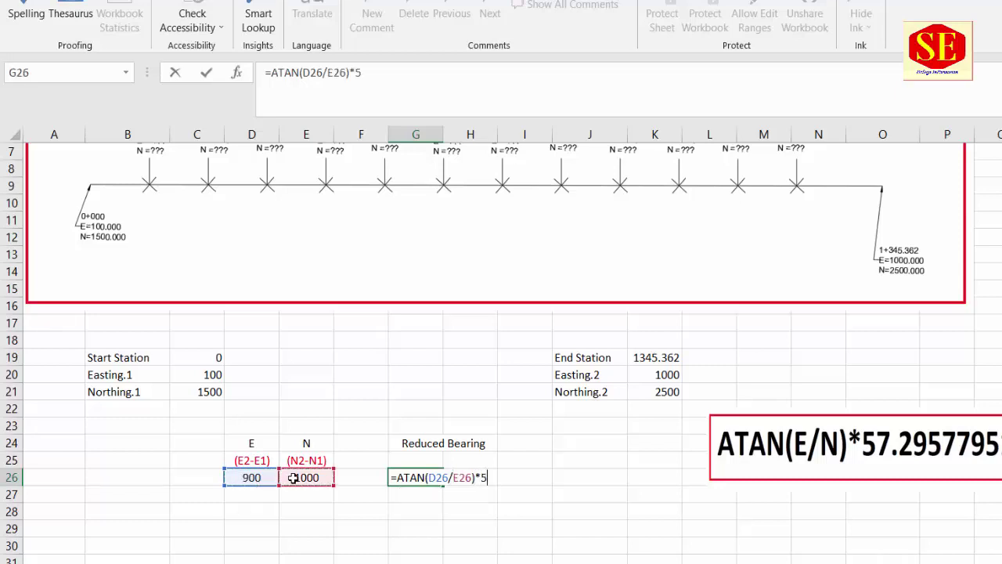
text(7.295)
text(77951)
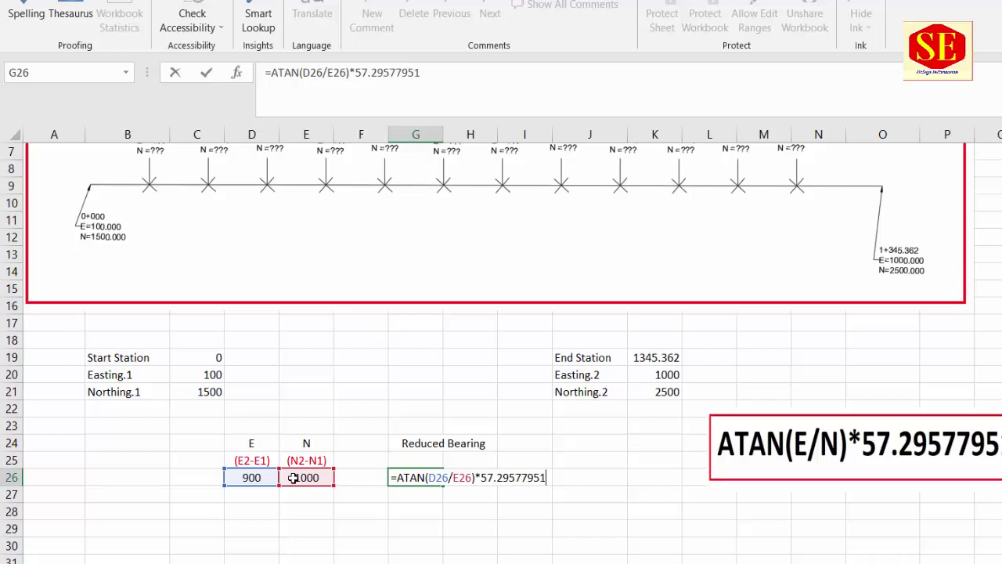
key(Return)
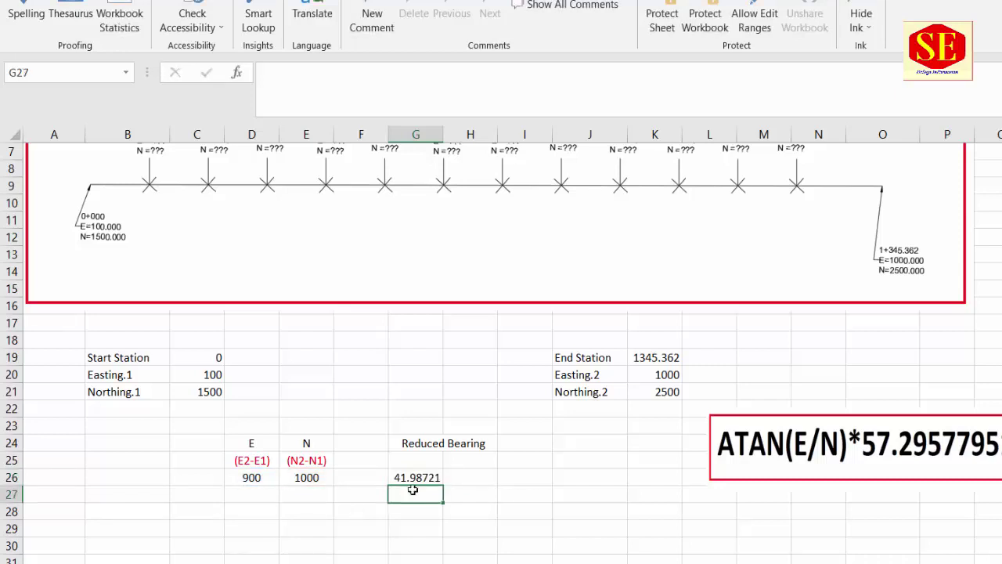
click(406, 476)
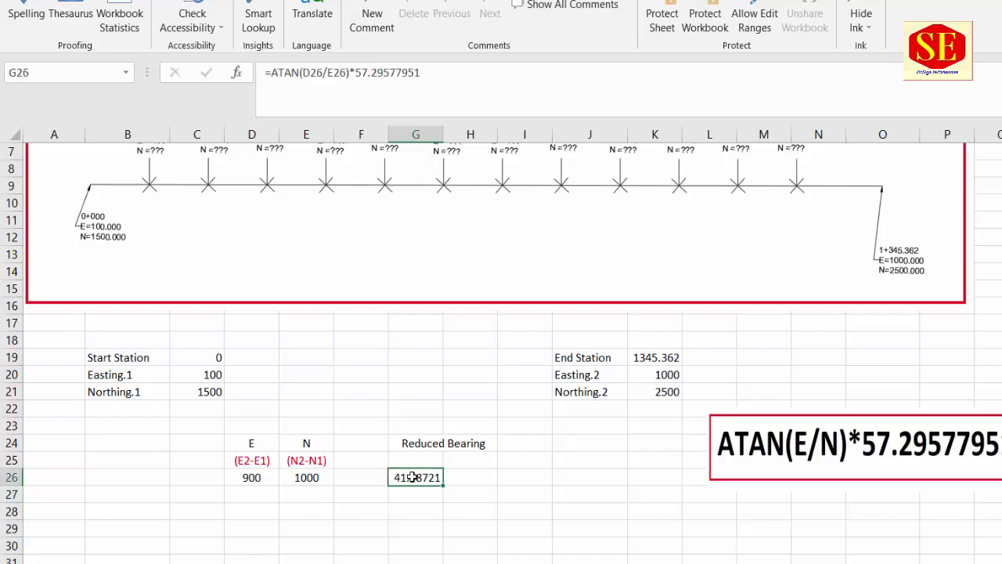
Step: Merge and centre 41.98721249 across G26:H26, then shrink the ATAN picture and place it above Reduced Bearing
drag(413, 477, 454, 477)
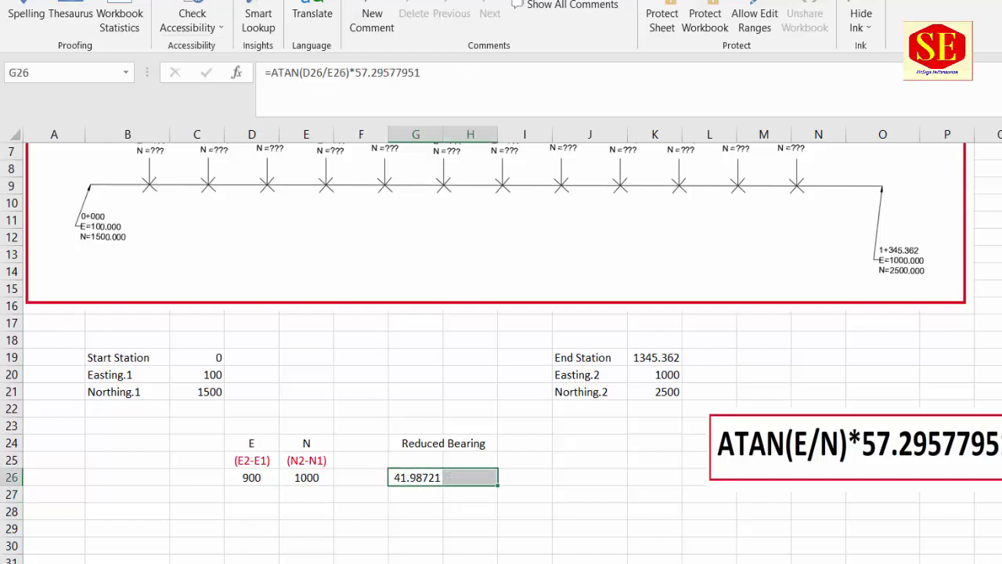
click(512, 18)
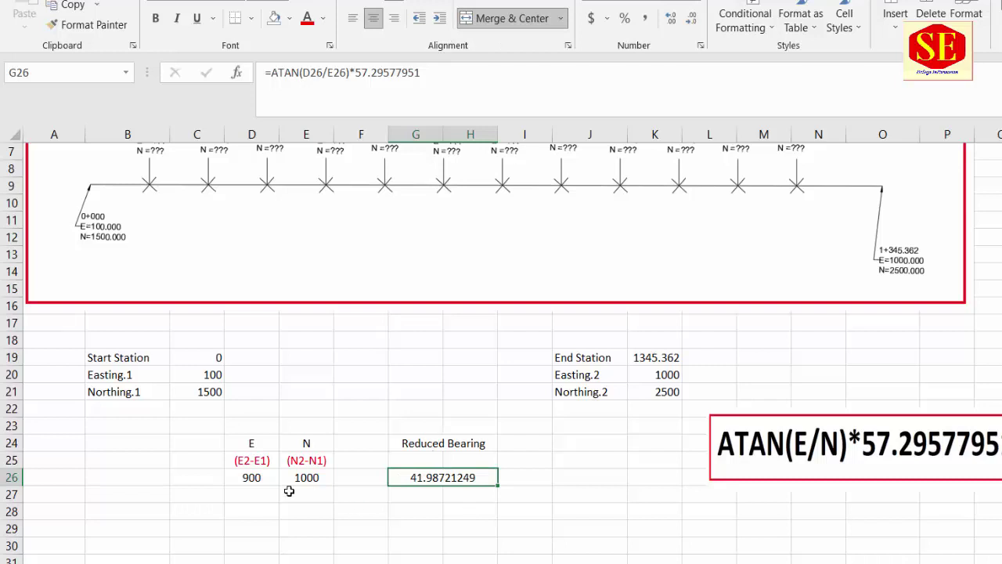
click(776, 457)
mouse_move(710, 480)
mouse_down()
mouse_move(856, 442)
mouse_move(429, 419)
mouse_up()
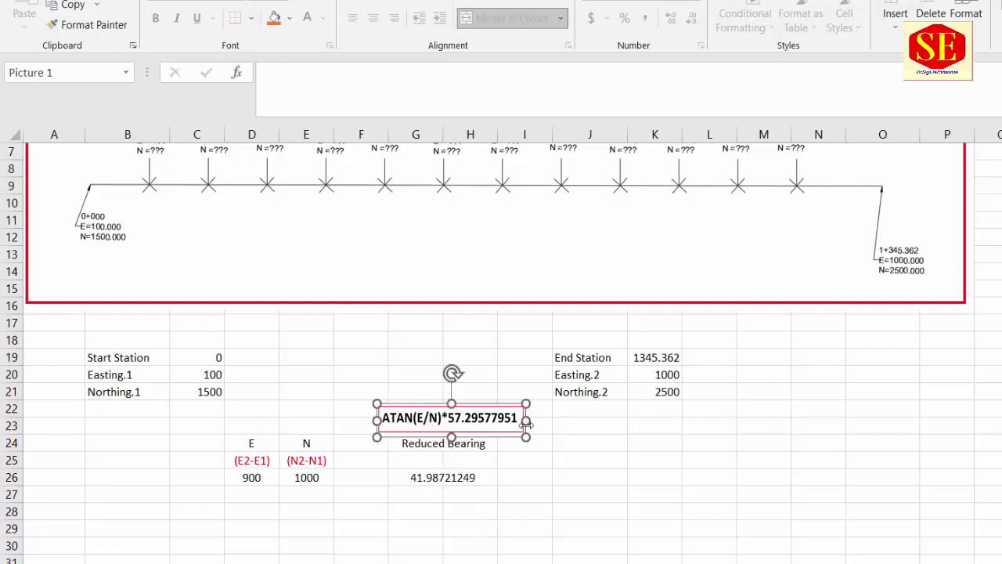
mouse_move(525, 421)
mouse_down()
mouse_move(511, 421)
mouse_move(586, 443)
mouse_up()
click(556, 443)
click(526, 444)
drag(463, 416, 448, 421)
drag(526, 444, 594, 448)
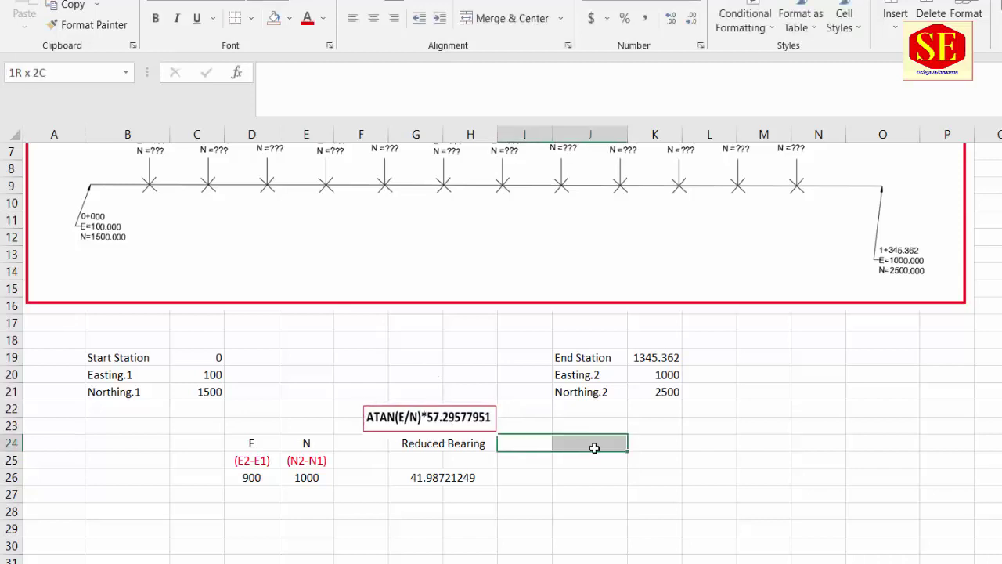
Step: Merge I24:J24 and enter the centred heading 'W.C.Bearing'
click(460, 22)
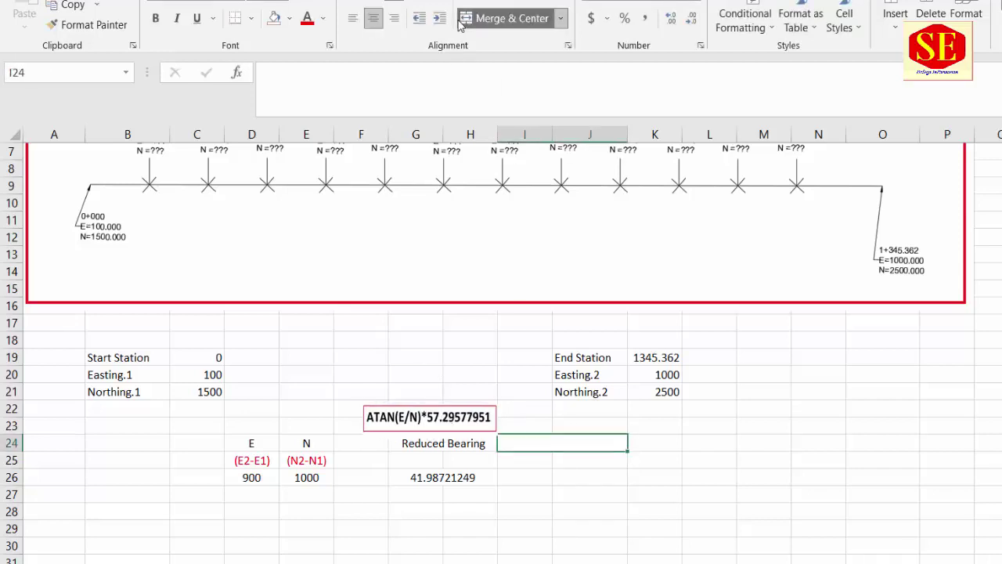
text(W)
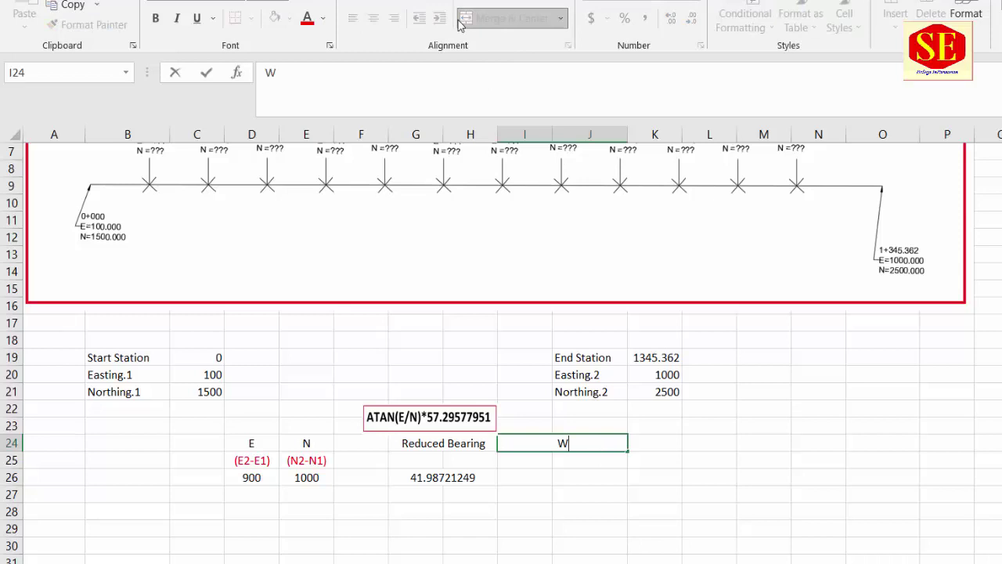
text(.C)
text(.Be)
text(aring)
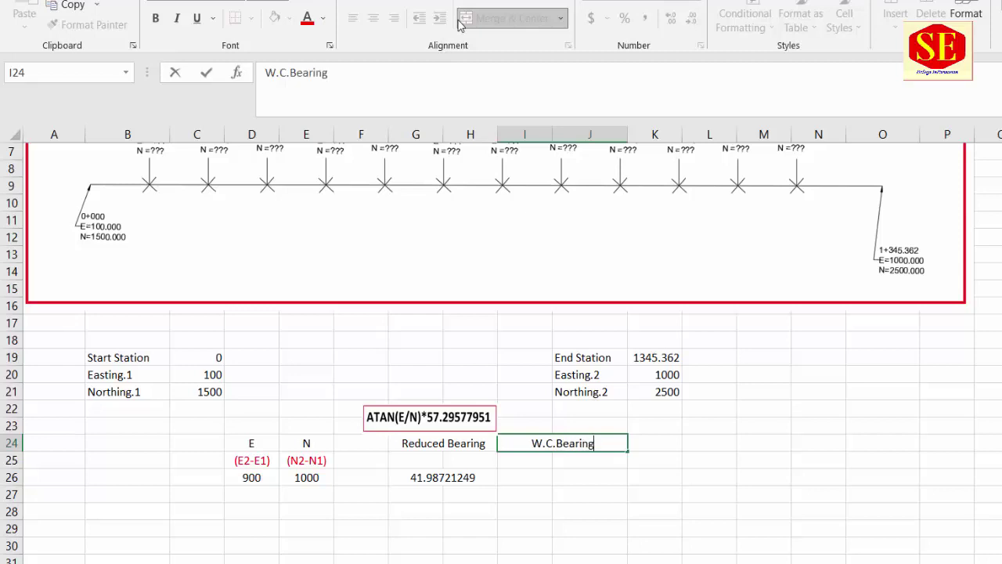
click(523, 479)
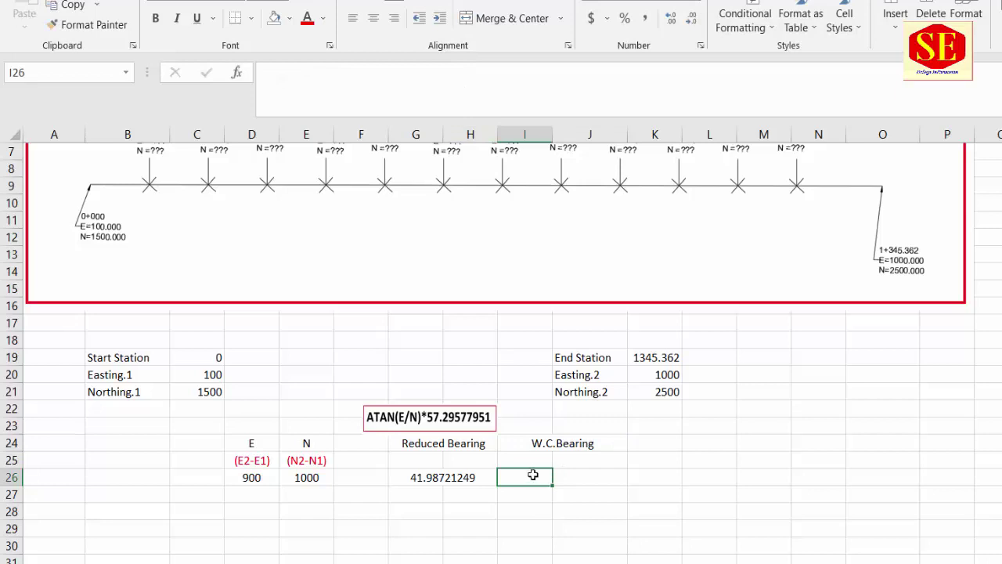
Step: Merge and centre I26:J26 to hold the bearing result
drag(534, 478, 595, 479)
click(511, 18)
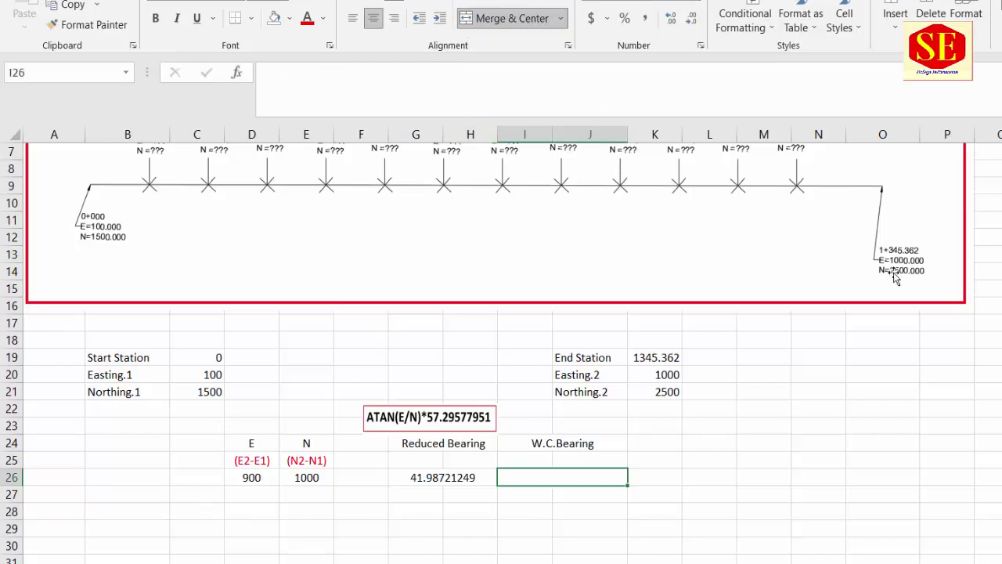
scroll(464, 449, right, 3)
Step: Move the WCB formula picture beside the bearing headings
scroll(465, 449, right, 2)
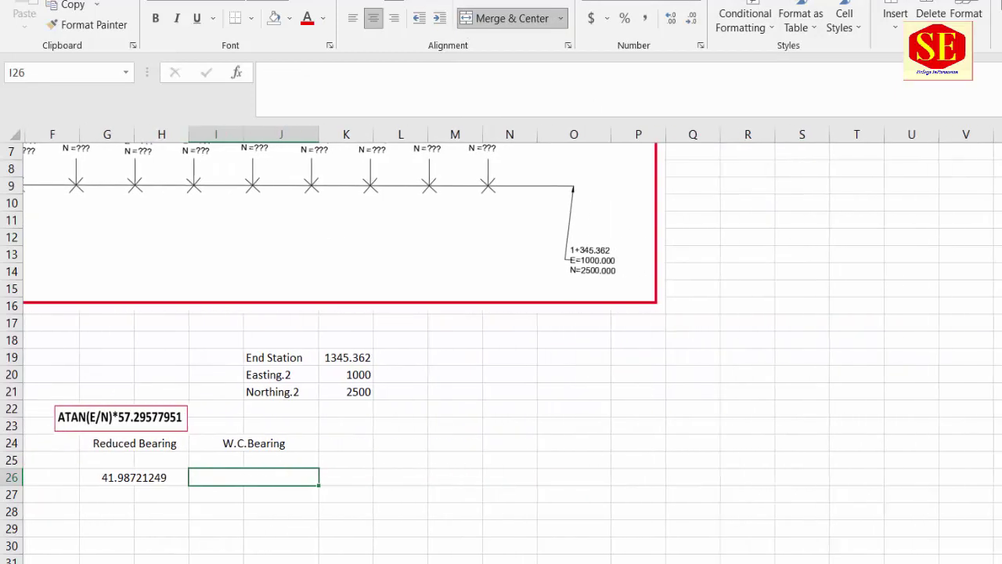
drag(385, 406, 437, 427)
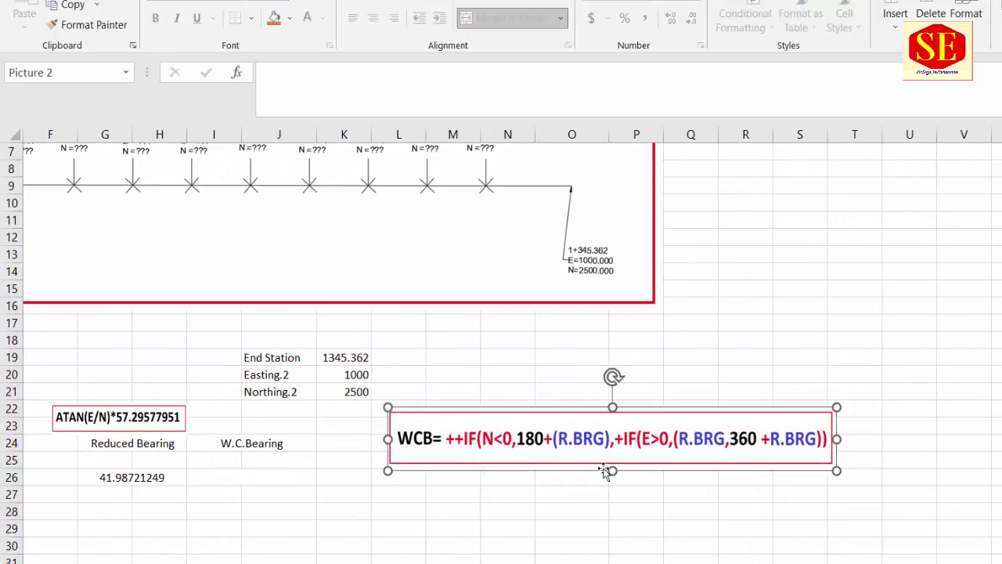
scroll(670, 443, left, 5)
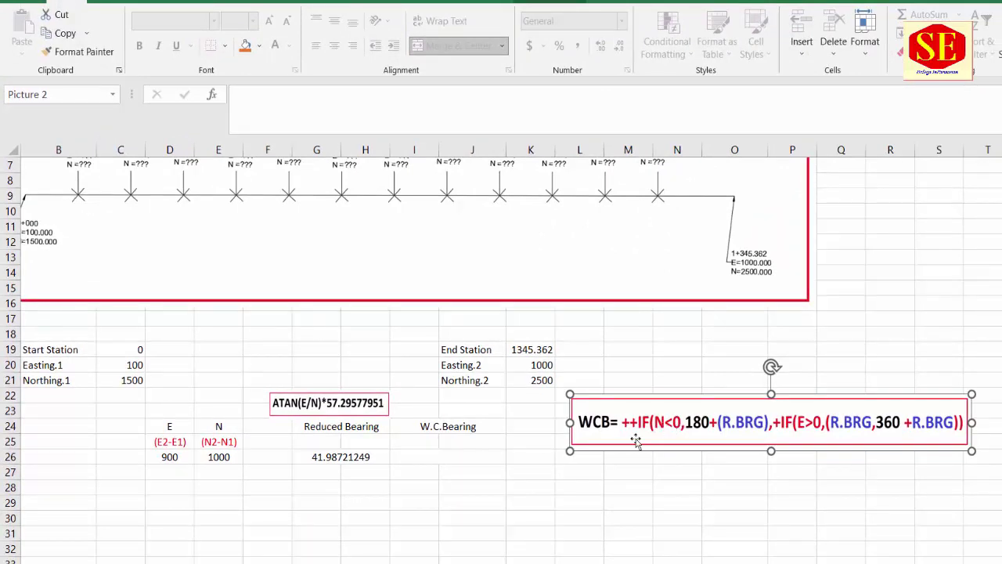
Step: Review the N and E difference formulas in E26 and D26, then select I26
click(222, 454)
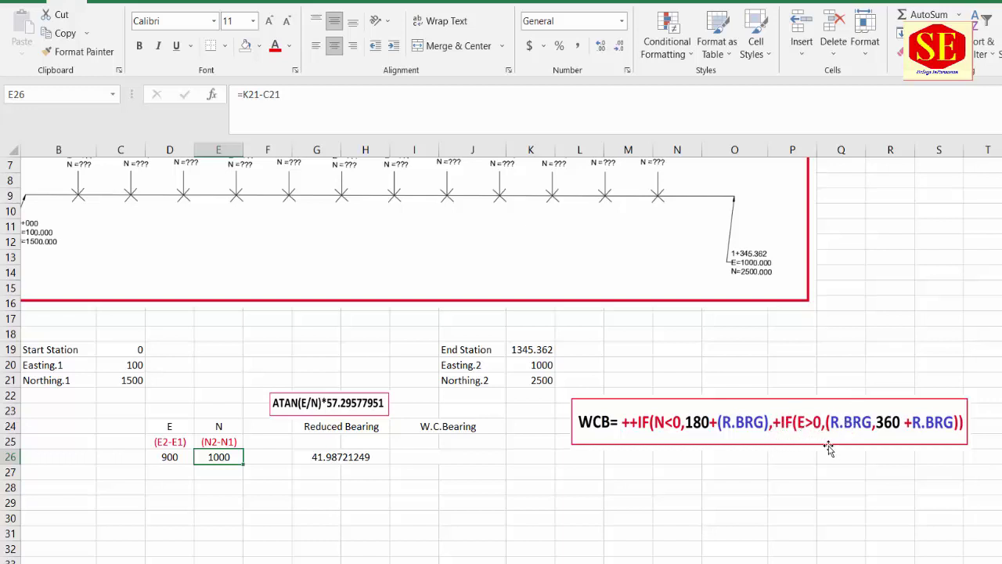
click(170, 456)
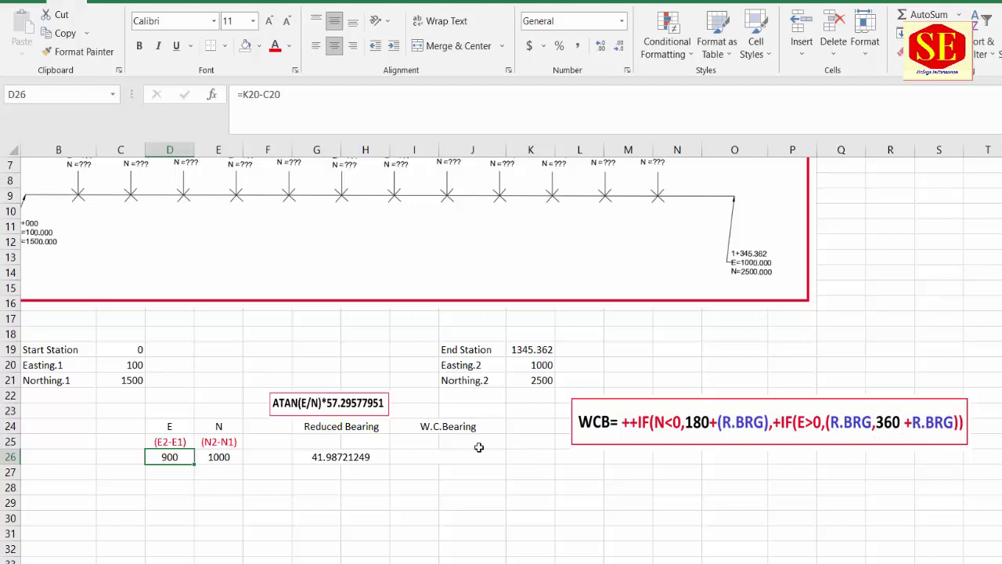
click(433, 456)
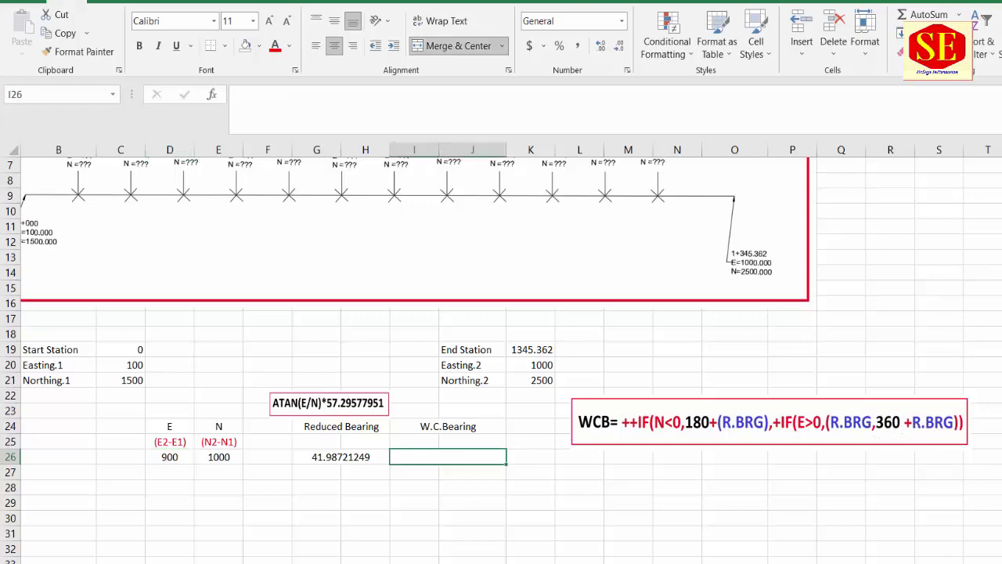
Step: Enter =++IF(E26<0,(180+G26)) in I26 and accept Excel's correction; it returns FALSE
text(=++)
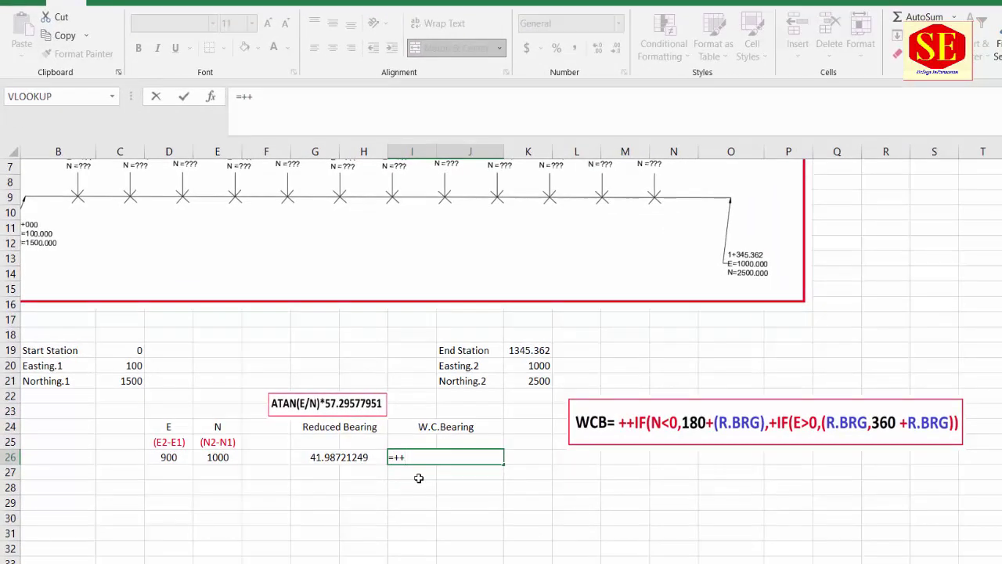
text(if)
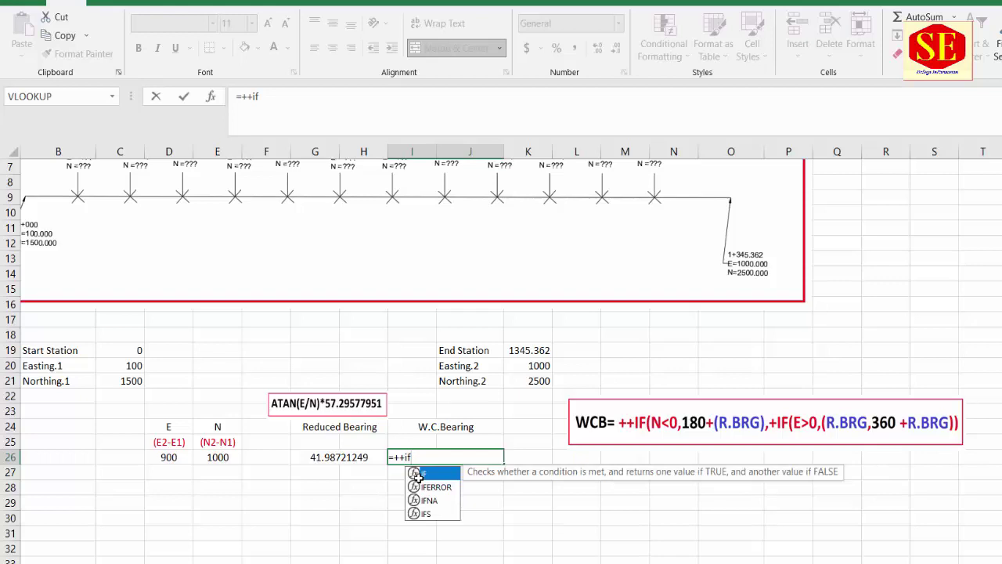
double_click(433, 474)
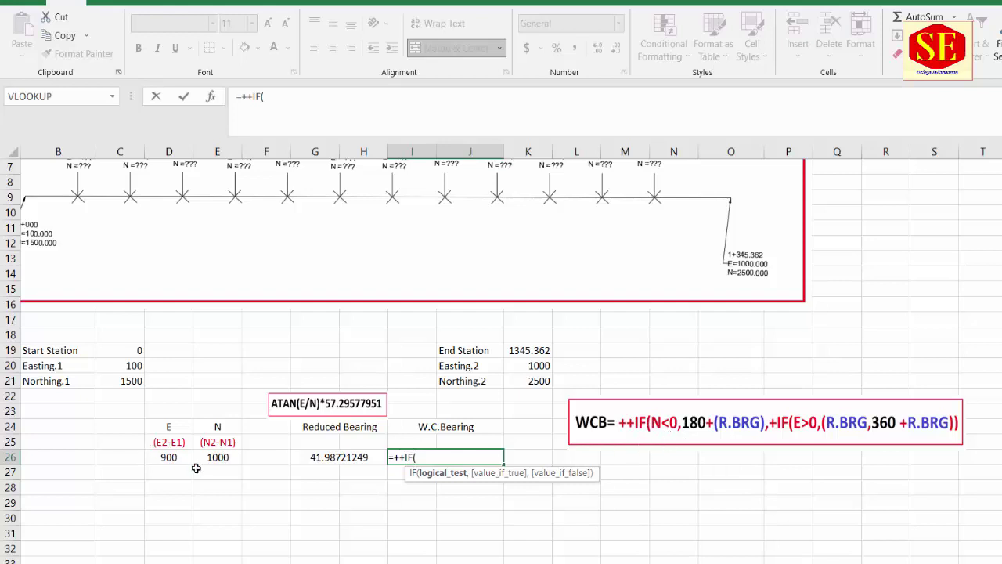
click(219, 457)
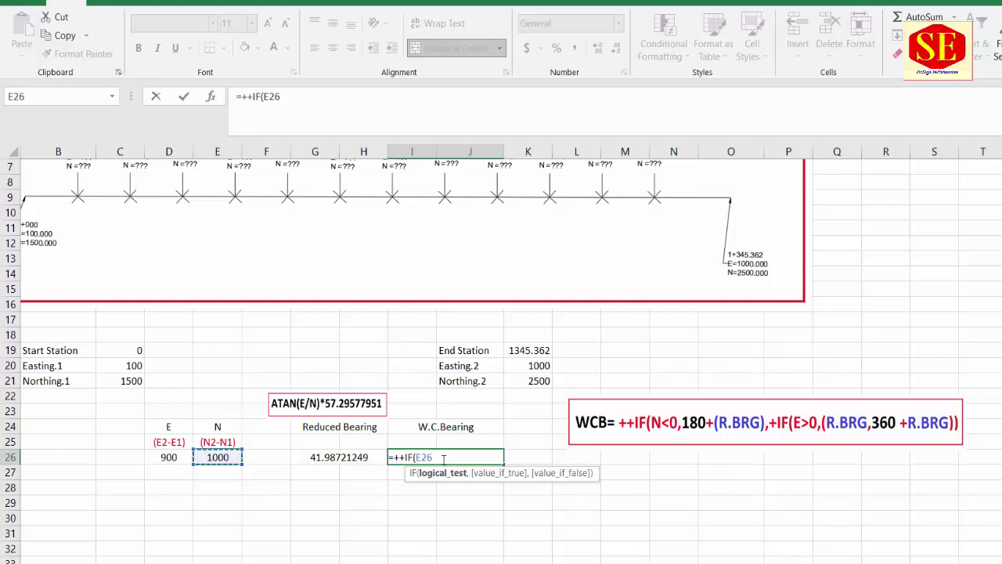
text(<0)
text(,(180+)
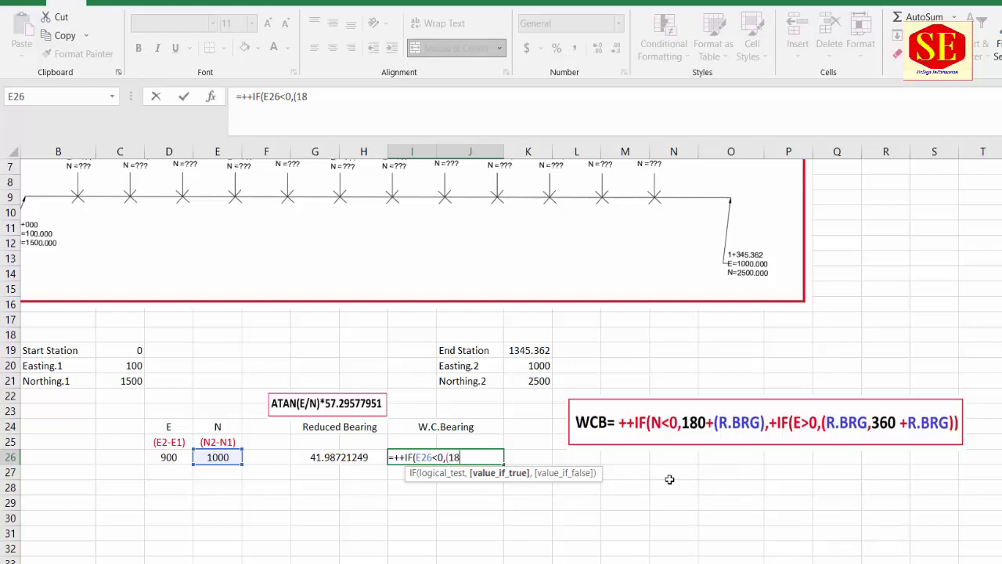
click(314, 454)
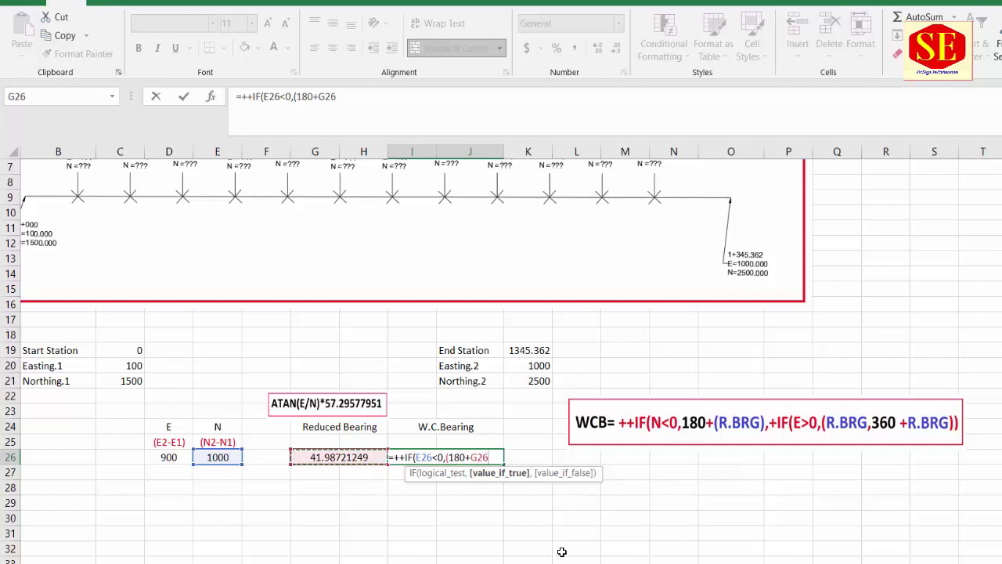
text())
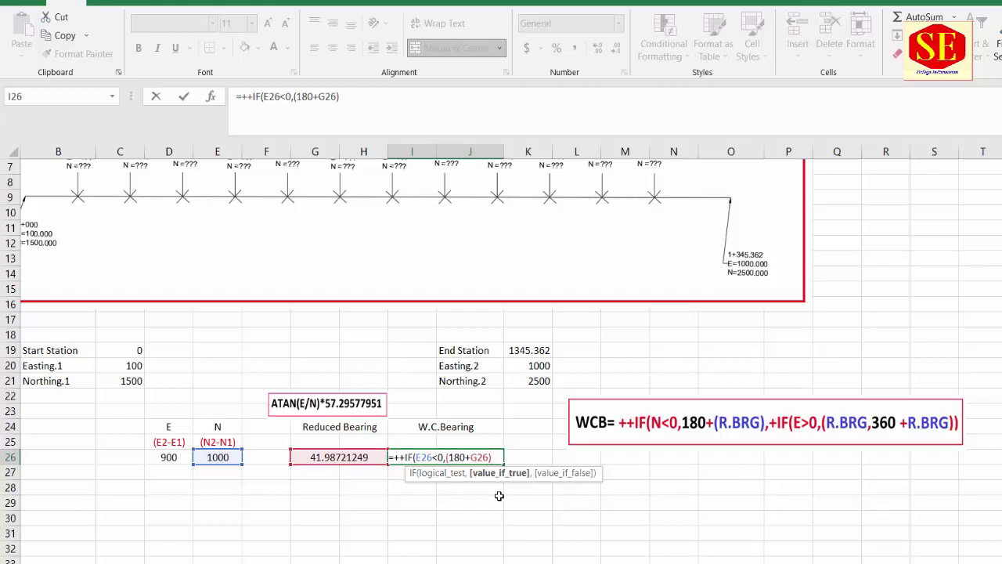
key(Return)
click(565, 351)
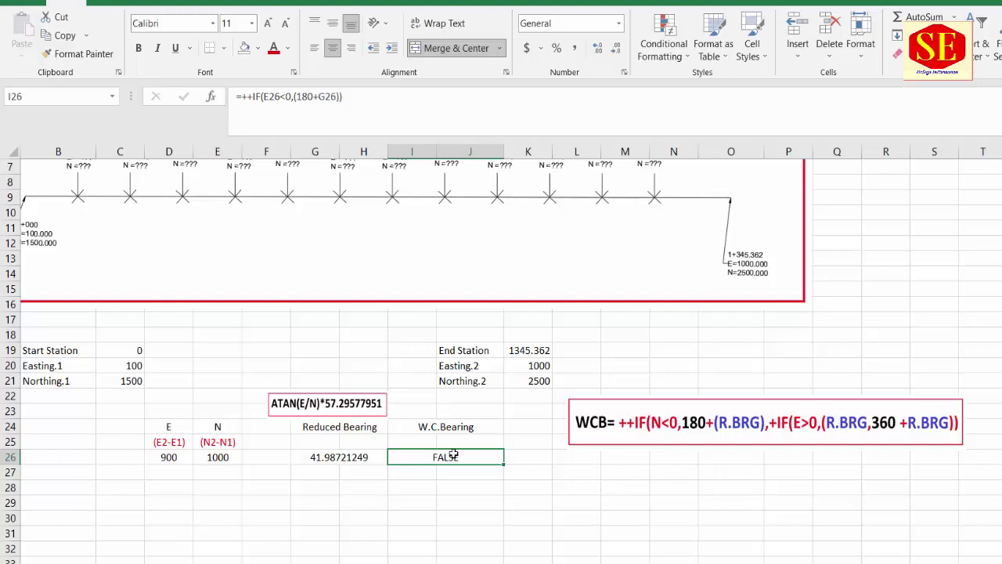
Step: Extend the I26 formula with a second IF testing whether D26 is greater than 0
click(209, 458)
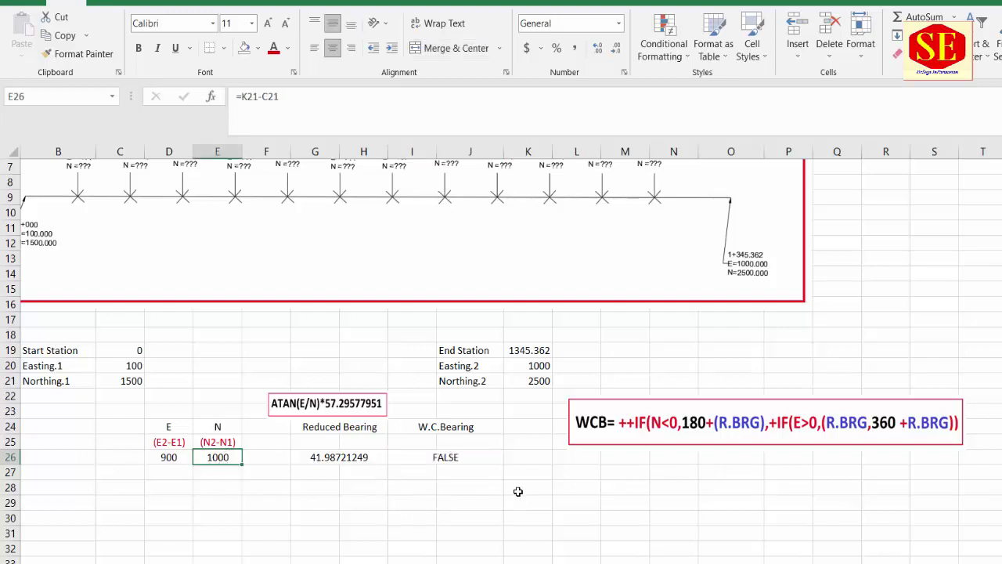
click(443, 459)
double_click(443, 458)
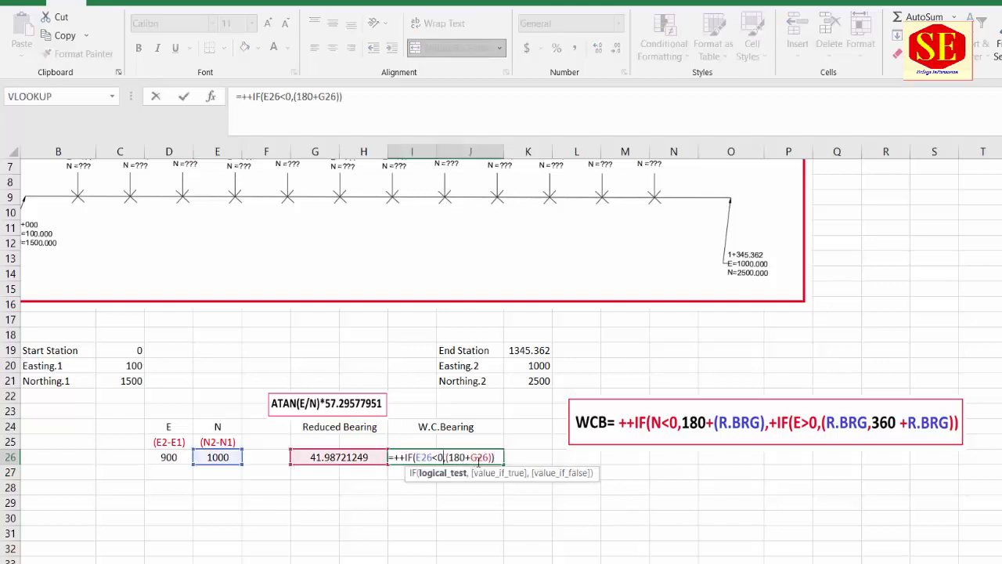
key(BackSpace)
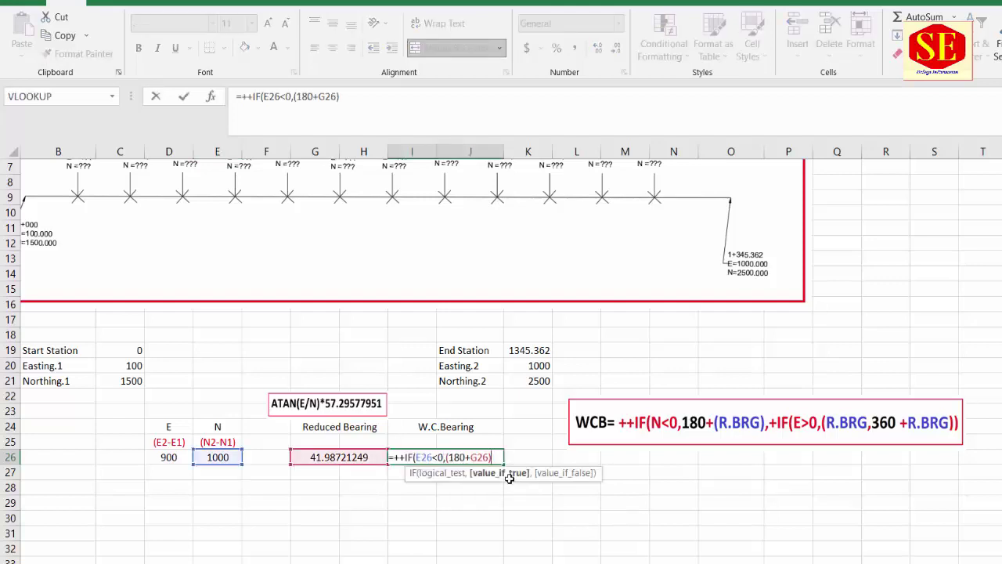
text(,)
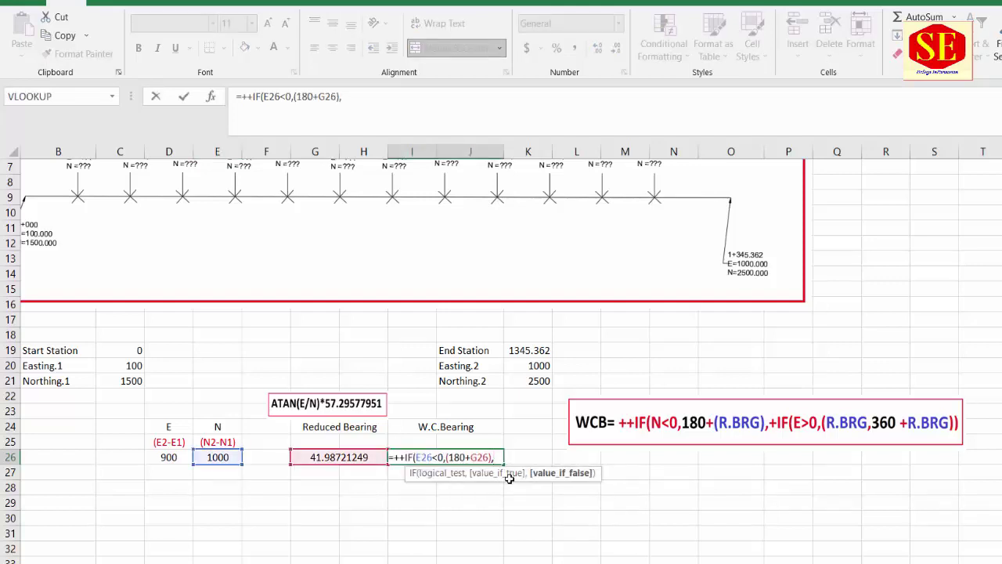
text(+i)
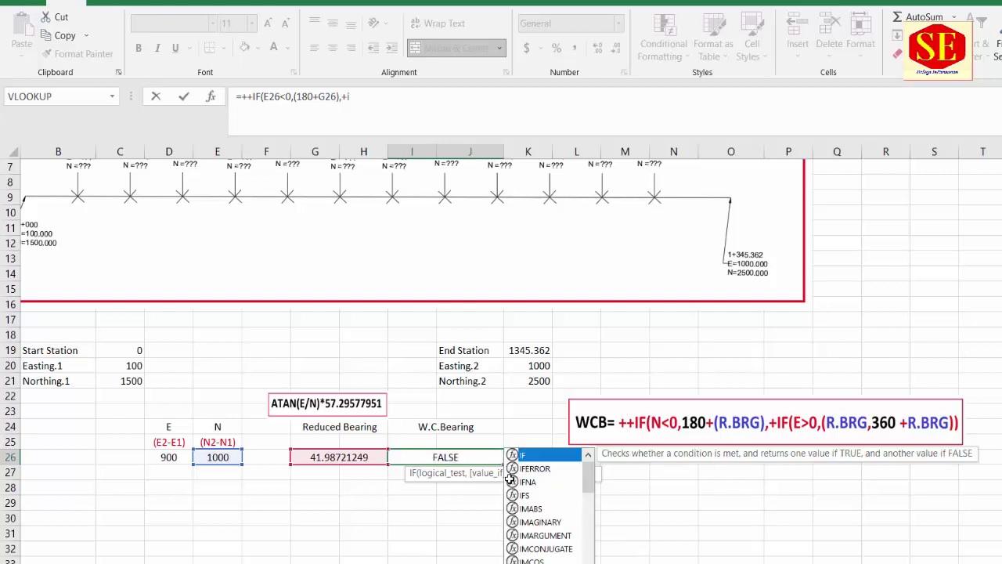
text(f()
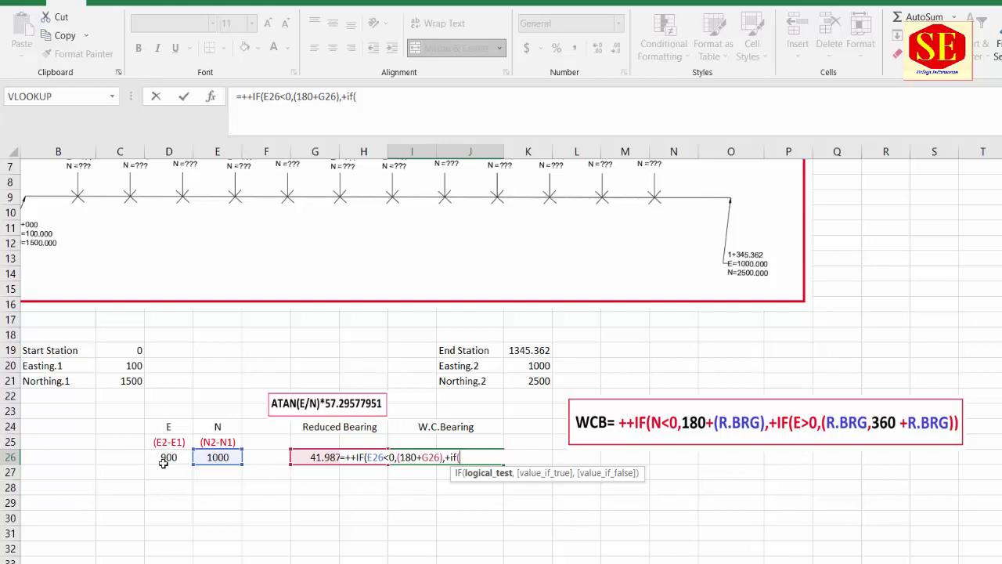
click(166, 460)
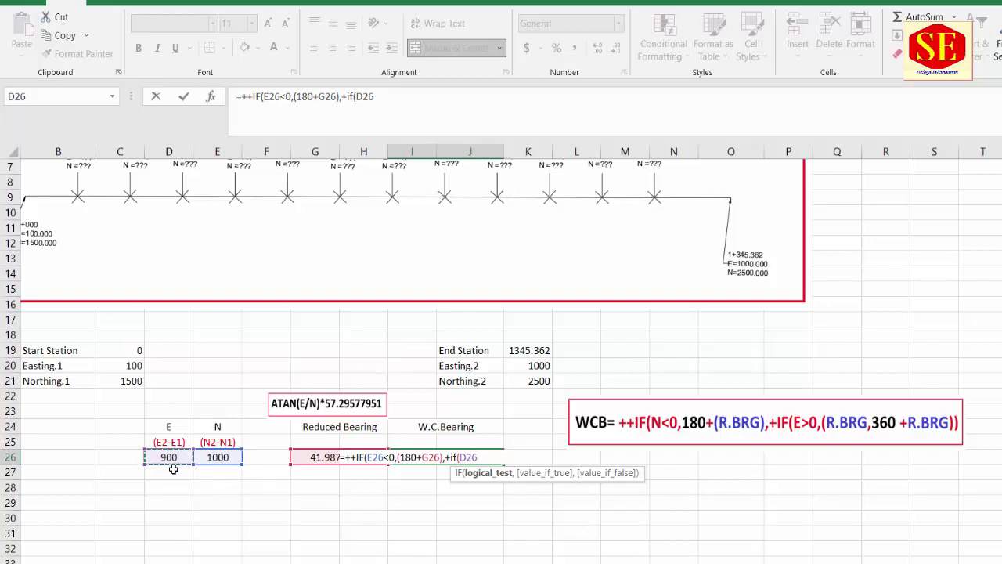
text(>0,)
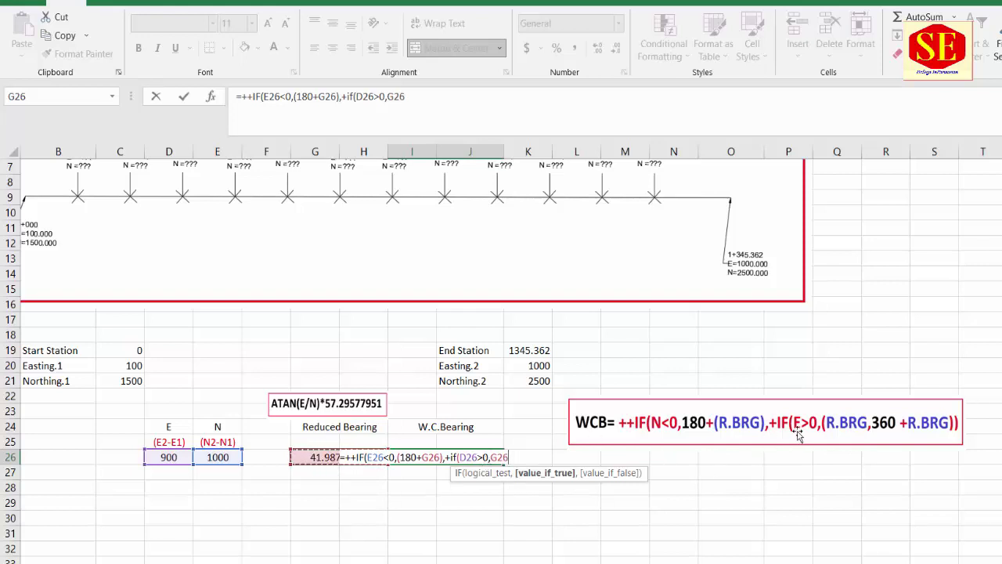
text(,)
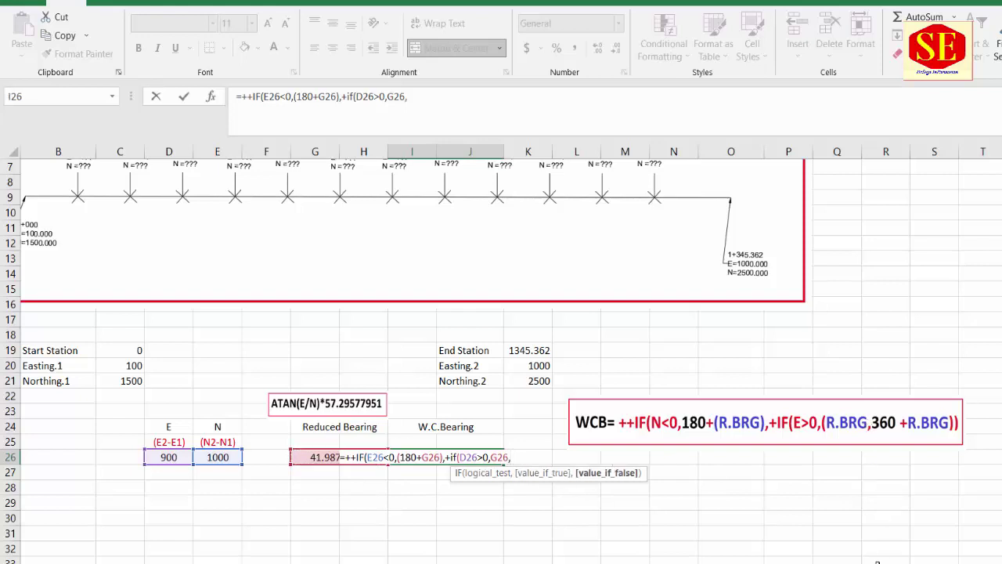
key(Left)
text())
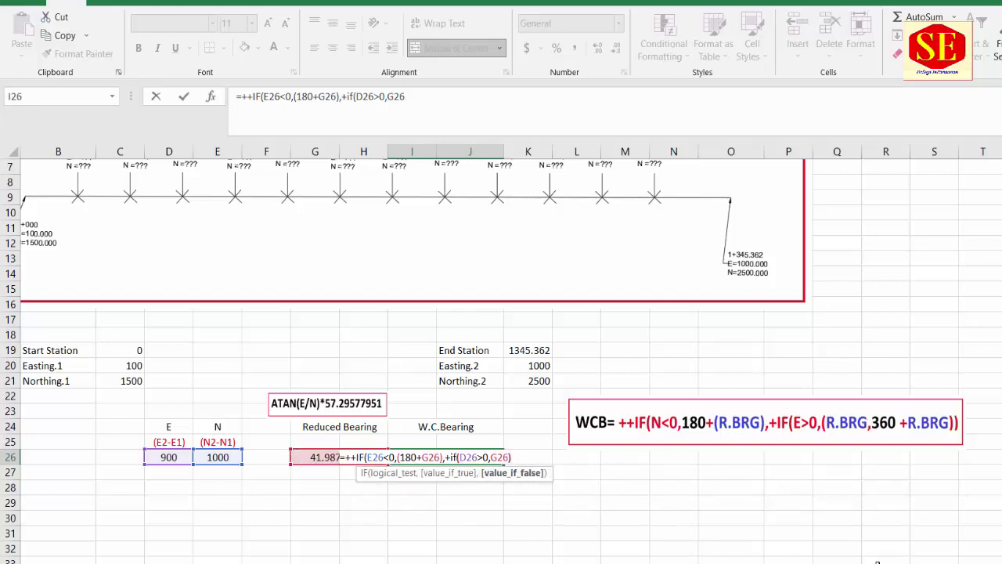
text())
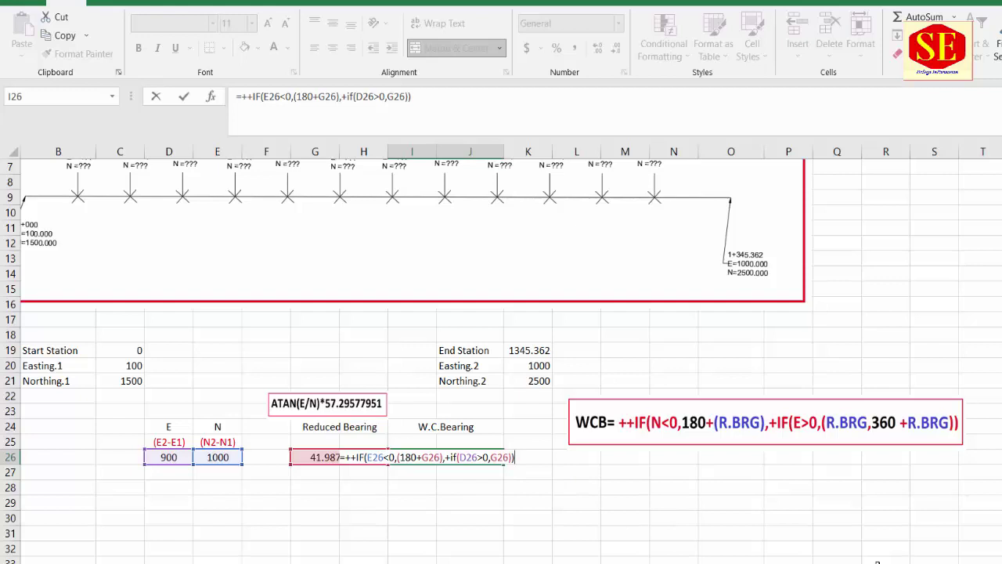
key(Return)
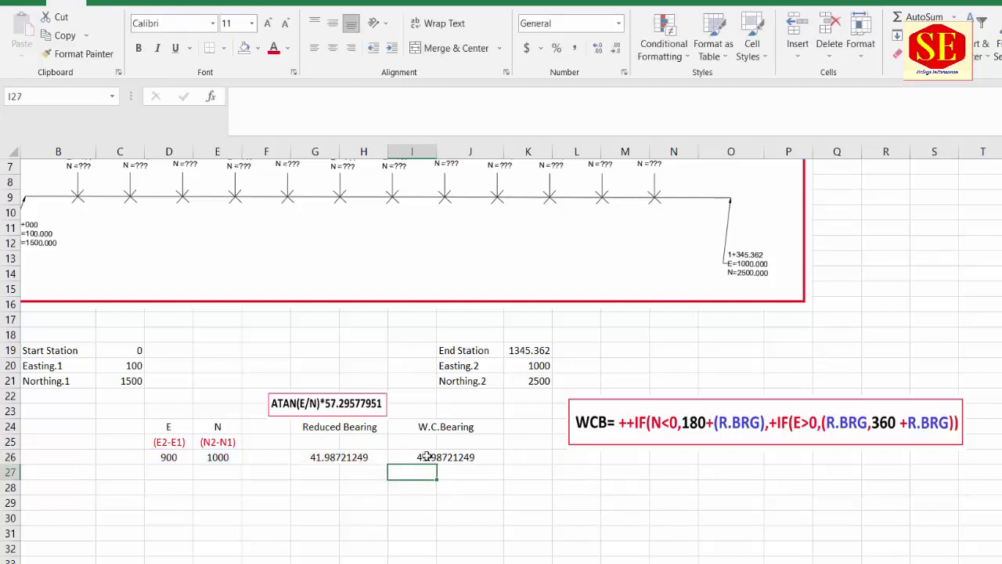
click(425, 457)
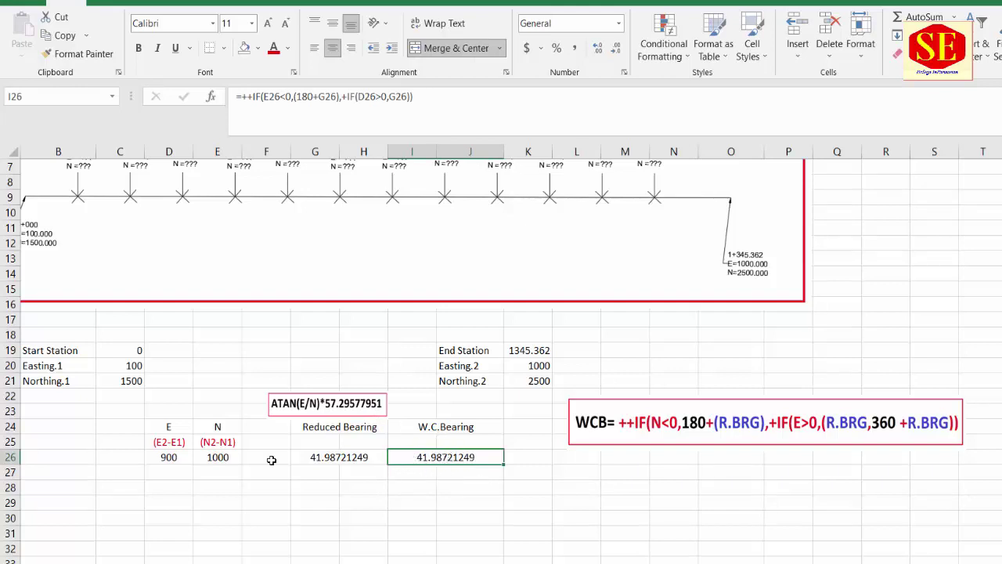
Step: Complete the nested IF to =++IF(E26<0,(180+G26),+IF(D26>0,G26,360+G26)), returning 41.98721249
click(186, 457)
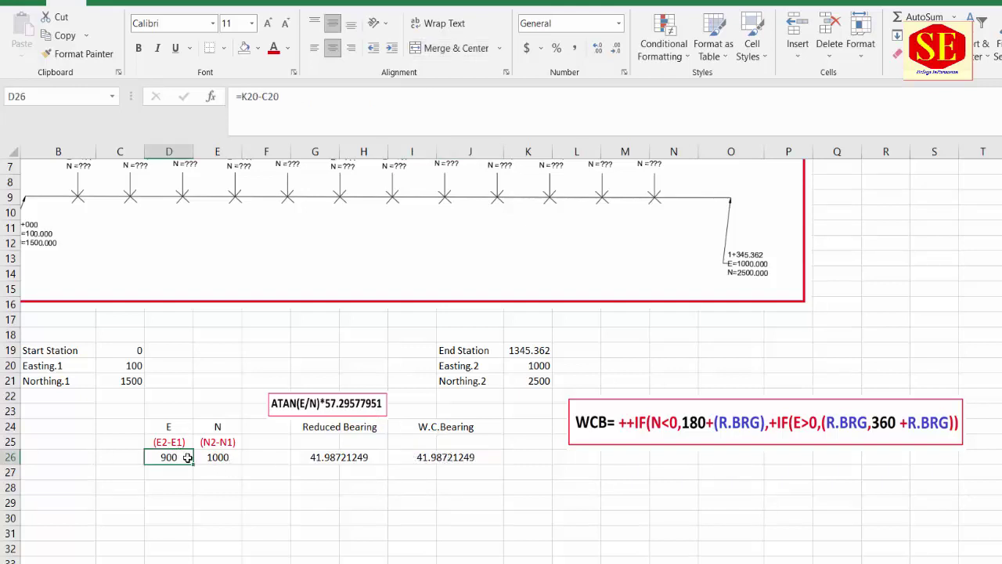
double_click(445, 460)
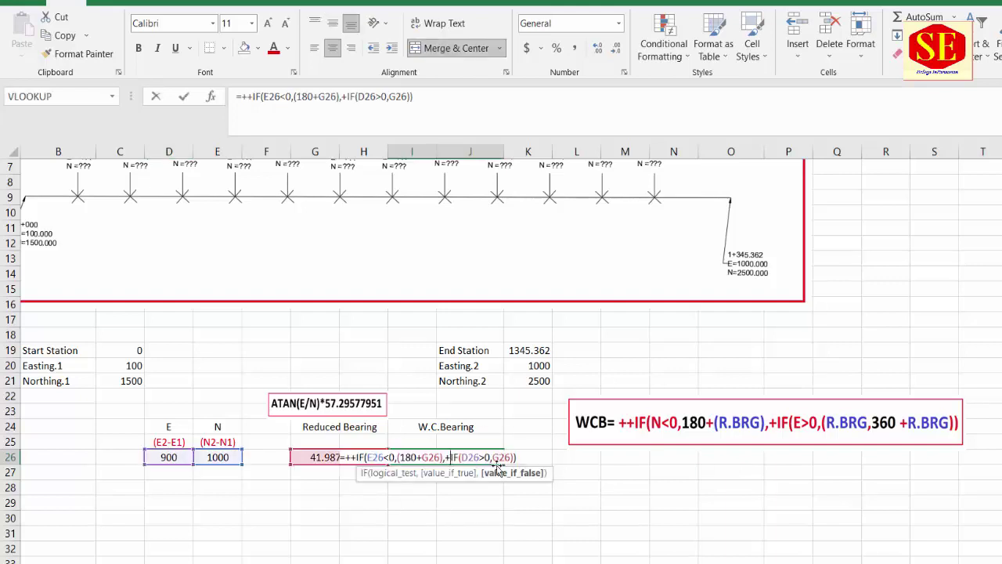
key(BackSpace)
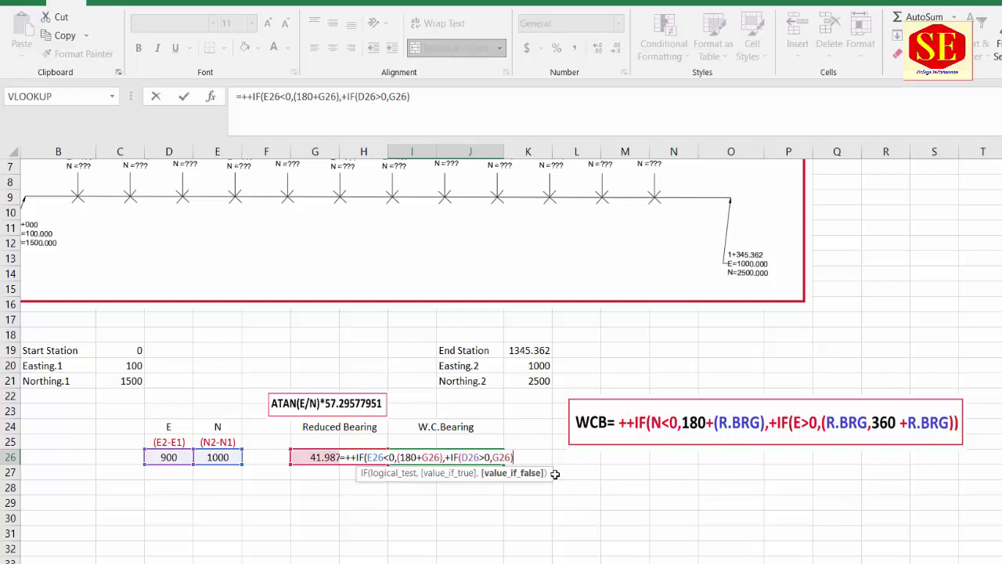
text(,()
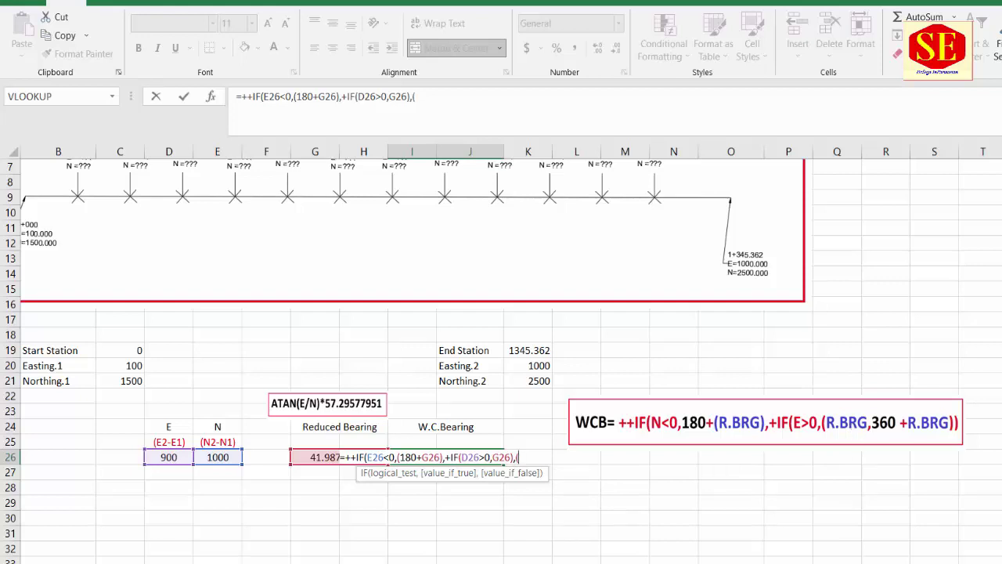
key(BackSpace)
text())
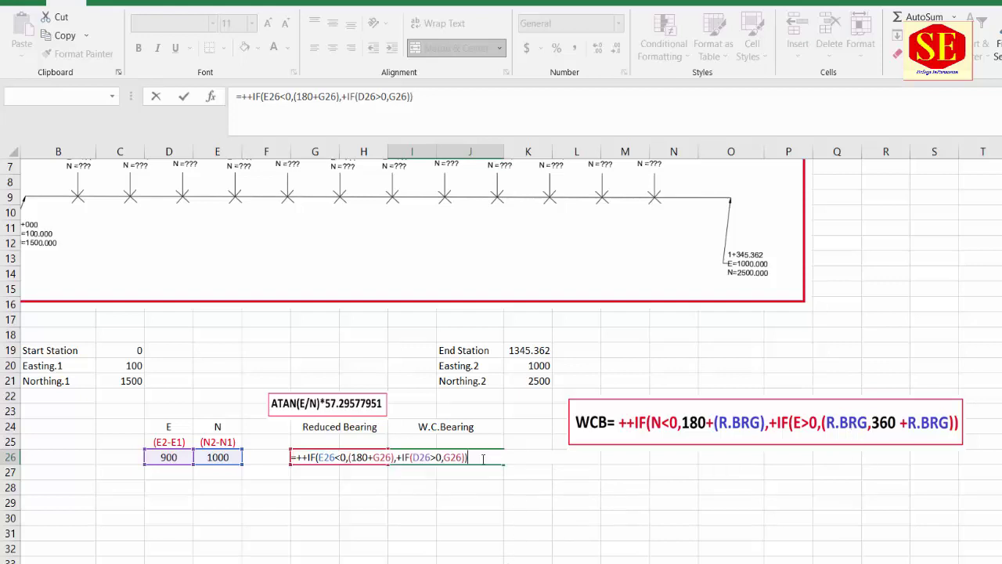
key(BackSpace)
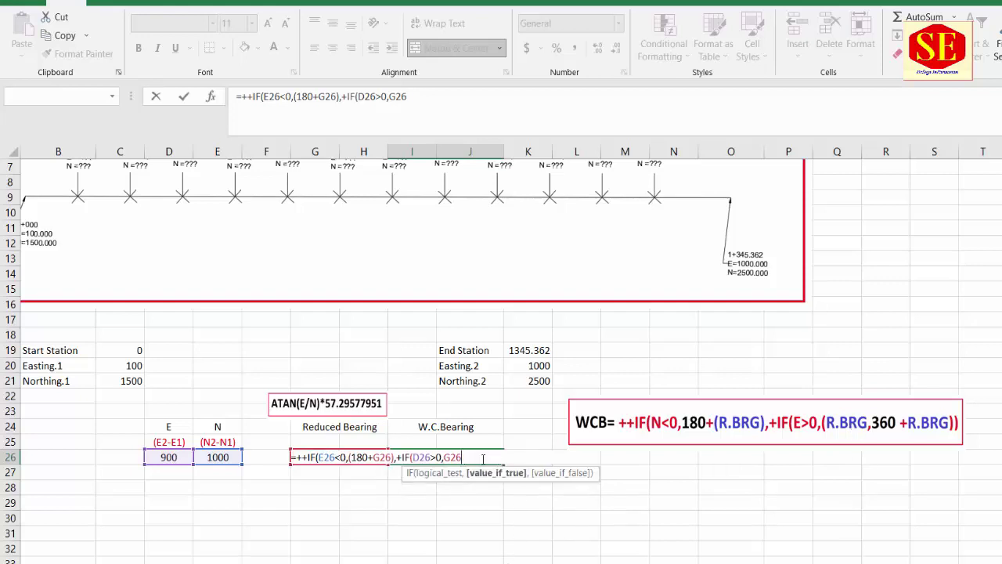
text(,360+)
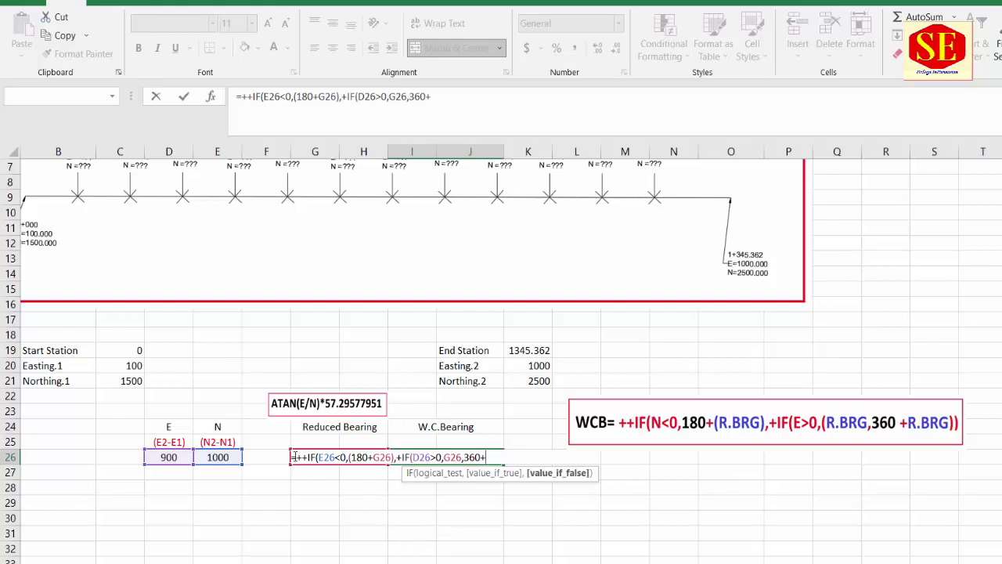
text(g26)
text()))
key(Return)
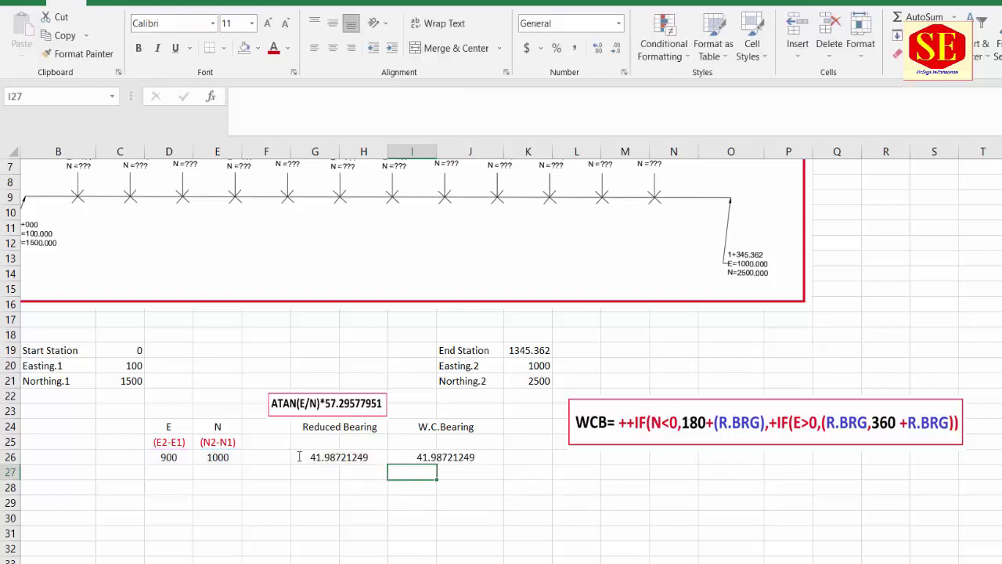
click(431, 456)
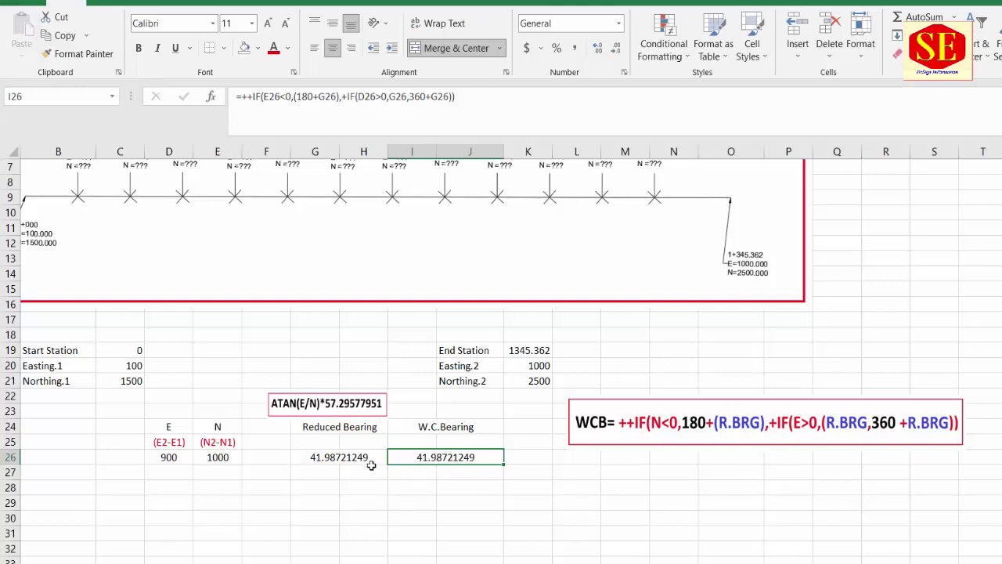
Step: Shrink the WCB formula picture and place it beside the ATAN note in rows 22–23
click(331, 453)
click(438, 462)
scroll(436, 468, up, 2)
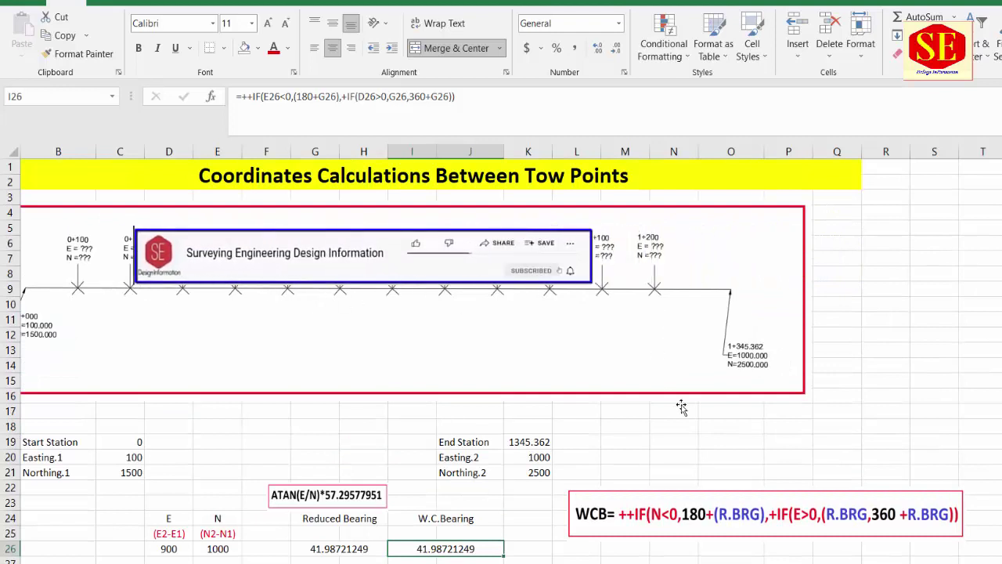
click(646, 517)
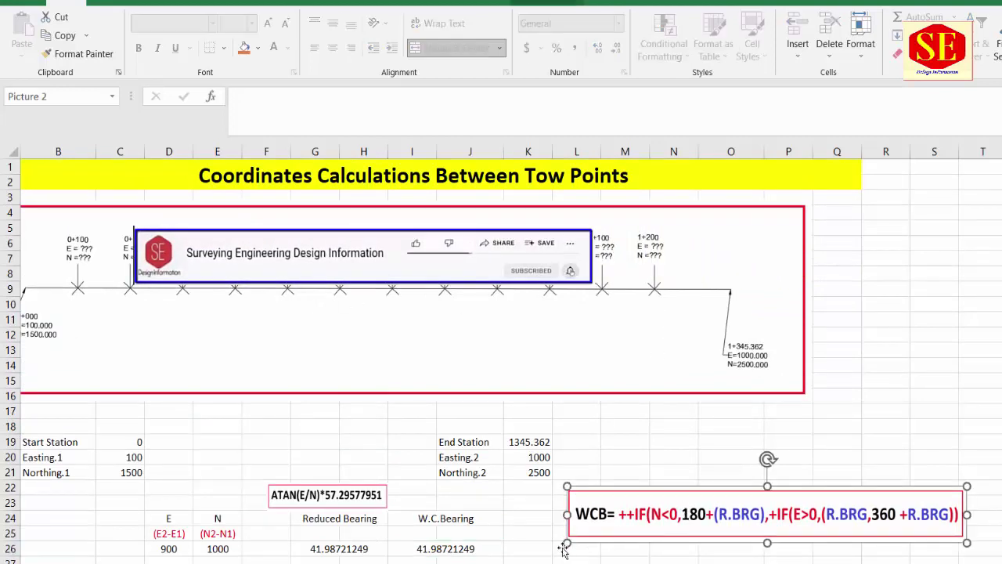
drag(566, 543, 705, 524)
drag(774, 507, 477, 498)
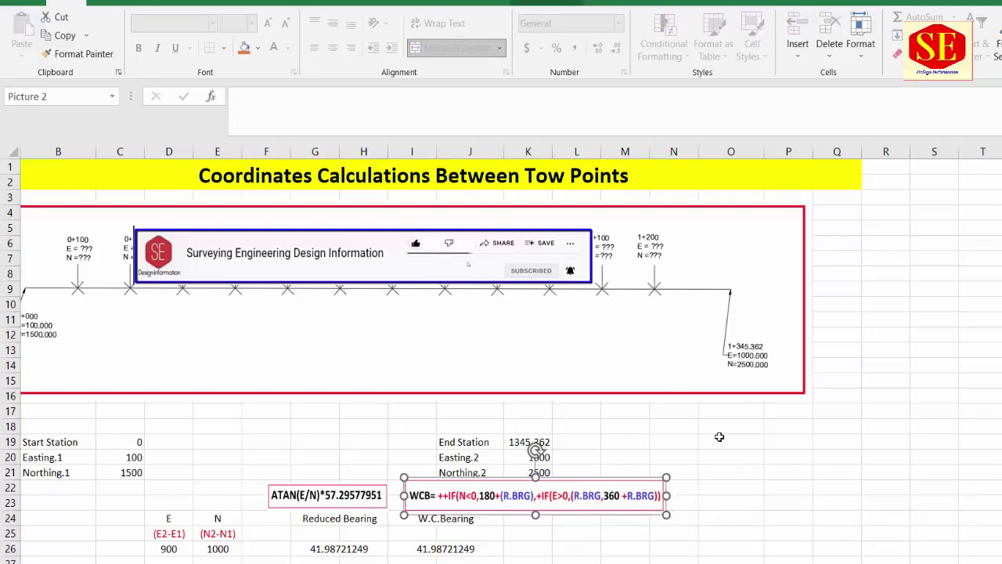
scroll(718, 436, down, 2)
drag(535, 385, 536, 396)
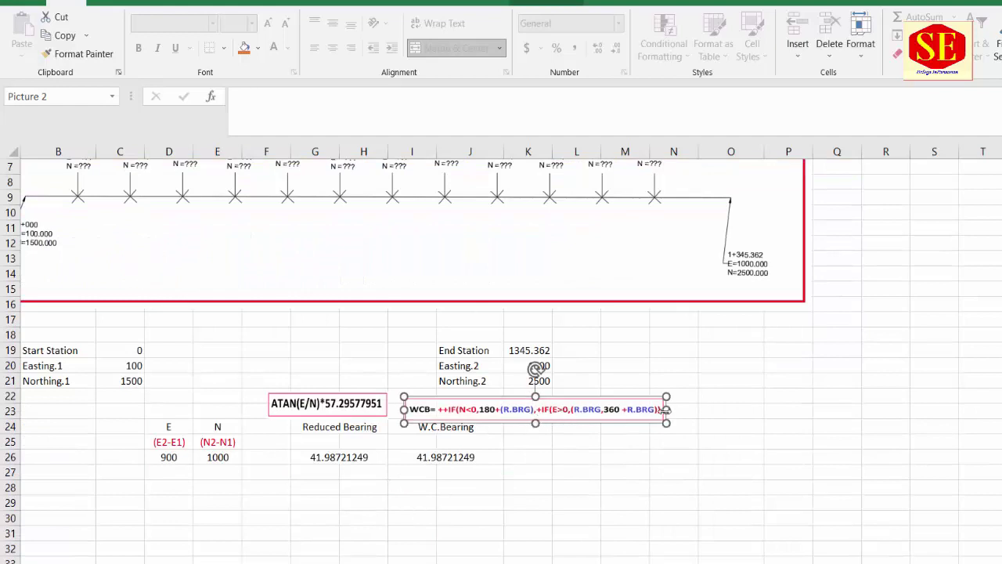
drag(666, 408, 621, 408)
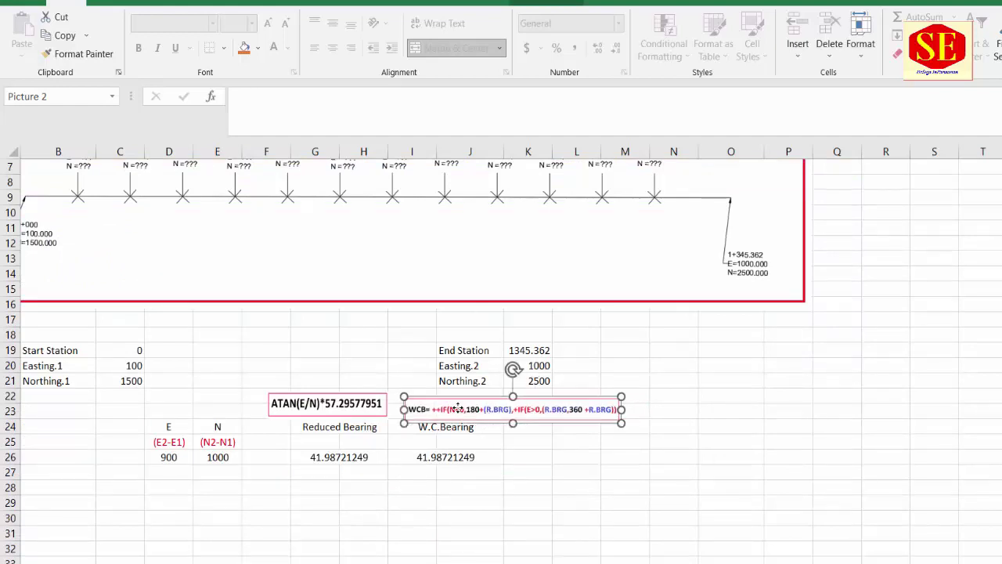
click(476, 500)
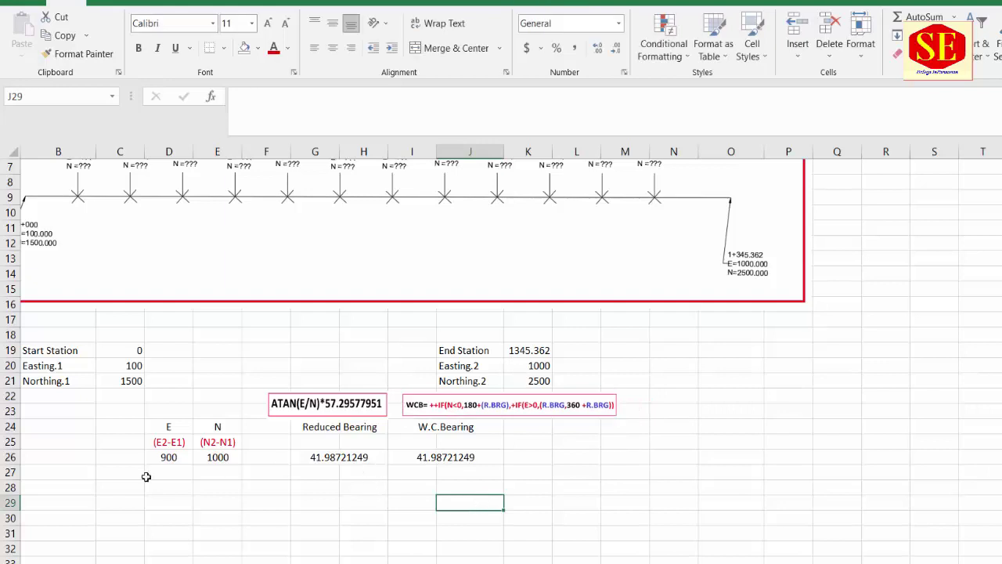
Step: Review D26, E26, G26 and I26 and the end station chainage 1345.362
click(173, 461)
click(219, 458)
click(328, 457)
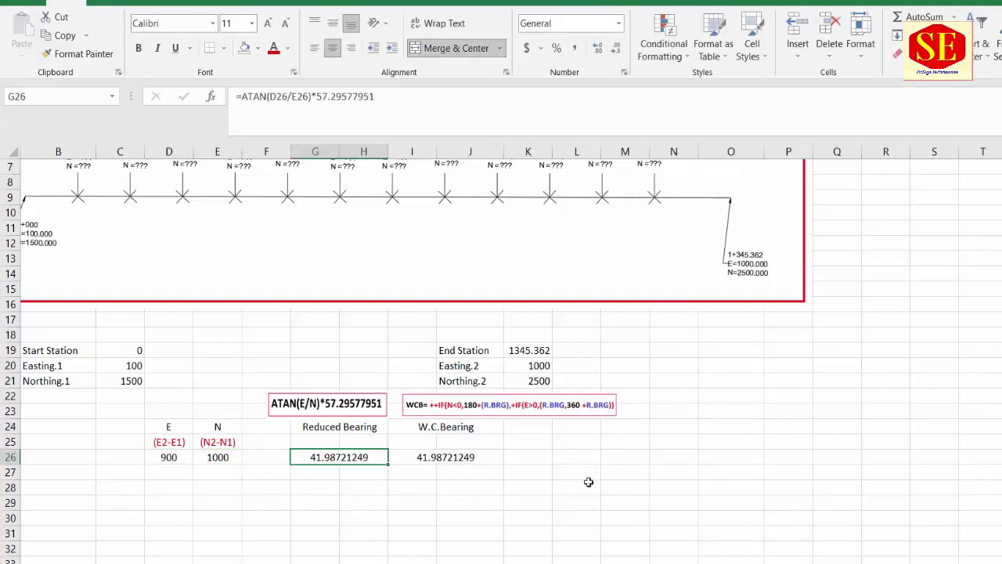
click(446, 456)
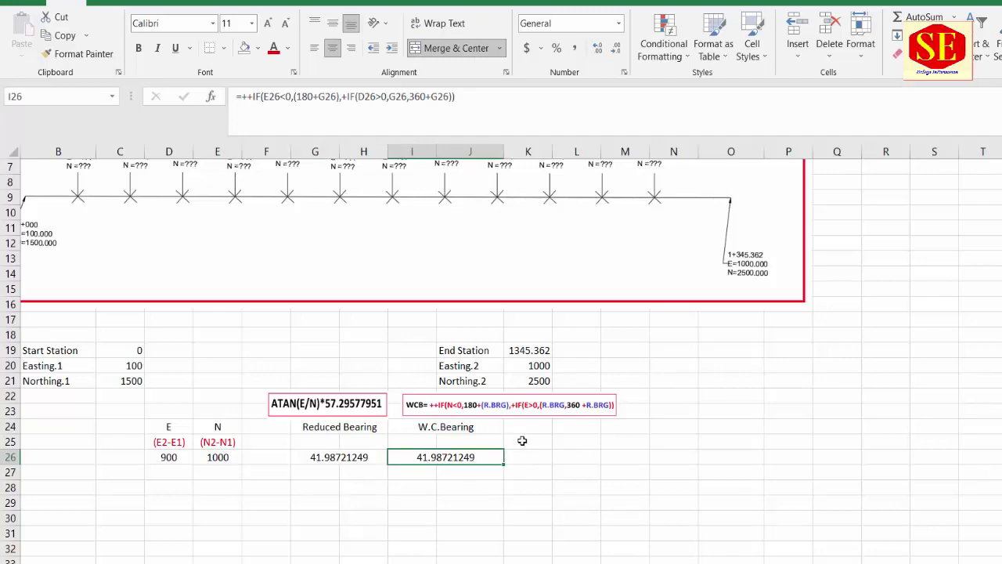
scroll(523, 441, up, 1)
click(519, 397)
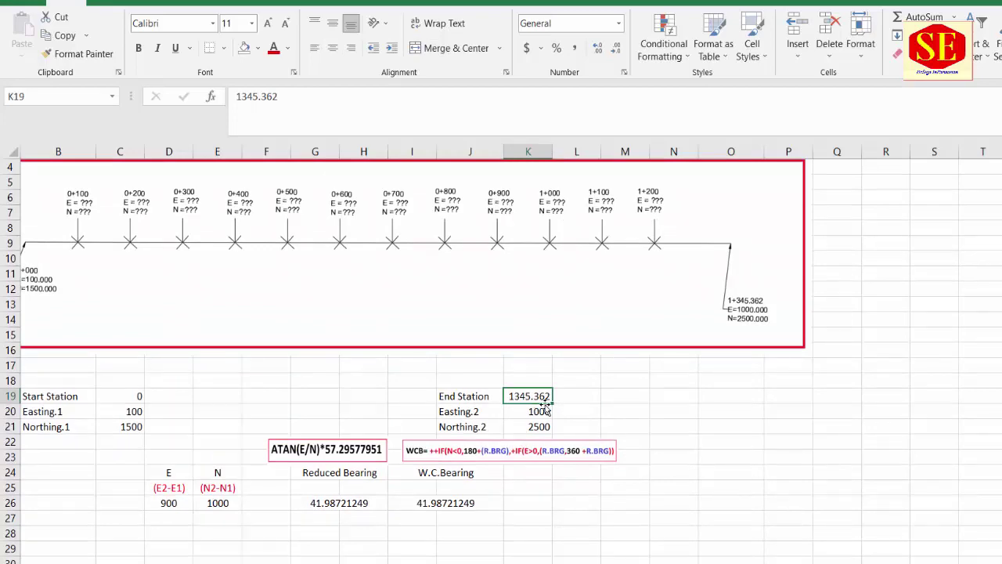
scroll(584, 394, down, 1)
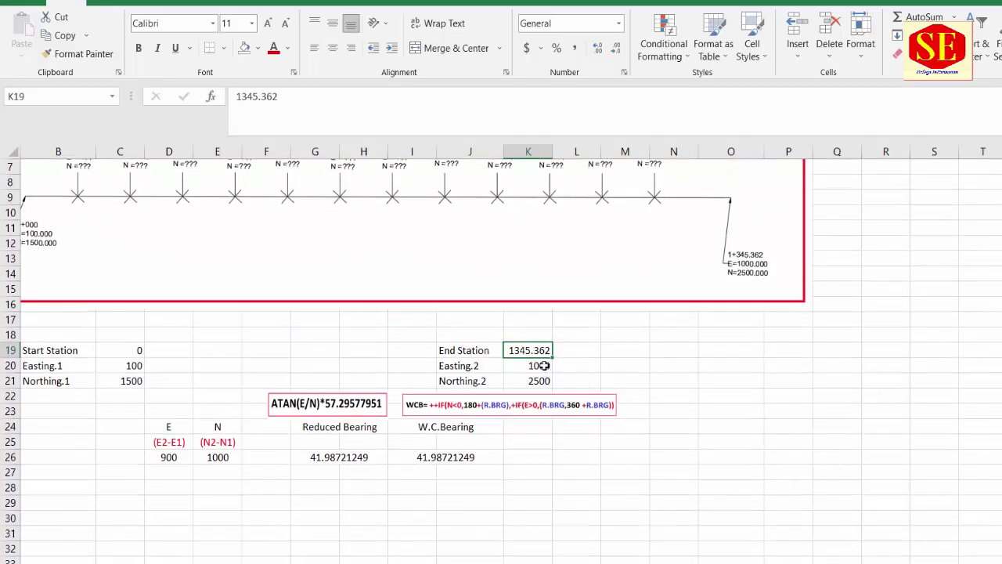
Step: Label D29 'Distace' and enter =SQRT(D26^2+E26^2) in E29, giving 1345.362
click(188, 503)
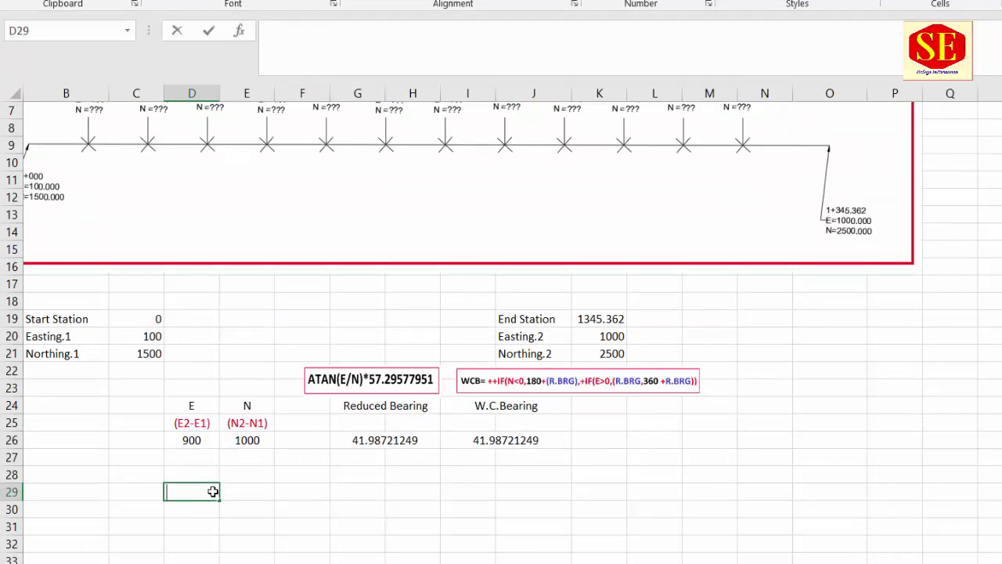
text(Distace)
click(245, 491)
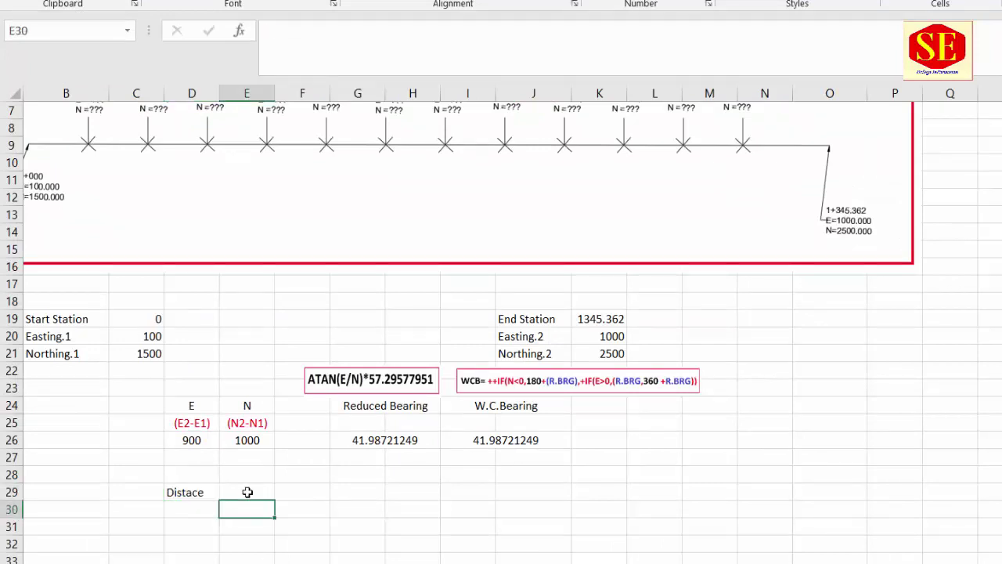
text(=)
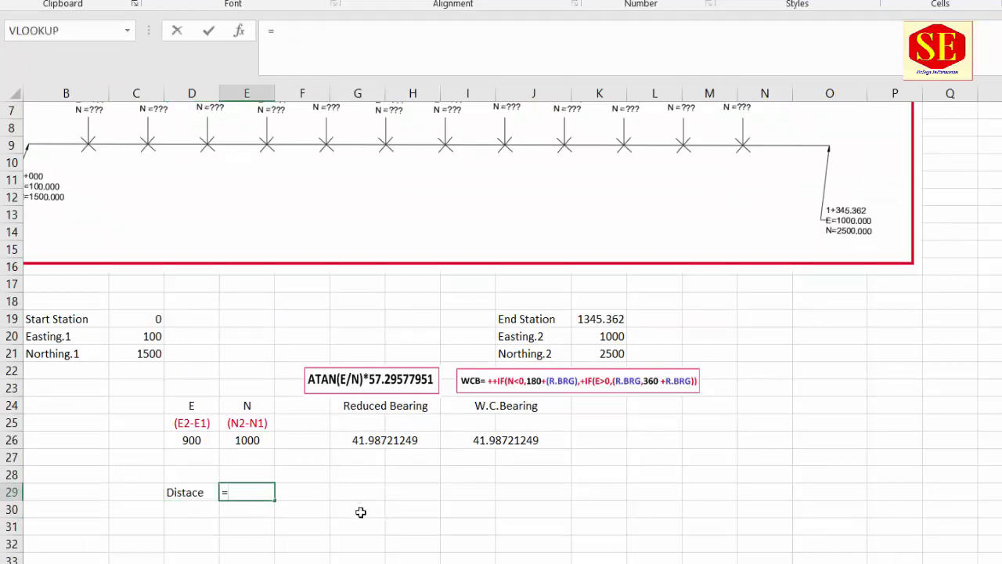
text(sqrt)
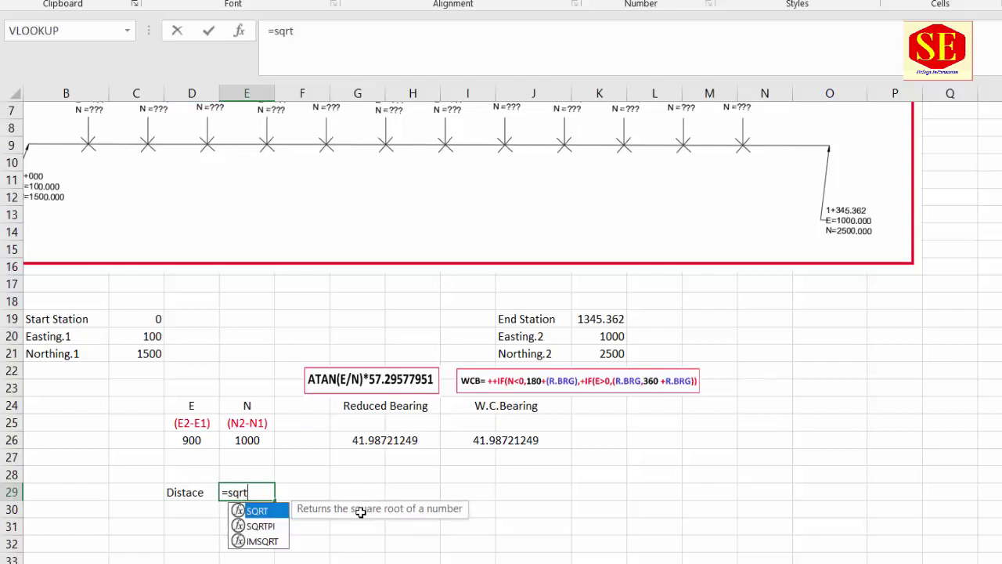
double_click(258, 511)
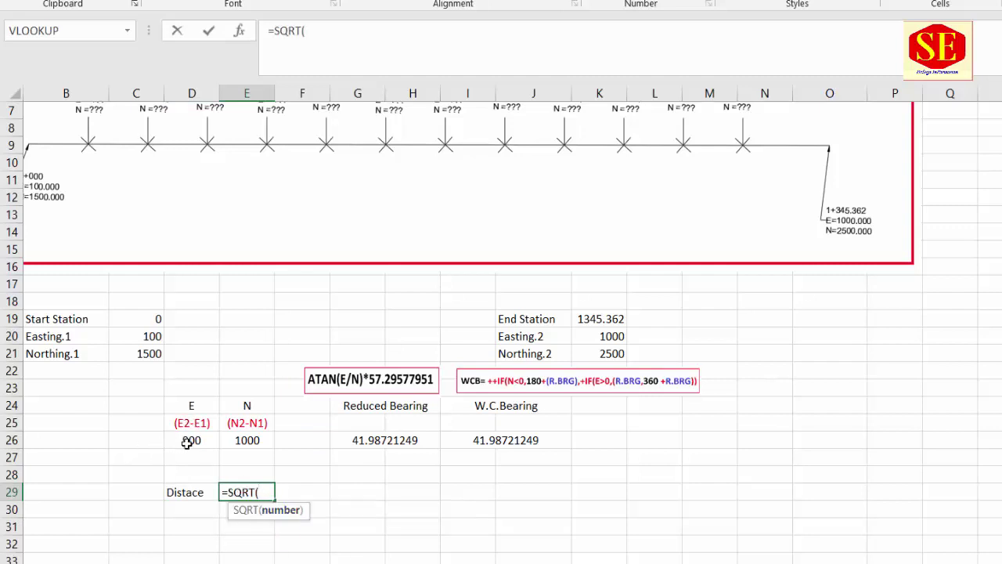
click(190, 441)
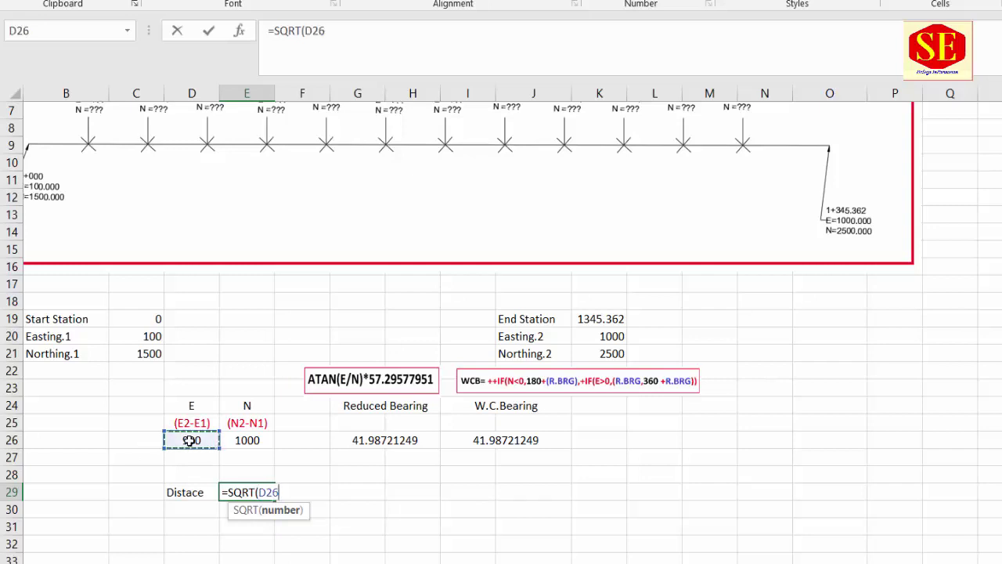
text(^2+)
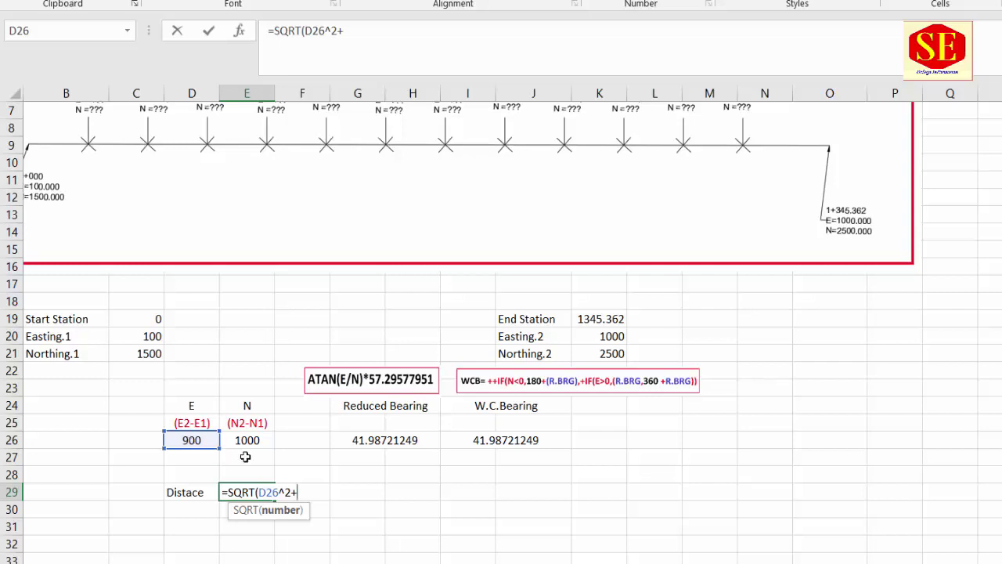
click(247, 441)
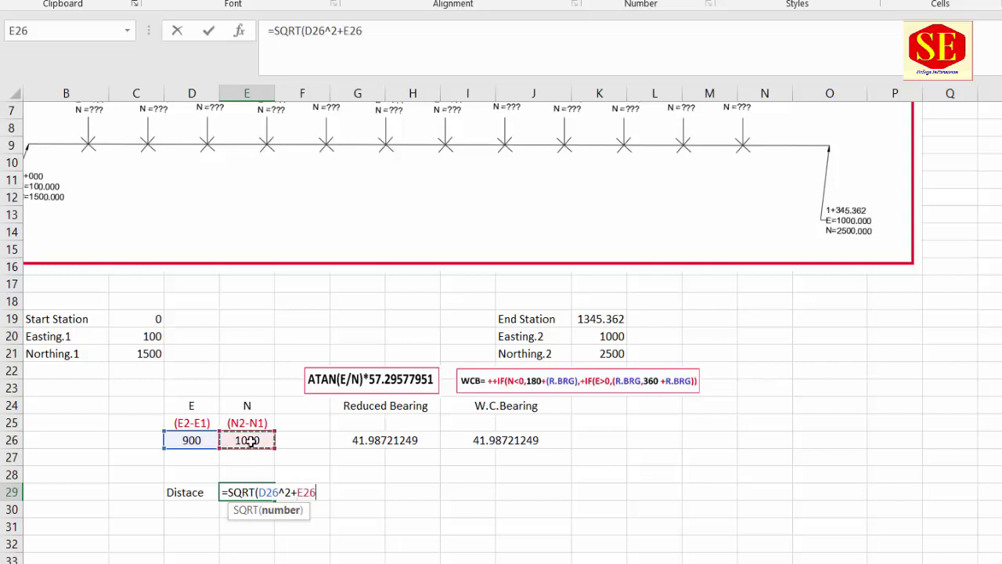
text(^)
text(2))
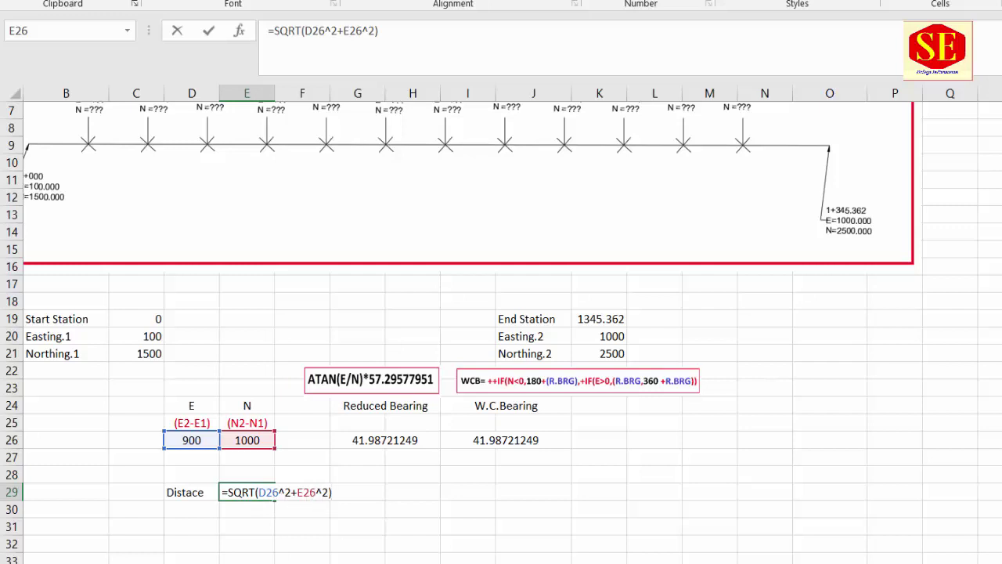
key(Return)
click(258, 490)
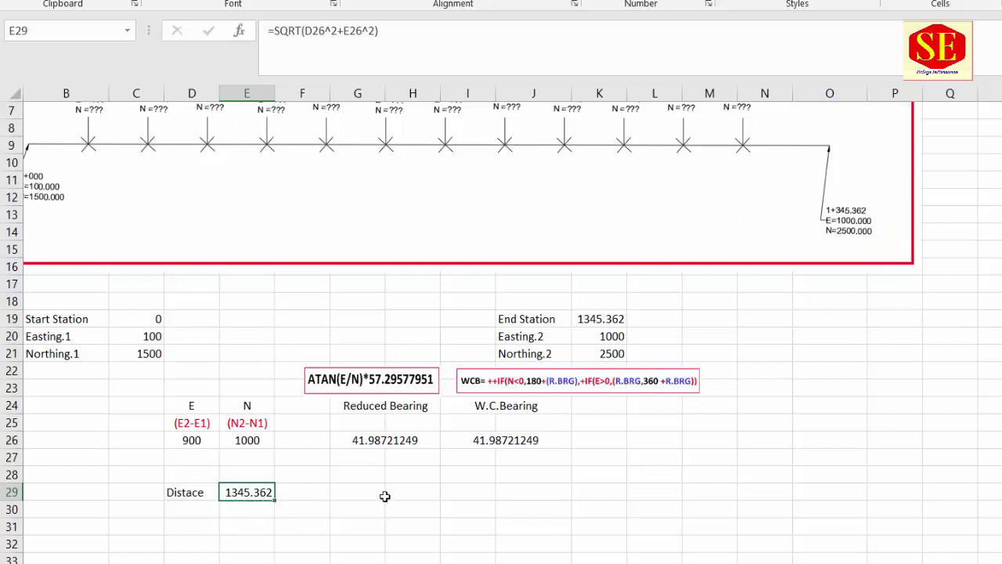
click(184, 453)
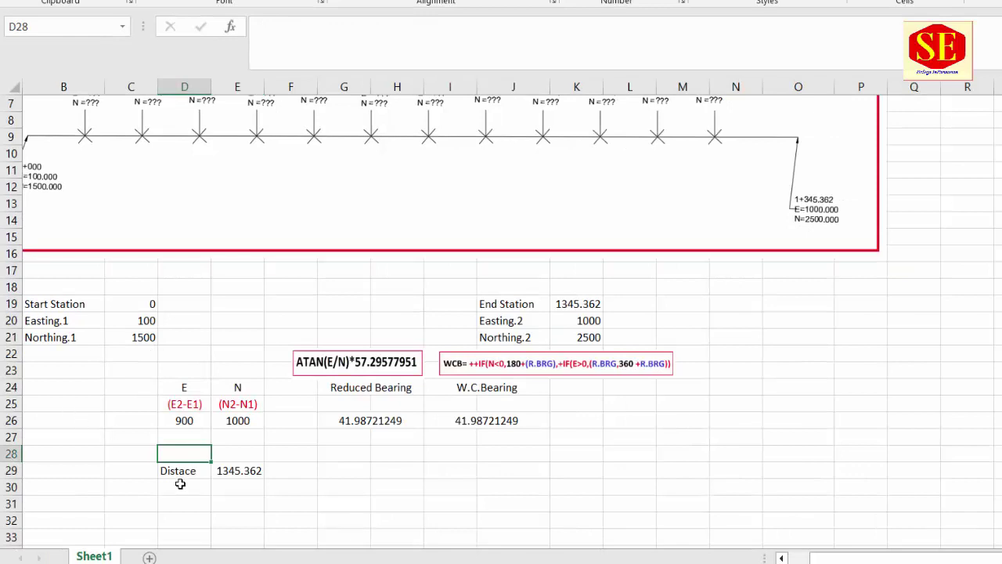
click(180, 484)
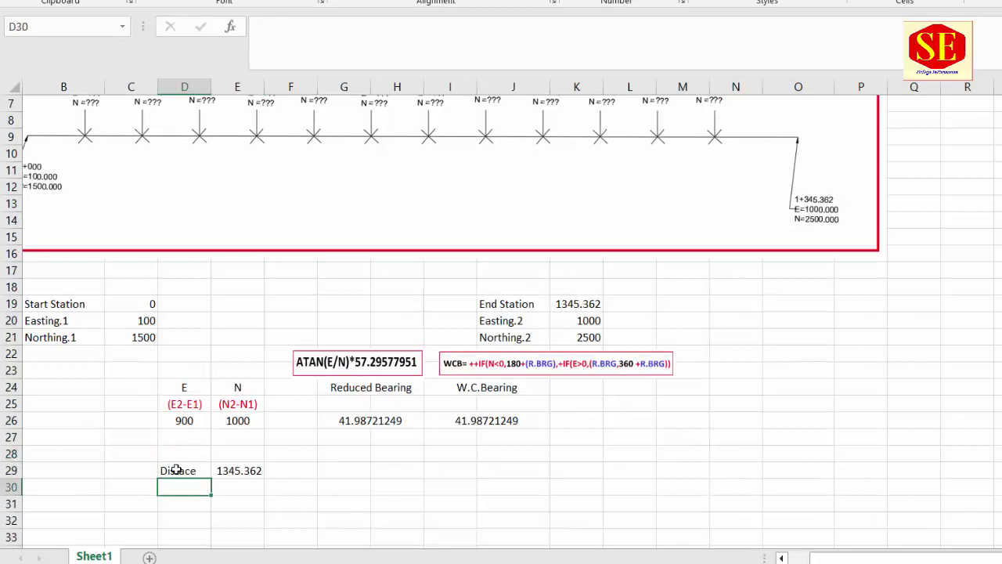
drag(185, 471, 226, 470)
right_click(193, 470)
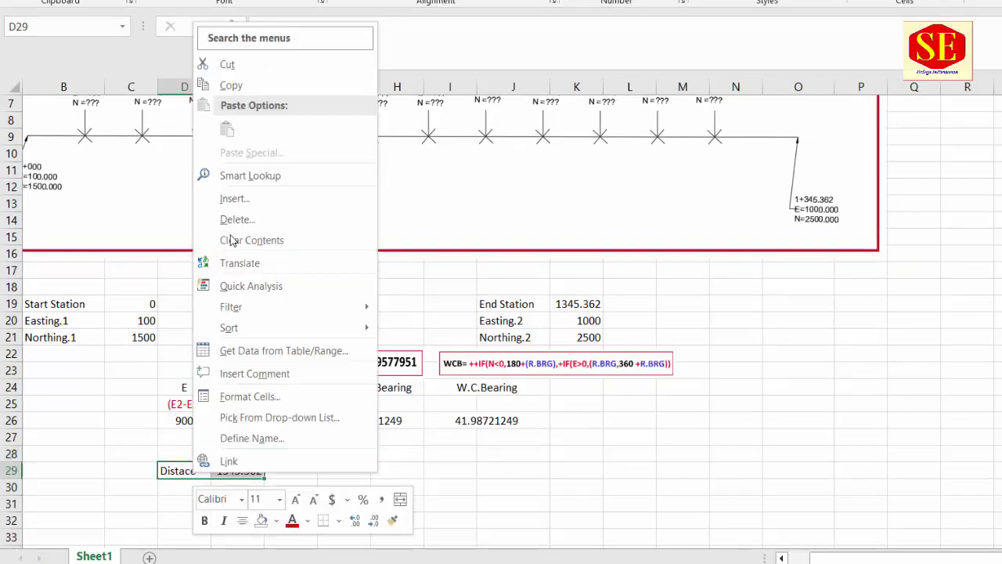
click(259, 62)
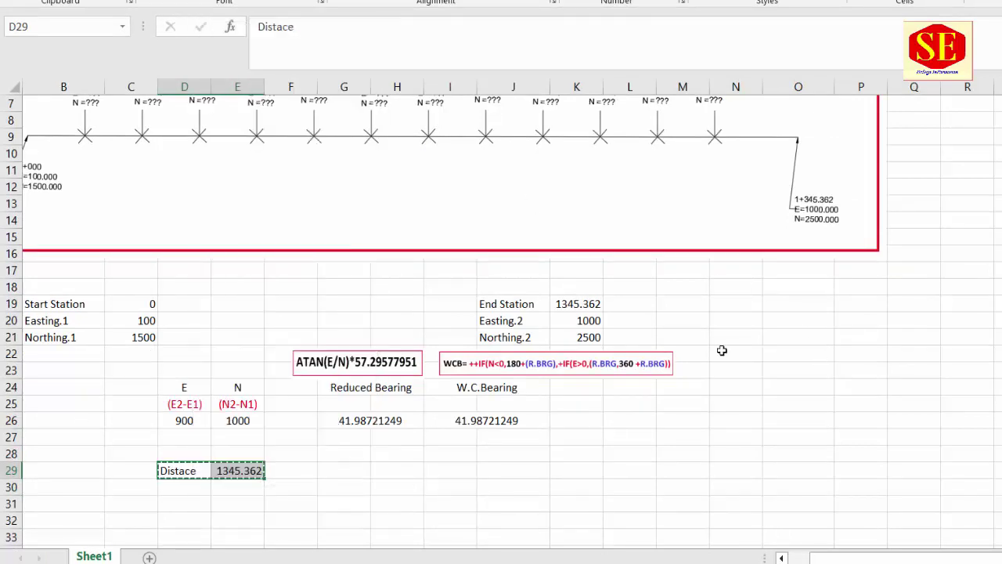
click(624, 392)
right_click(623, 393)
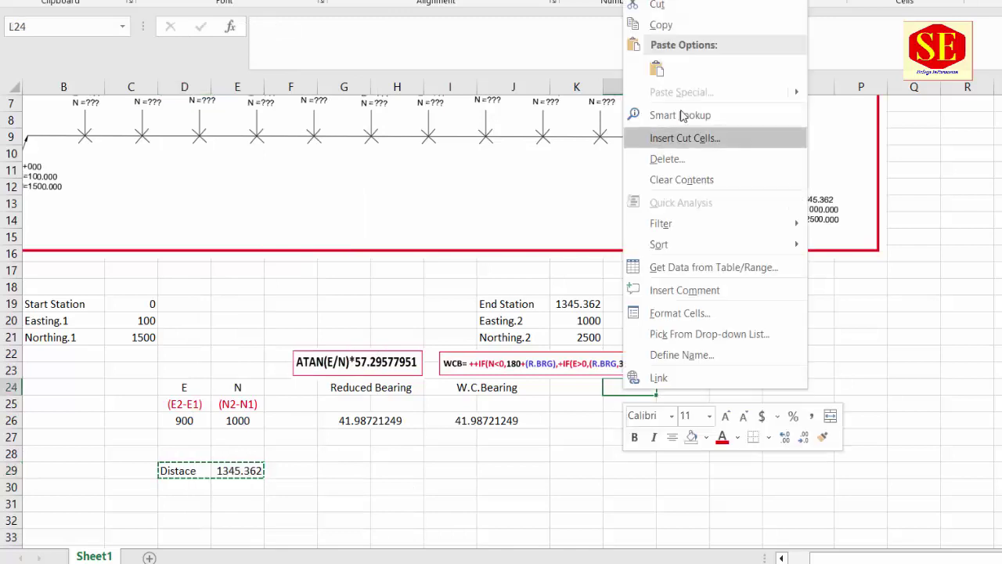
click(650, 70)
scroll(885, 350, down, 1)
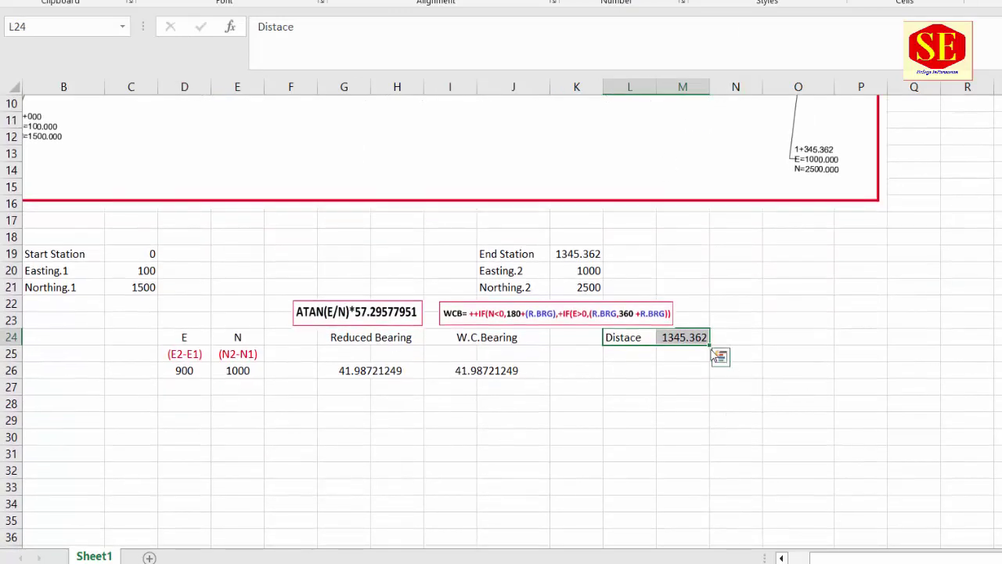
scroll(313, 356, down, 1)
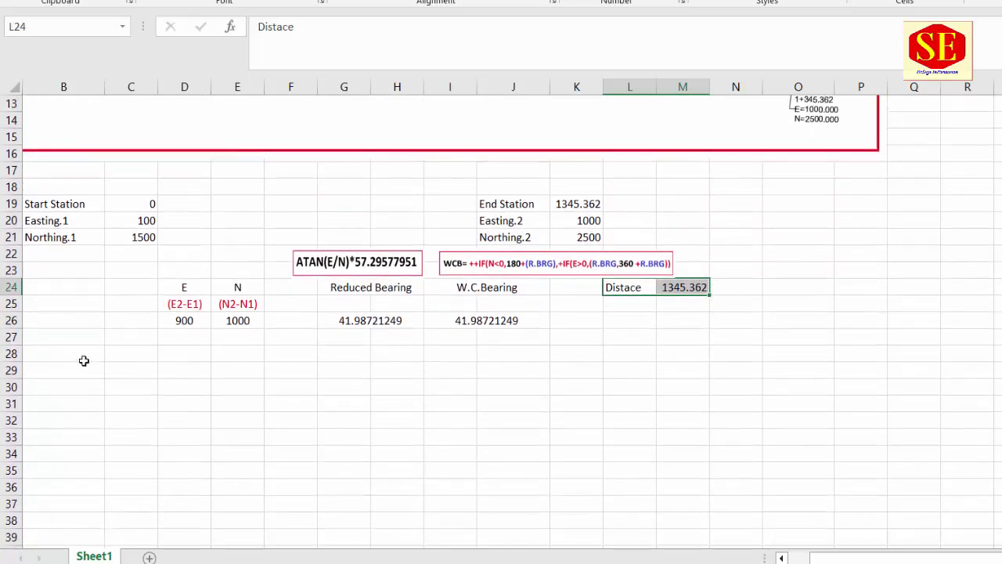
scroll(83, 358, up, 4)
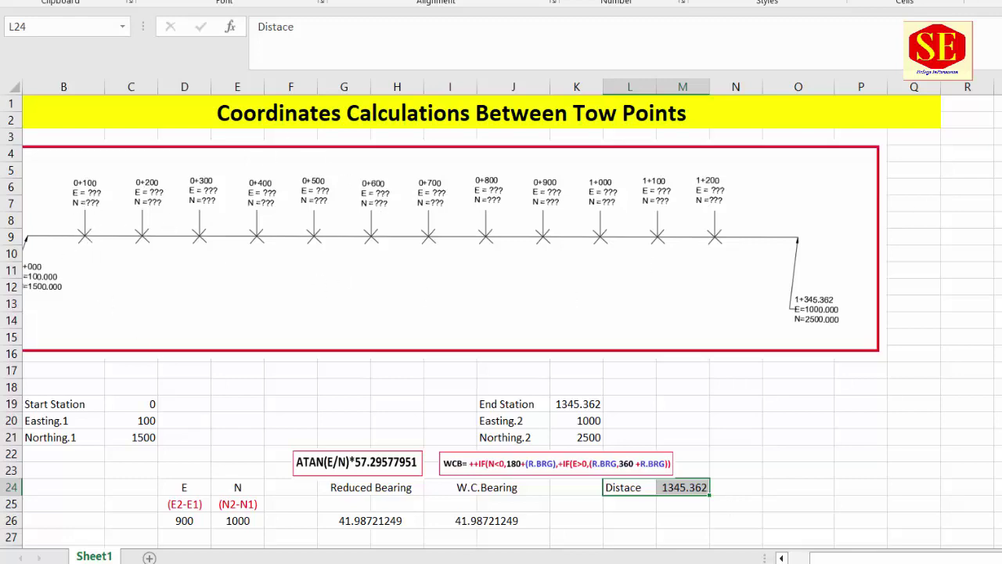
scroll(872, 296, down, 2)
scroll(517, 446, down, 1)
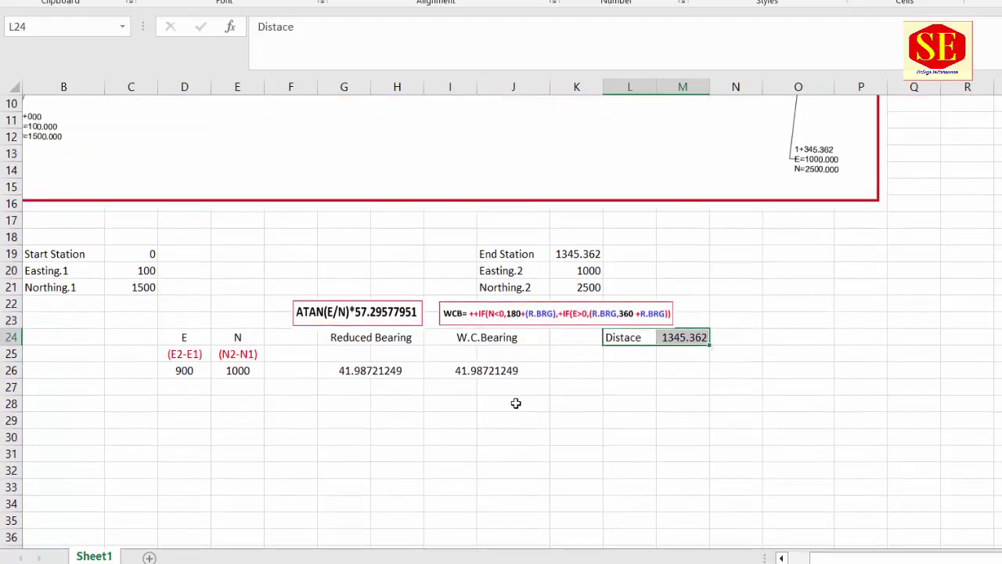
scroll(295, 403, down, 1)
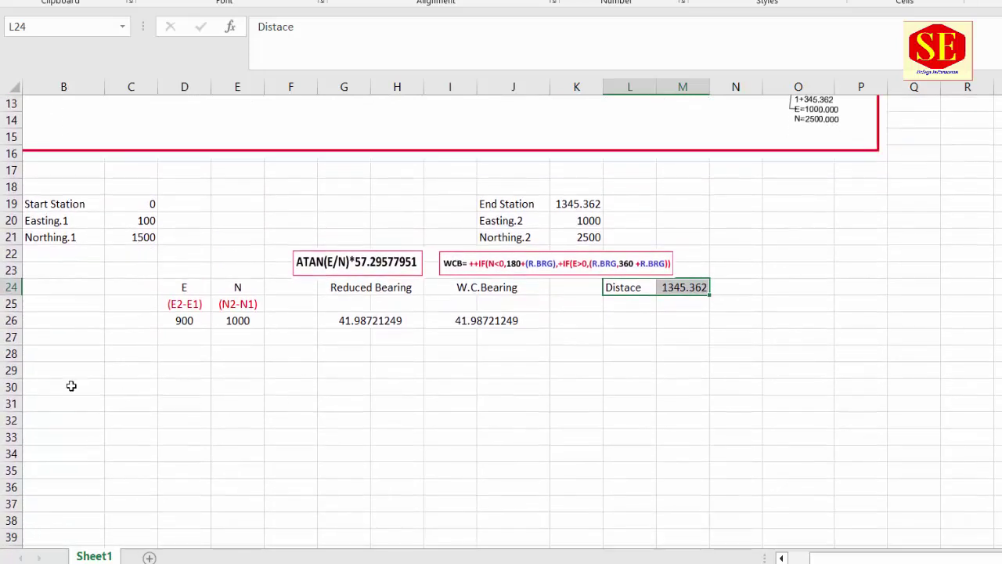
Step: Add the table headings Station and Distance in B29 and C29
click(81, 371)
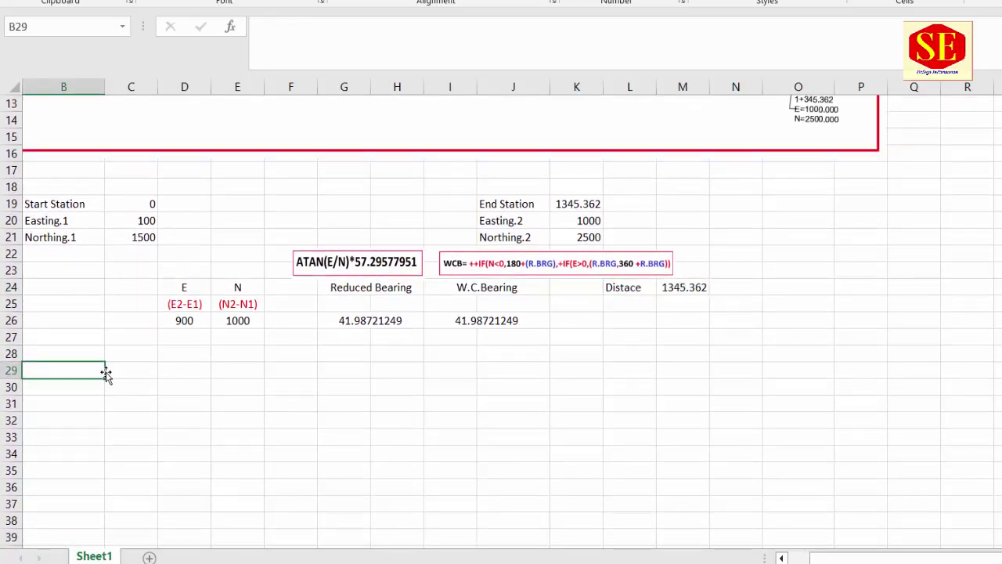
text(Stat)
text(ion)
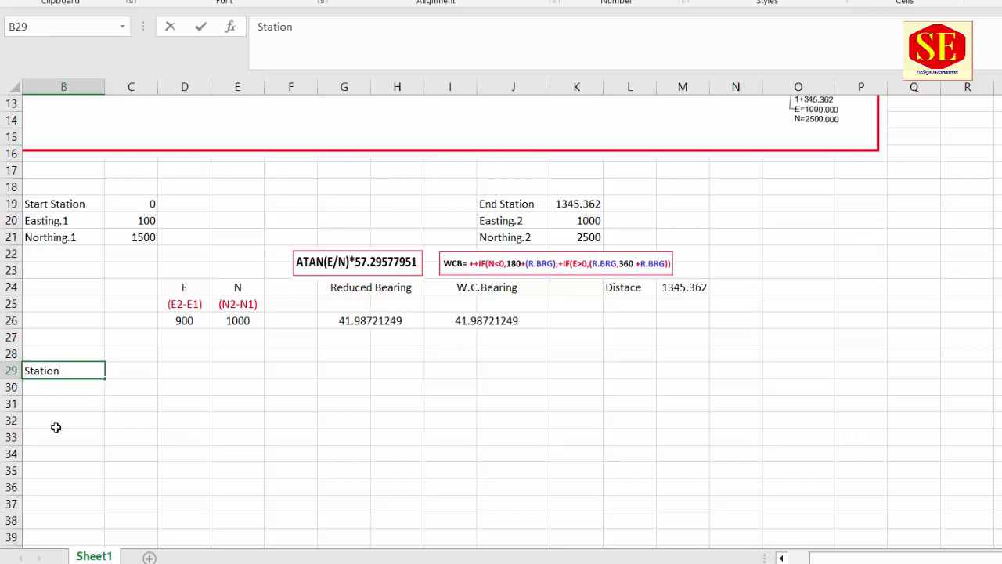
click(125, 380)
text(Distance)
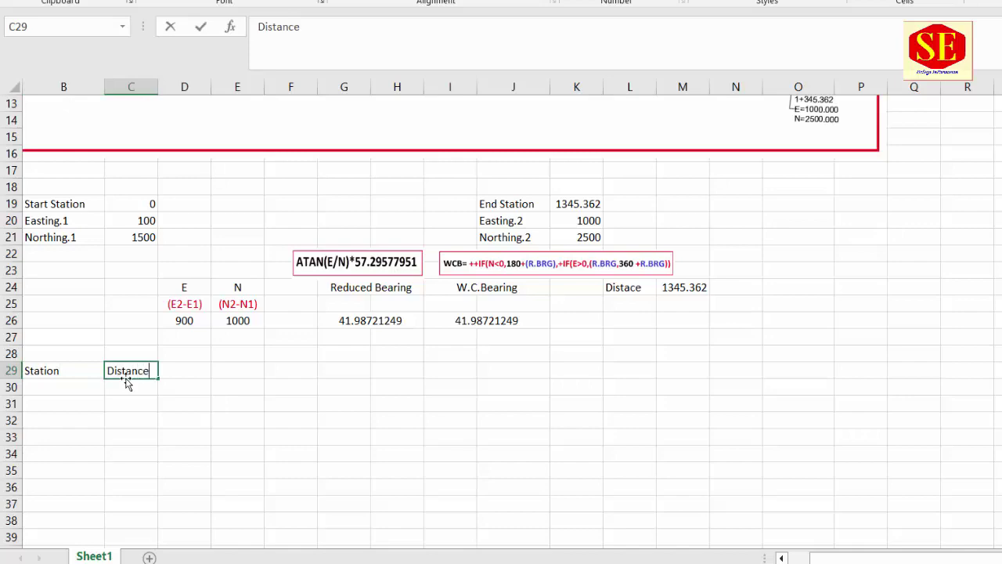
click(223, 387)
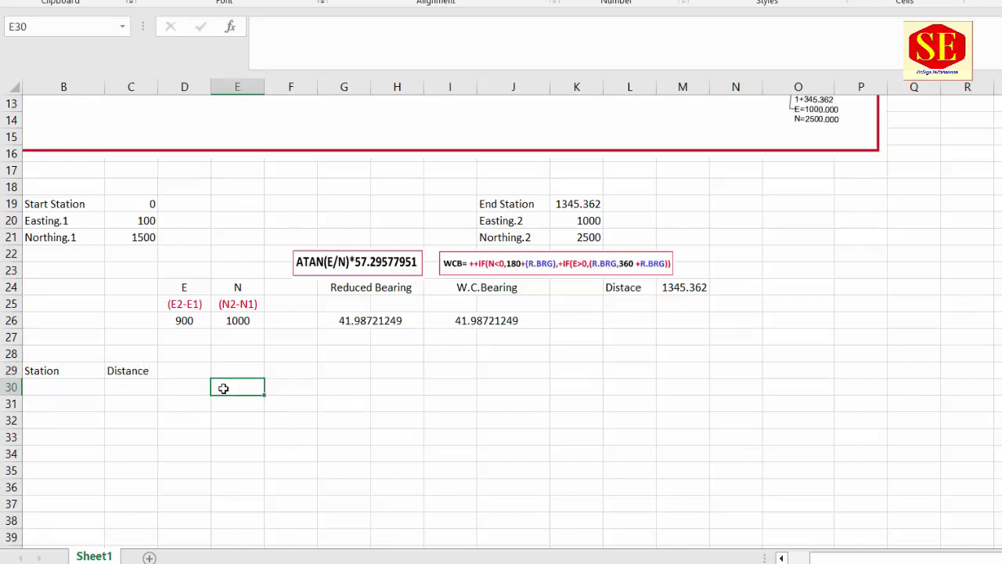
Step: Enter the first stations 0, 100, 200 and 300 under Station
click(49, 384)
scroll(356, 446, up, 3)
scroll(355, 446, up, 1)
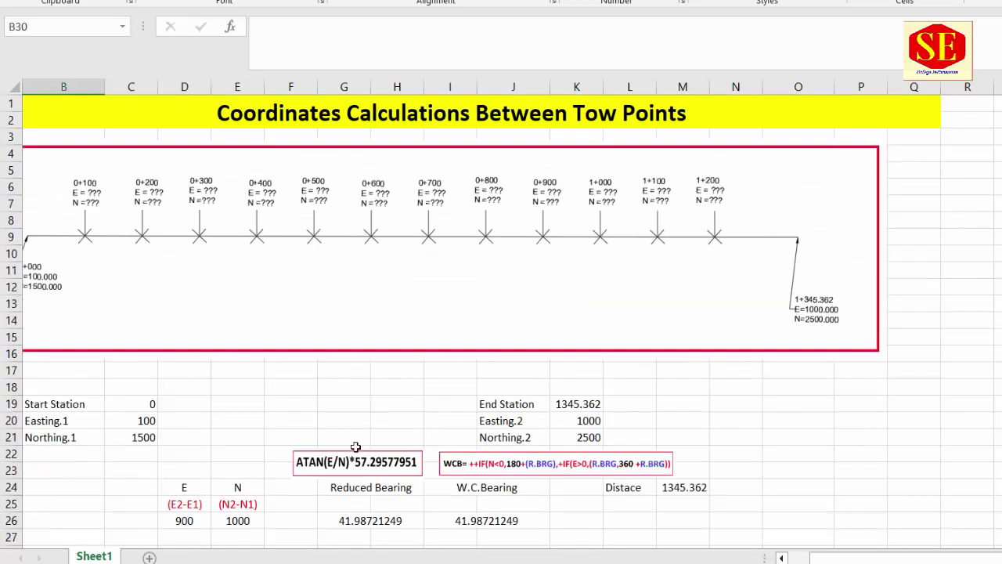
scroll(355, 446, down, 1)
text(0)
key(Return)
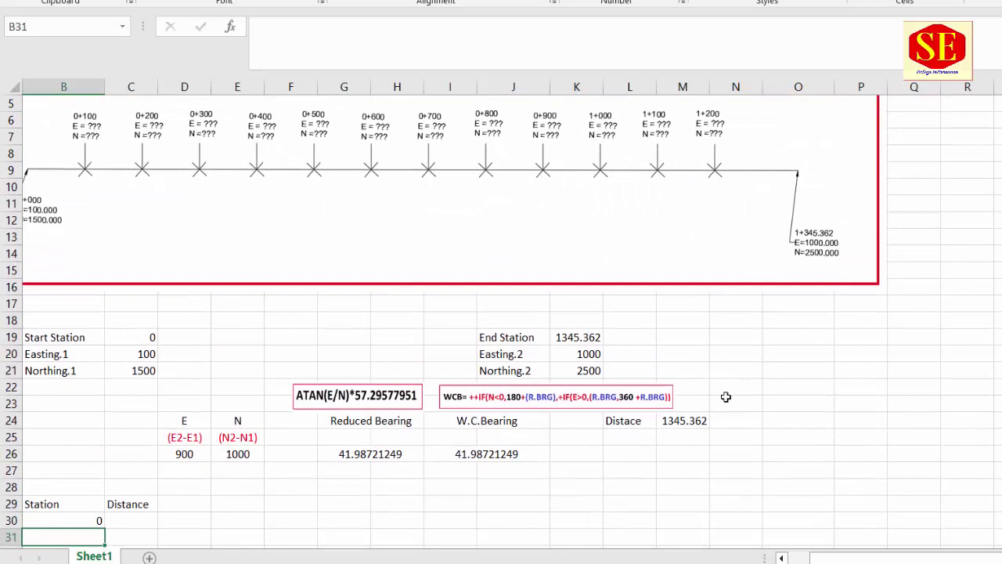
scroll(726, 397, down, 2)
text(100)
key(Return)
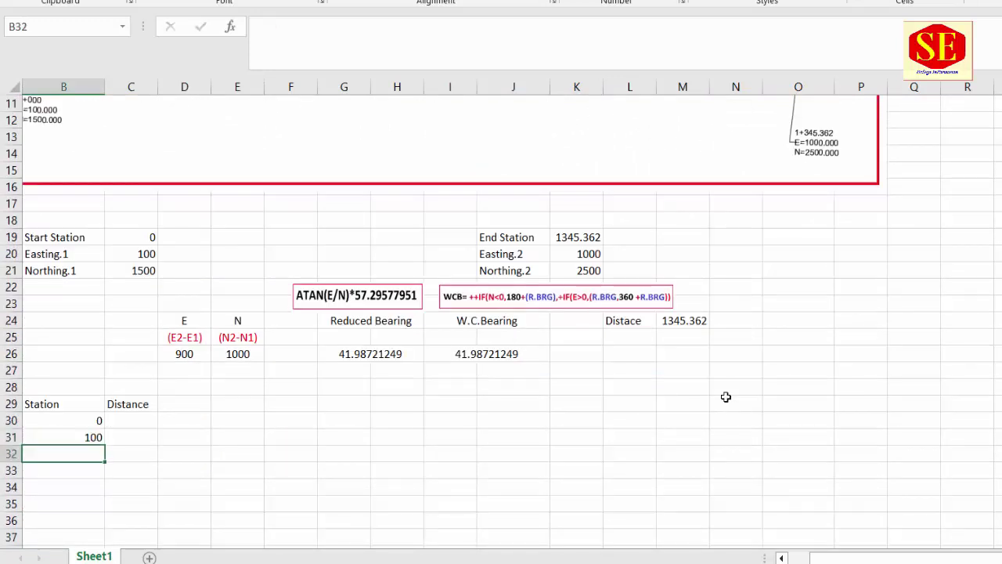
text(200)
key(Return)
text(300)
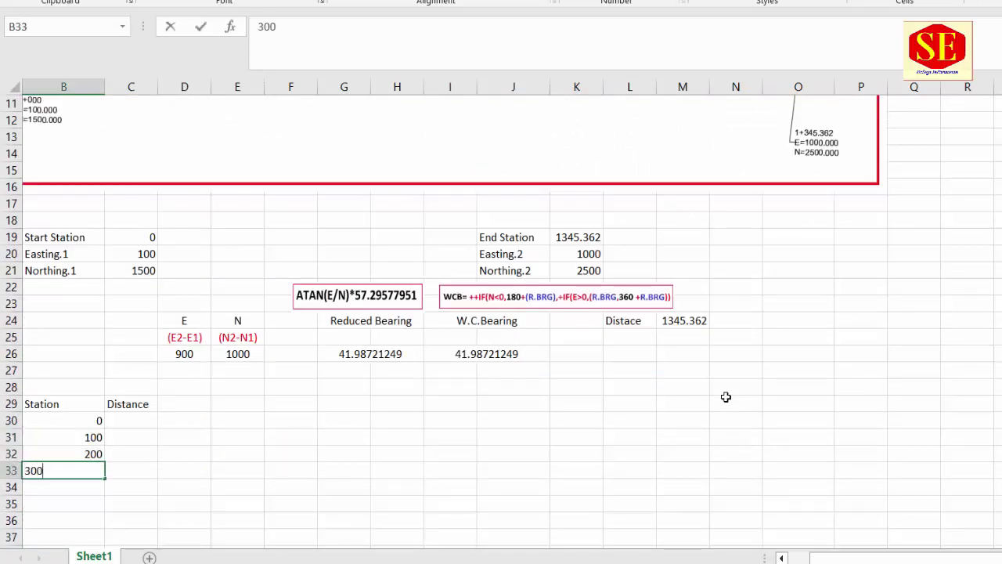
key(Return)
scroll(620, 364, down, 2)
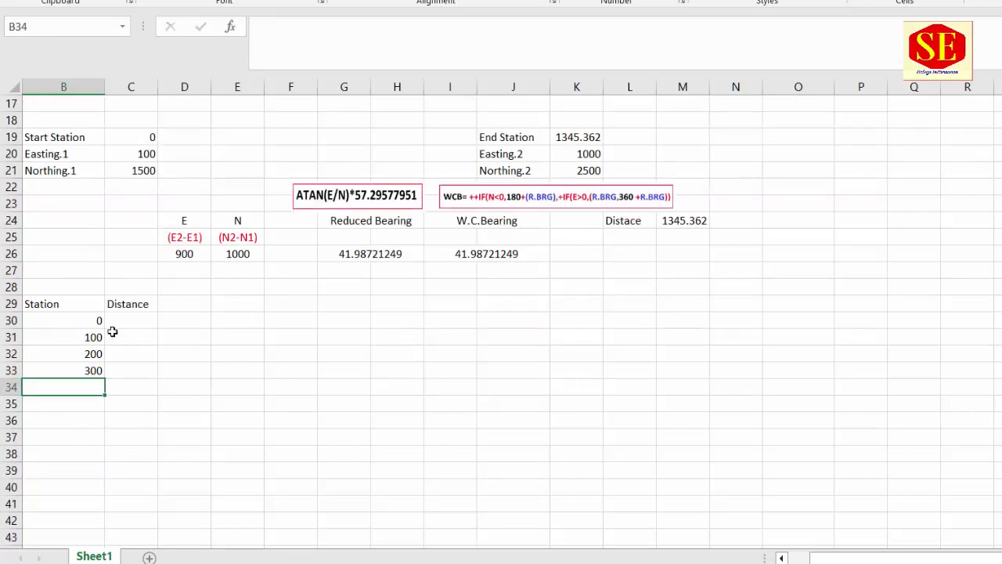
Step: AutoFill the station series in steps of 100 down to 1300
click(94, 356)
mouse_move(94, 356)
mouse_down()
mouse_move(104, 503)
mouse_move(103, 489)
mouse_up()
click(81, 504)
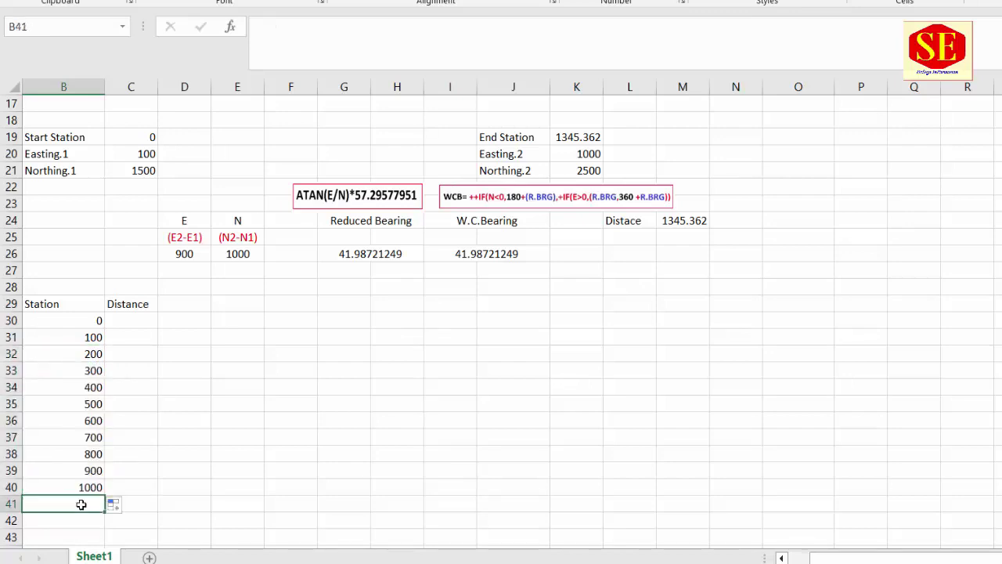
scroll(94, 439, down, 1)
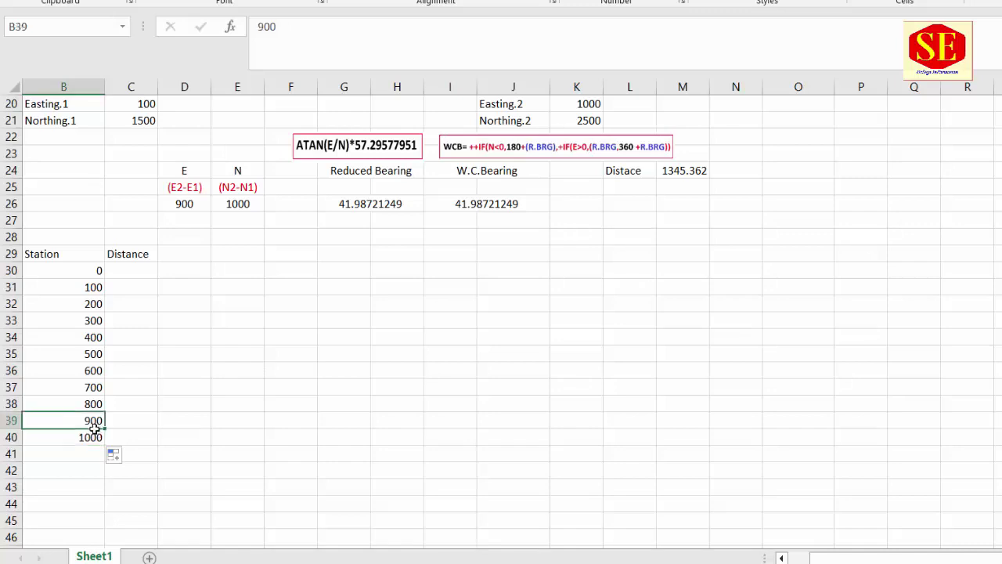
drag(90, 420, 104, 493)
click(94, 503)
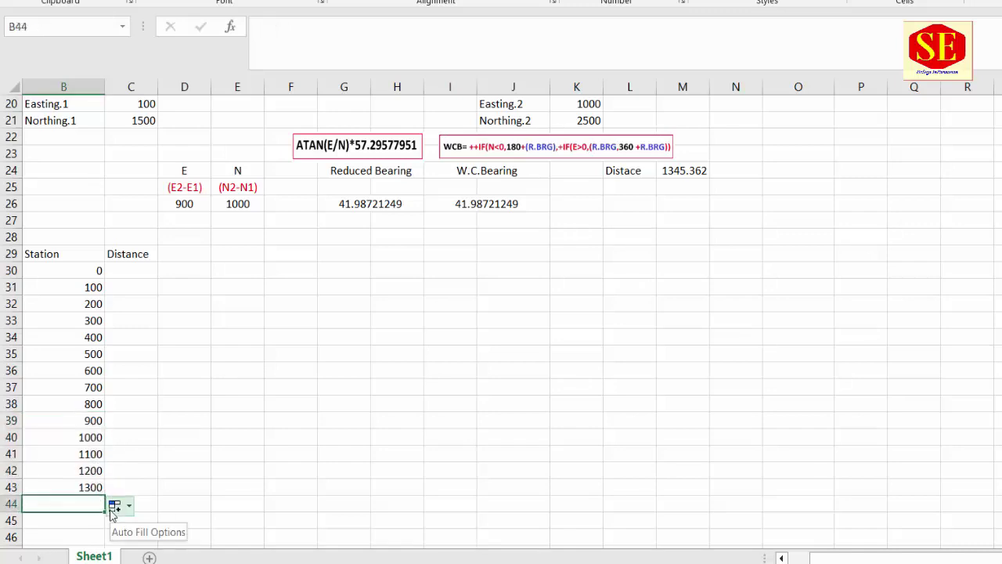
scroll(376, 297, up, 1)
scroll(671, 186, up, 3)
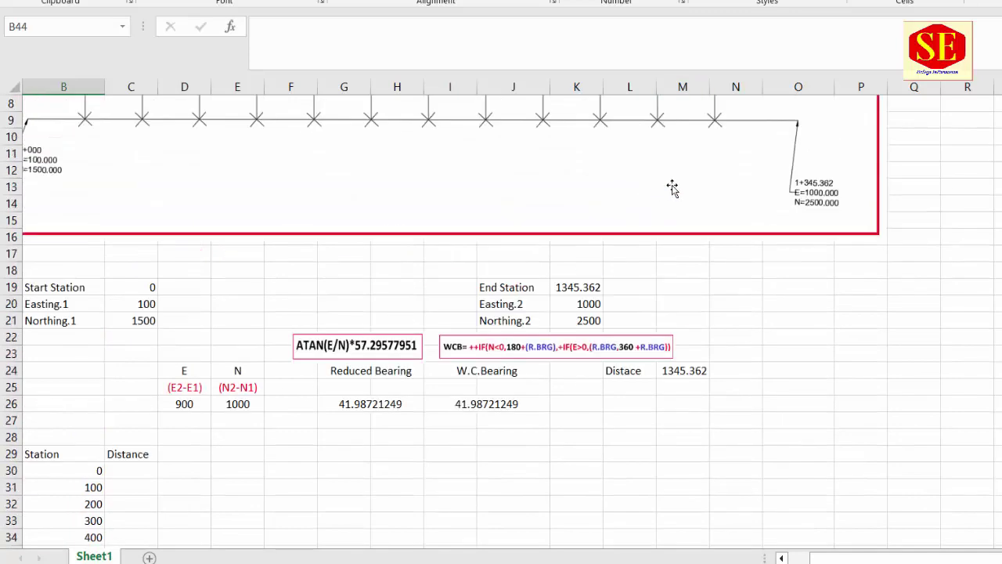
scroll(726, 376, down, 3)
scroll(725, 370, down, 1)
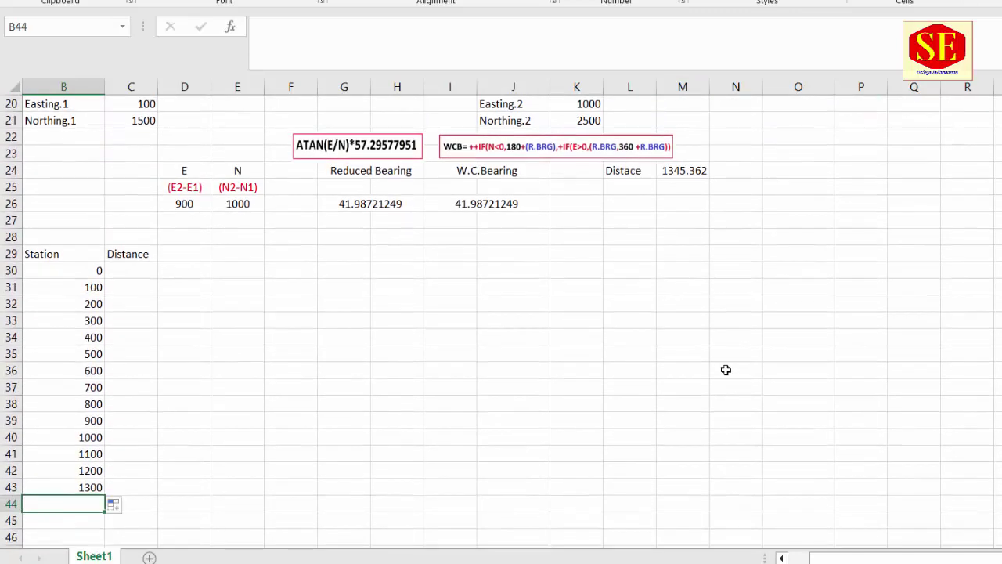
Step: Enter the final station 1345.362 in B44
text(134)
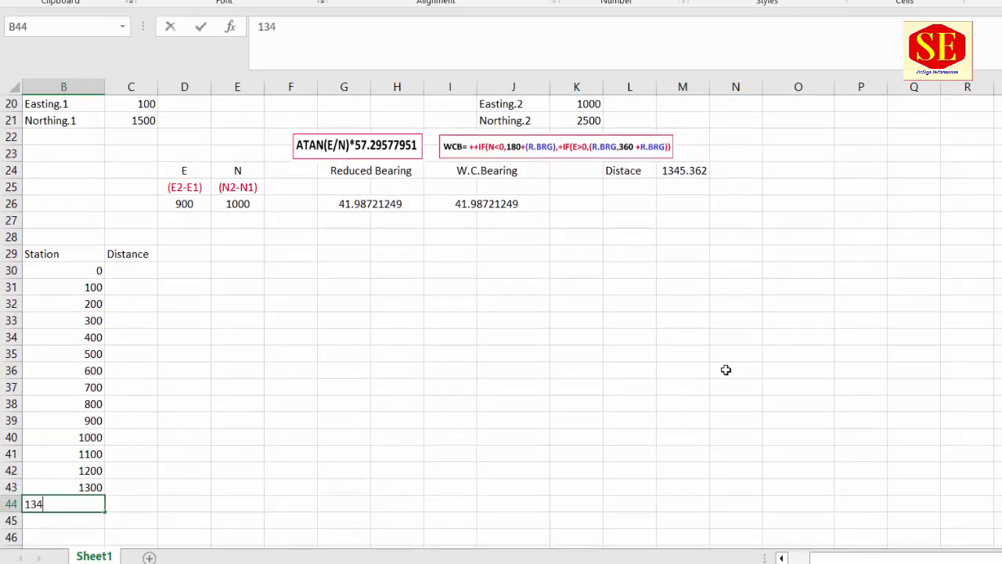
text(5.56)
scroll(756, 361, up, 1)
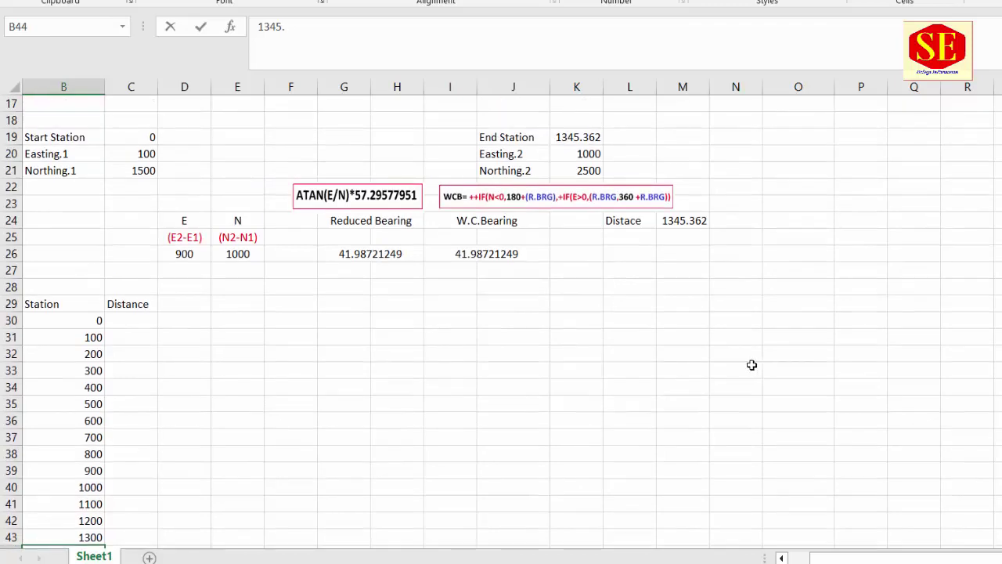
scroll(751, 365, down, 2)
text(362)
key(Return)
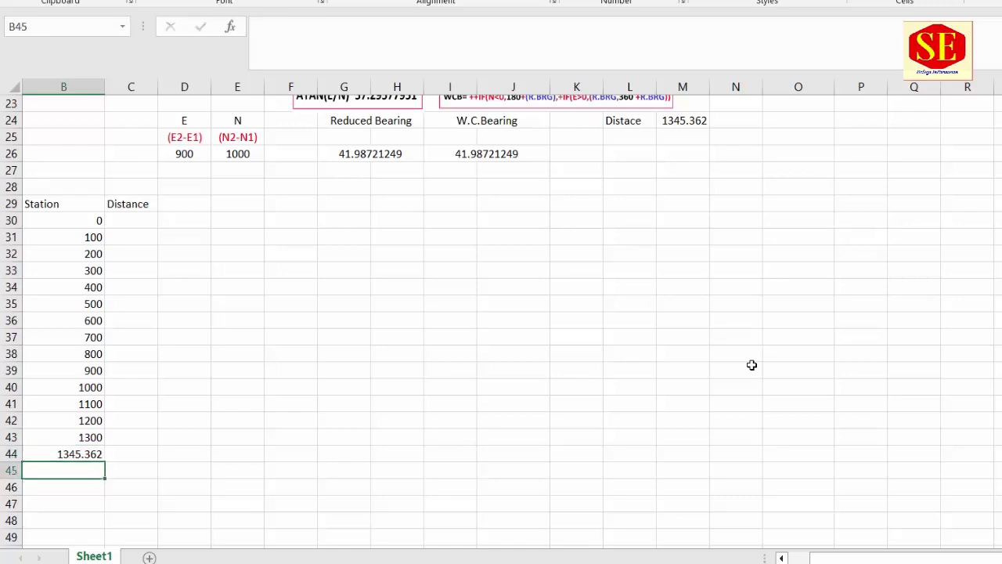
Step: Enter =B31-B30 in C31 and fill it to C44, giving 100 per row and 45.362 last
click(138, 235)
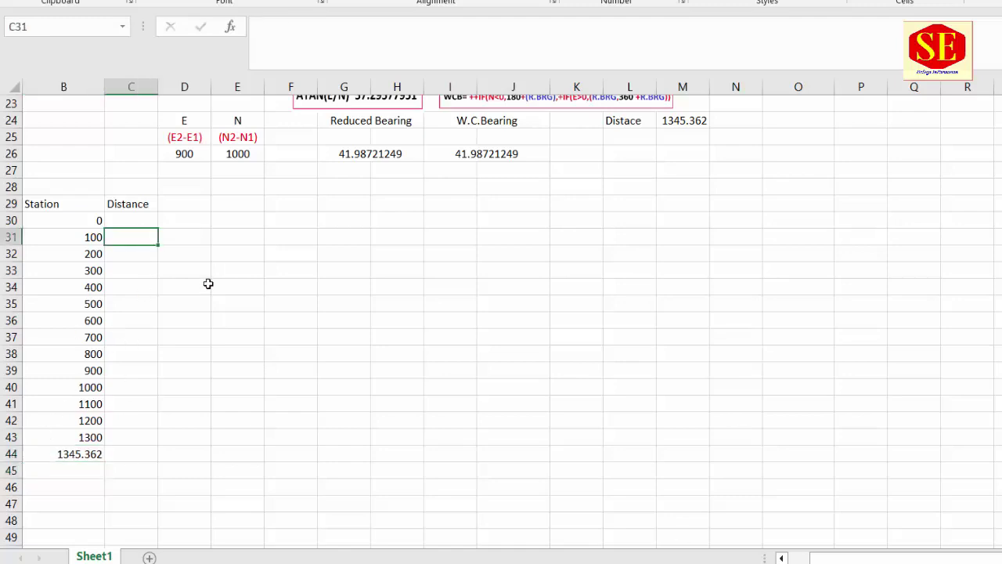
text(=)
click(94, 238)
text(-)
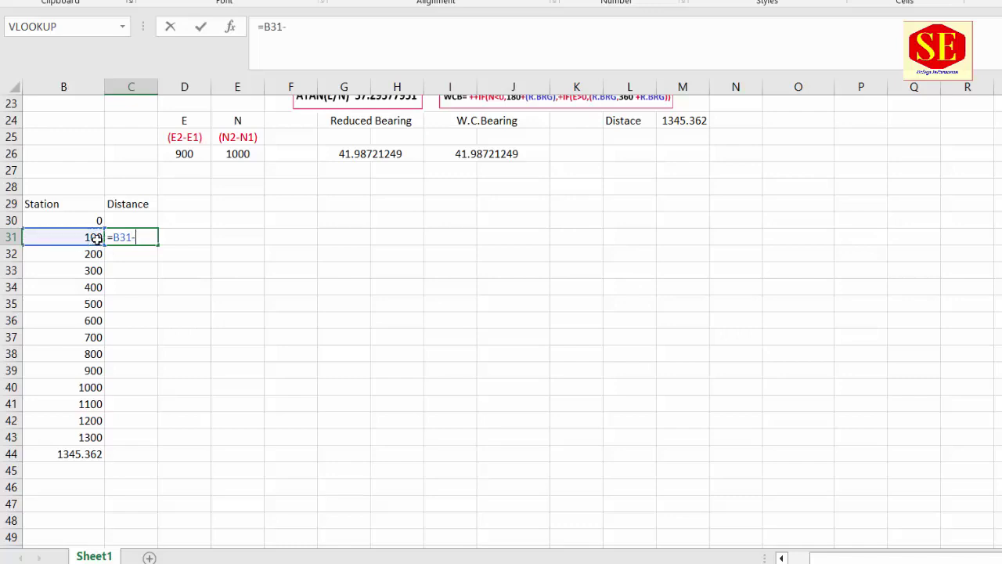
click(92, 221)
key(Return)
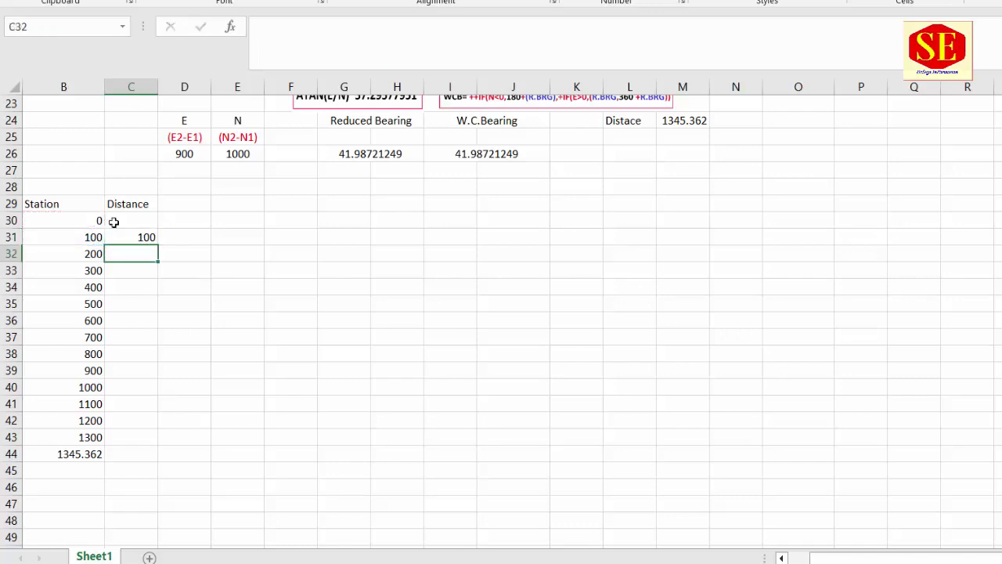
click(137, 236)
drag(157, 245, 153, 460)
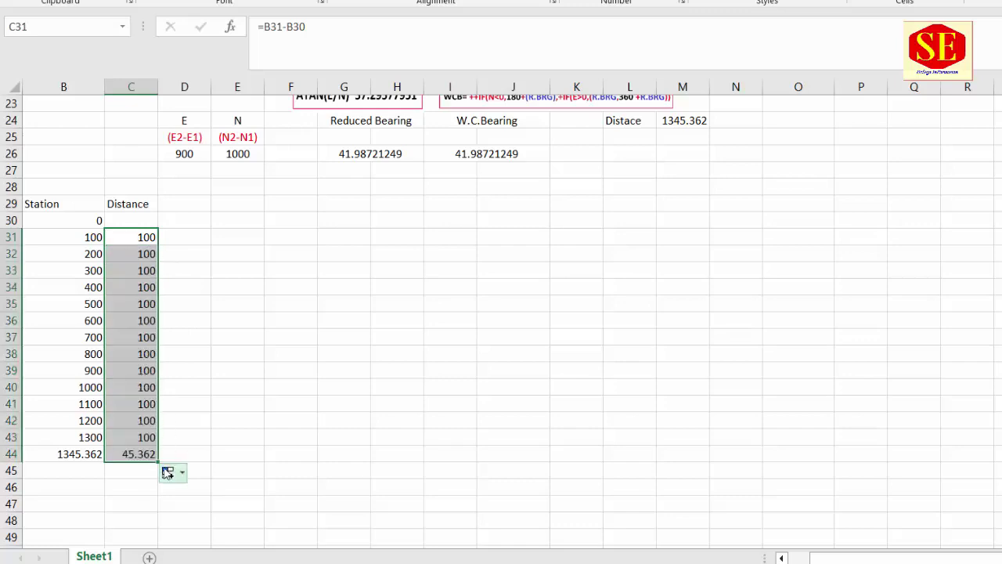
click(128, 452)
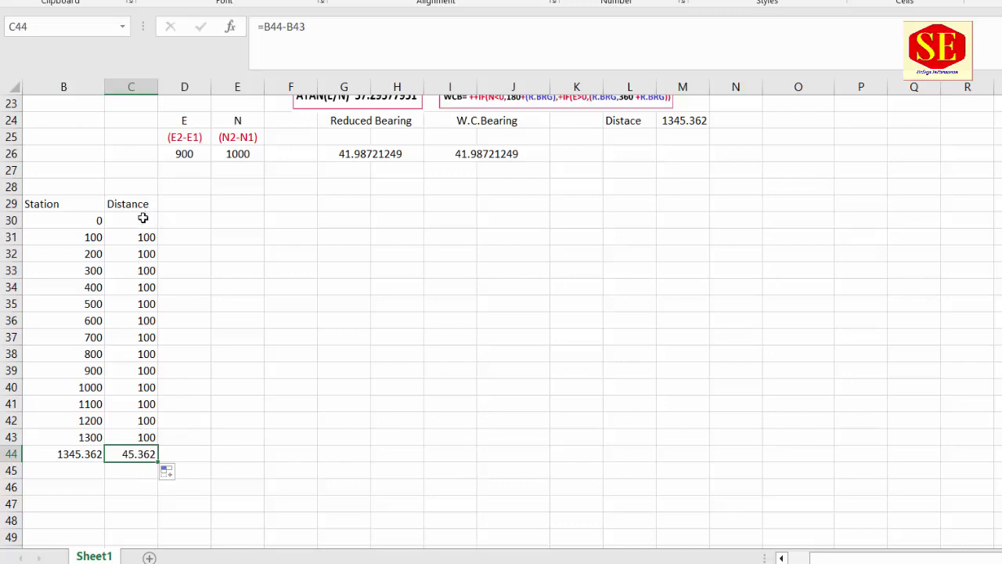
click(72, 201)
click(152, 205)
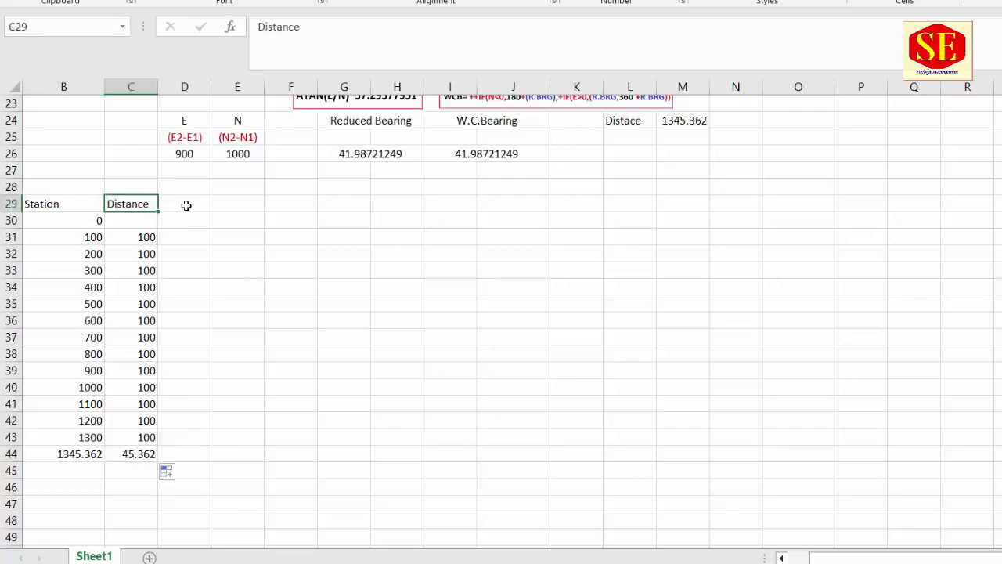
Step: Add EASTING and NORTHING headings in D29 and E29, then select D27
click(192, 204)
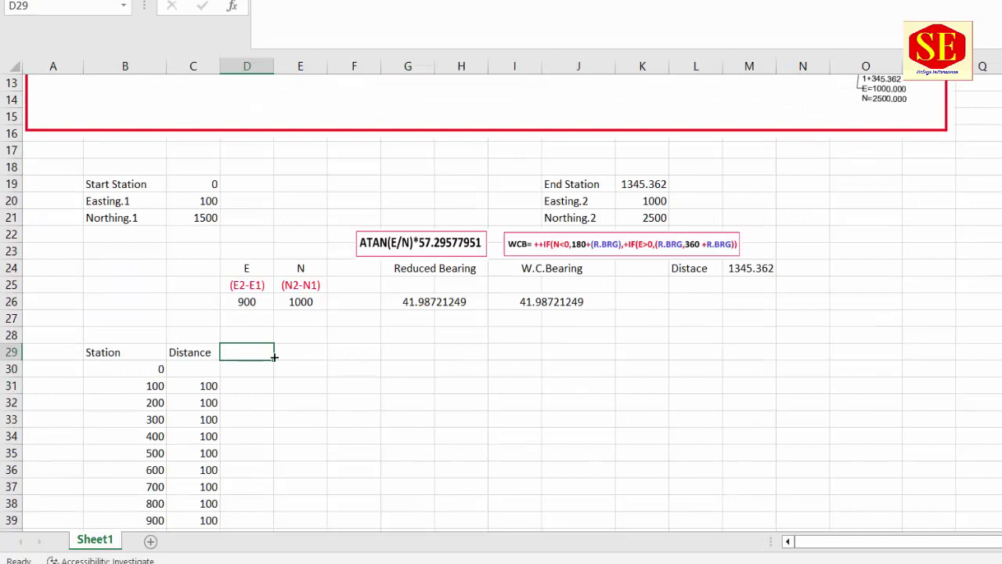
text(e)
text(EA)
key(BackSpace)
text(ASTI)
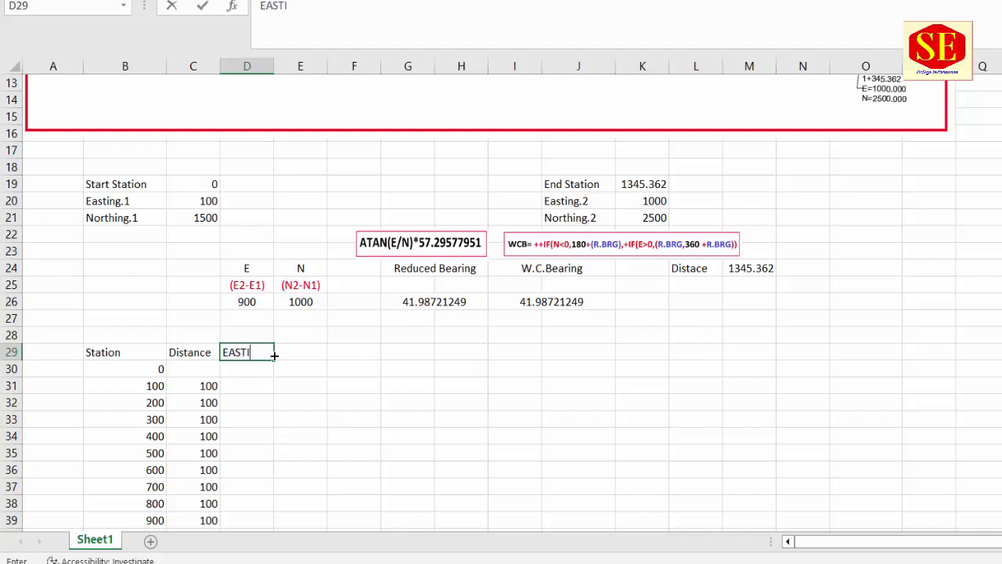
text(NG)
click(291, 350)
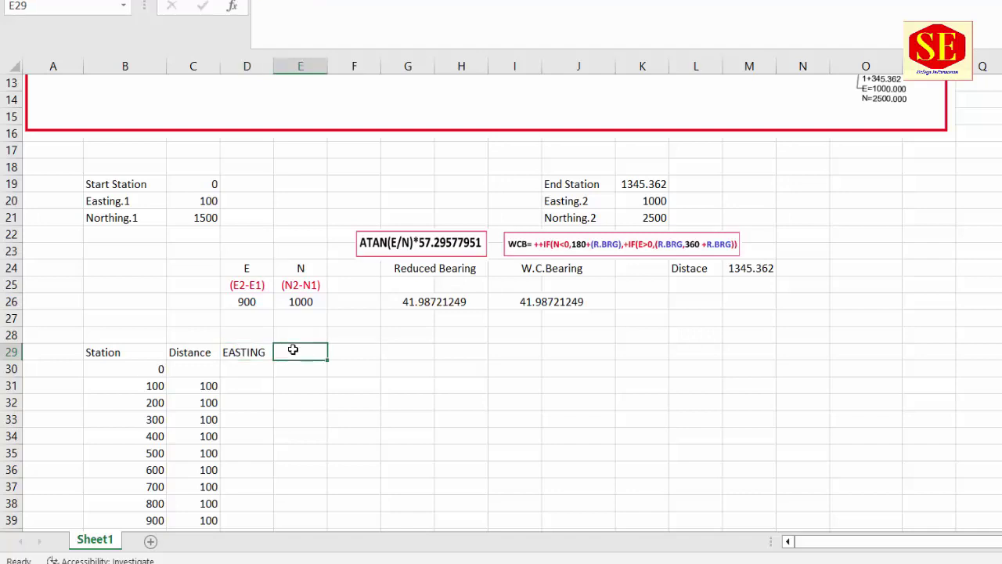
text(NORTH)
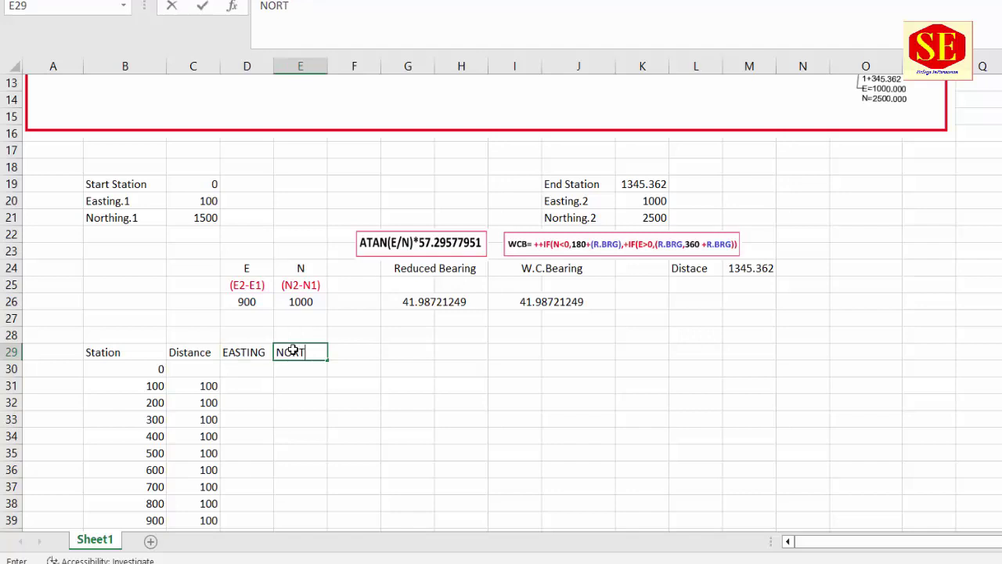
text(ING)
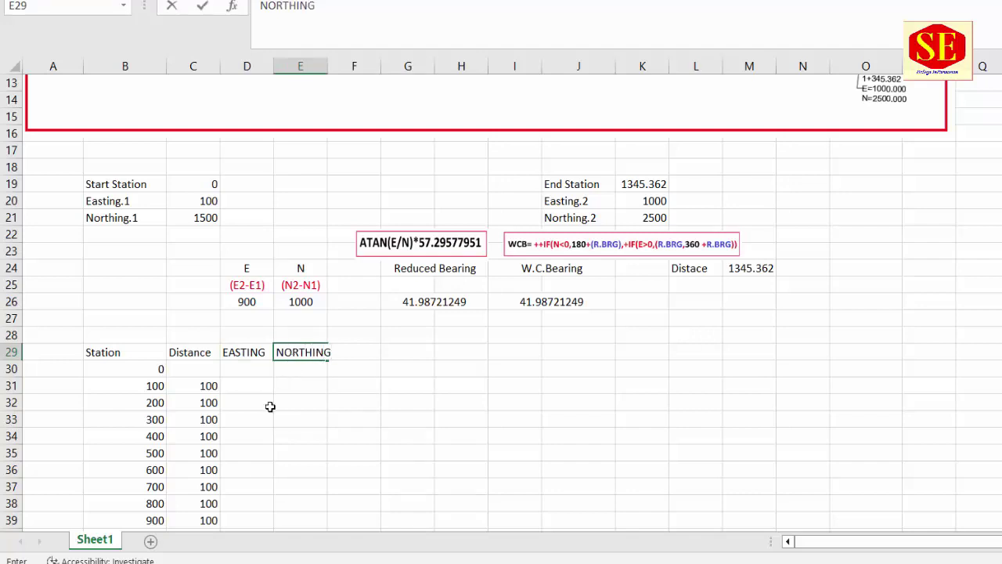
click(269, 405)
click(249, 369)
click(261, 321)
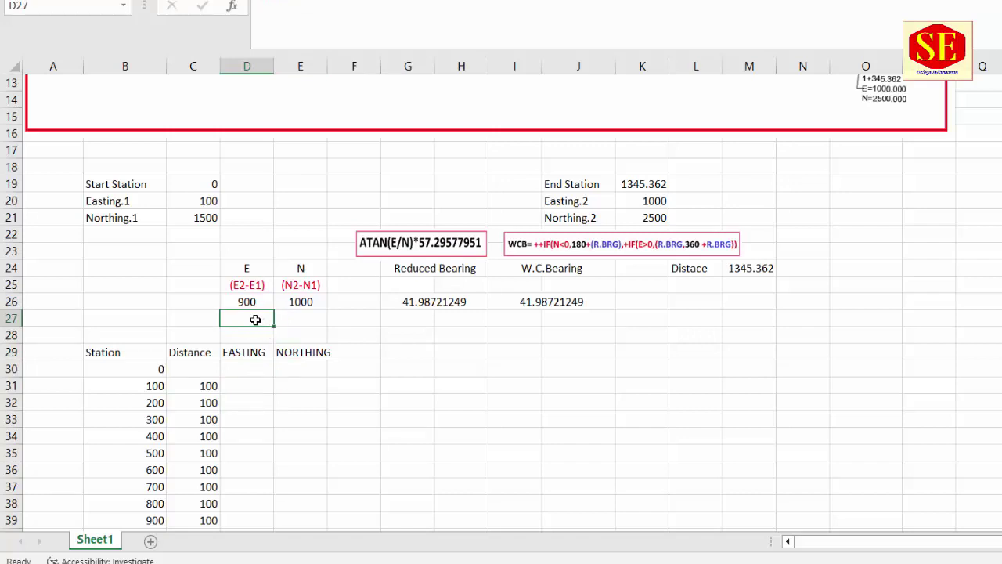
Step: Move the SIN and COS formula pictures in beside the station table
click(317, 315)
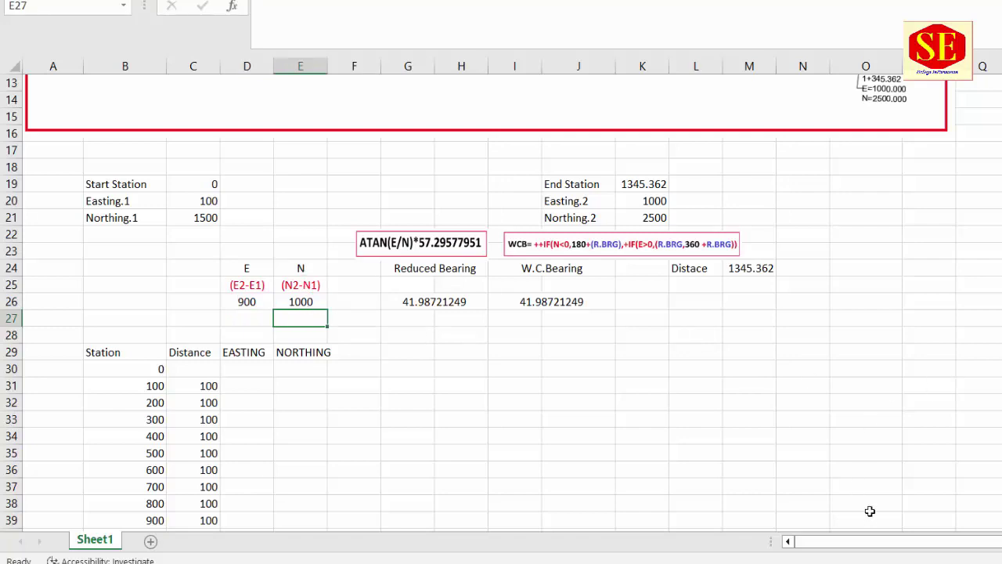
drag(807, 541, 887, 541)
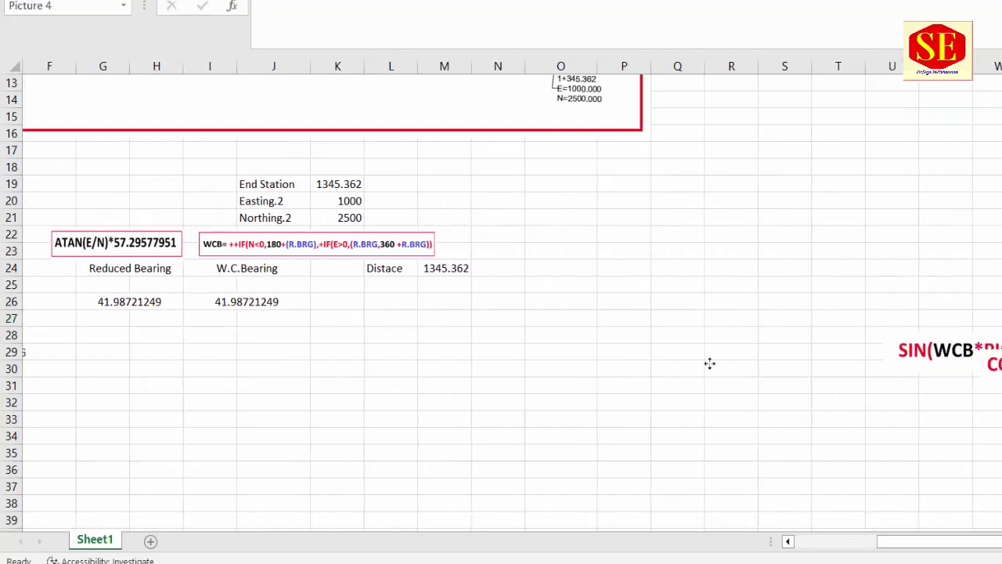
drag(990, 321, 409, 360)
mouse_move(969, 415)
mouse_down()
mouse_move(936, 428)
mouse_move(449, 442)
mouse_move(449, 503)
mouse_up()
drag(426, 362, 190, 326)
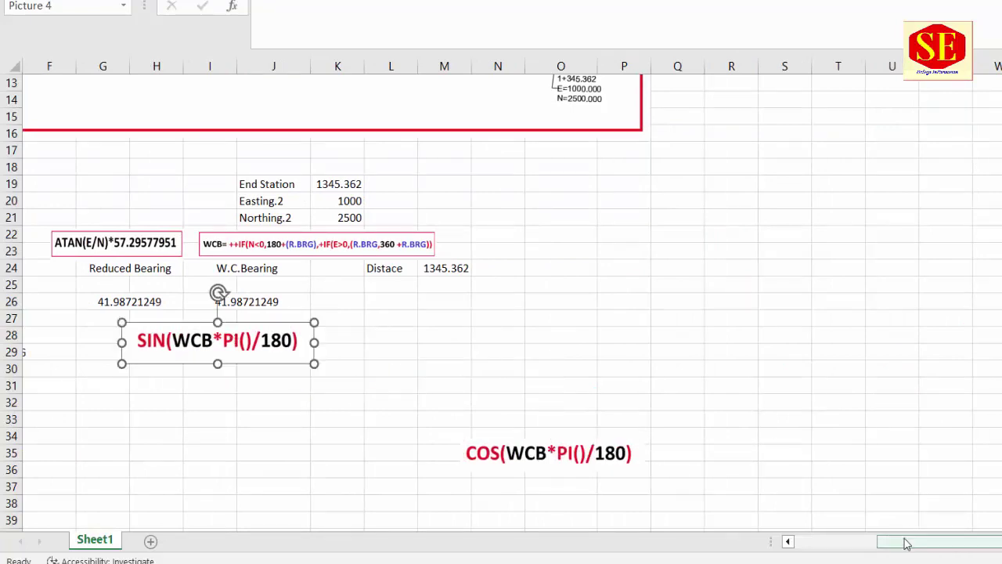
drag(900, 541, 814, 541)
drag(483, 342, 509, 364)
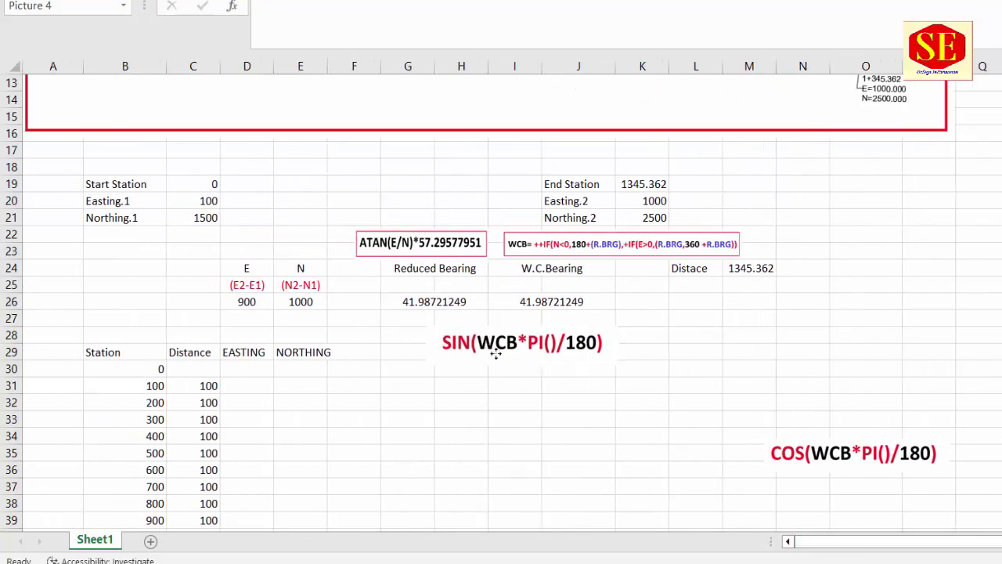
Step: Label D27 'E-SIN' and nudge the SIN formula picture slightly left and up
click(261, 318)
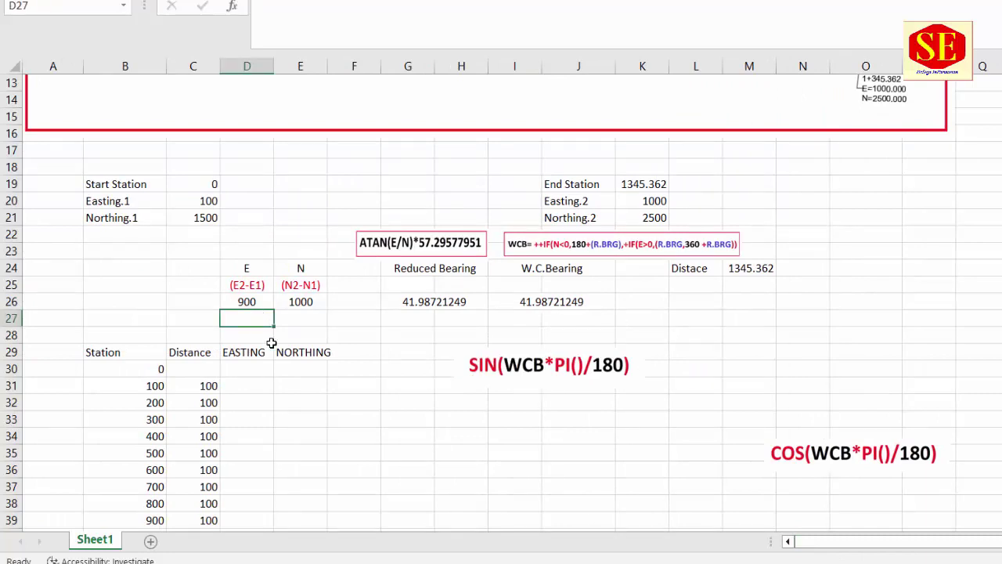
text(E-S)
text(IN)
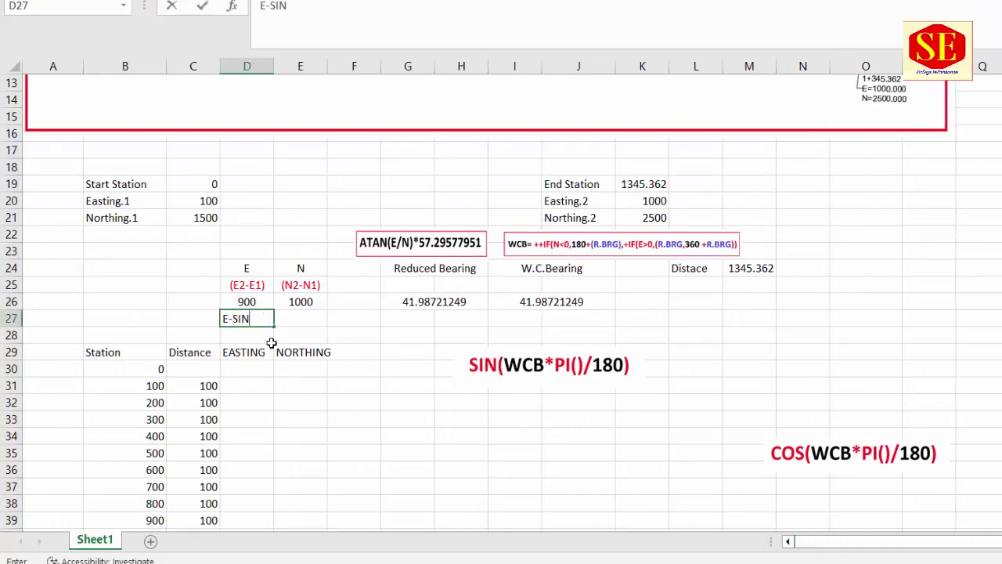
click(354, 397)
click(245, 334)
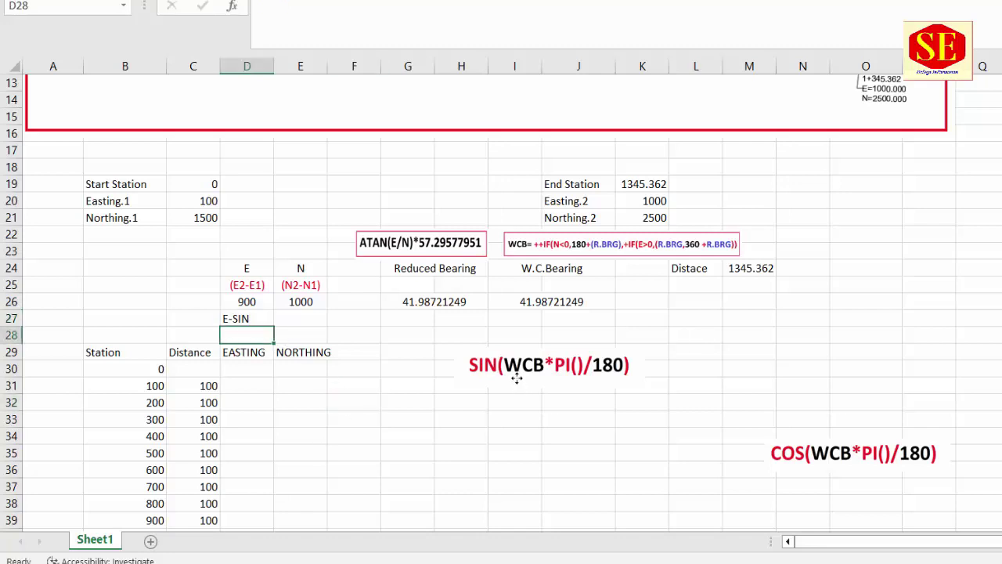
drag(515, 374, 493, 370)
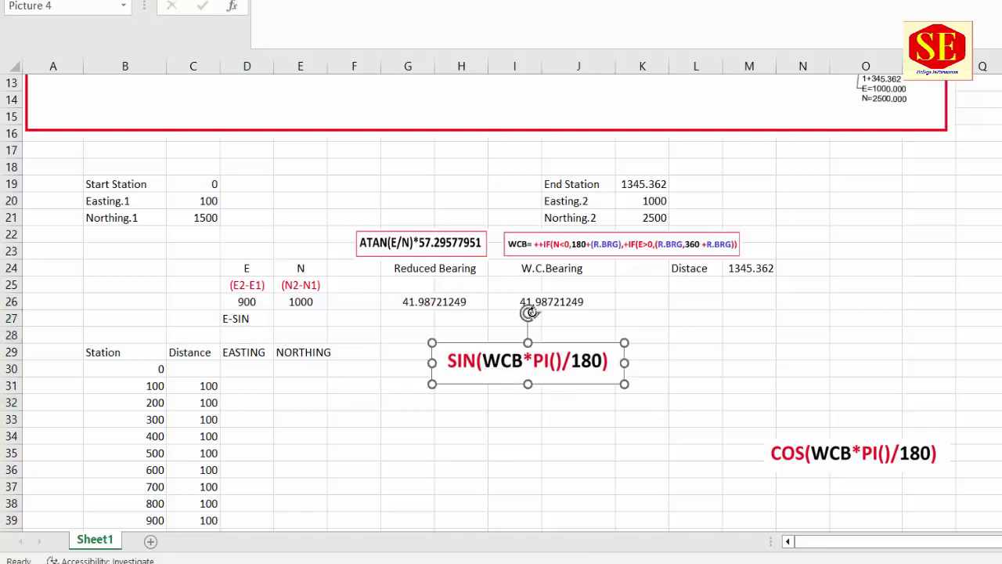
click(547, 304)
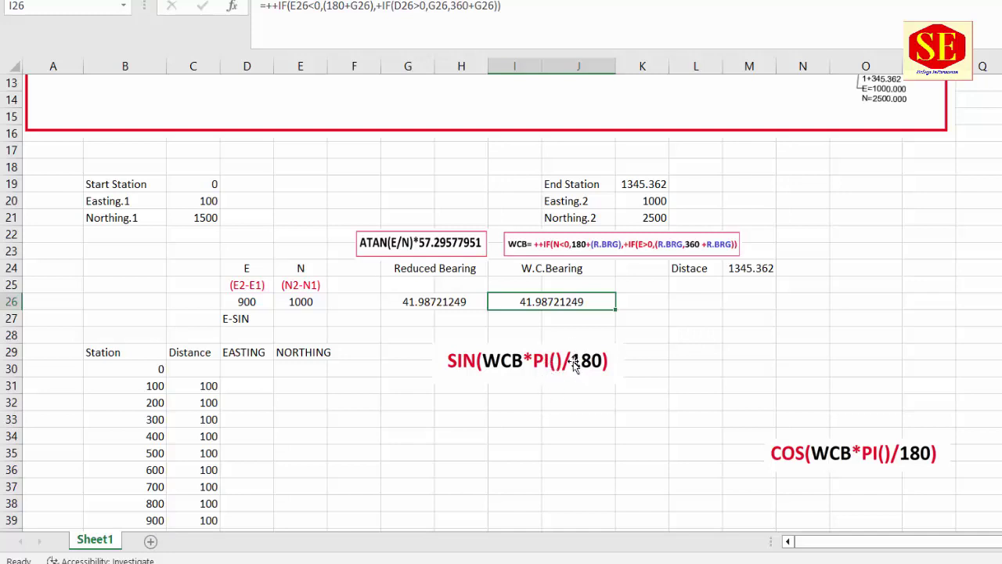
click(247, 340)
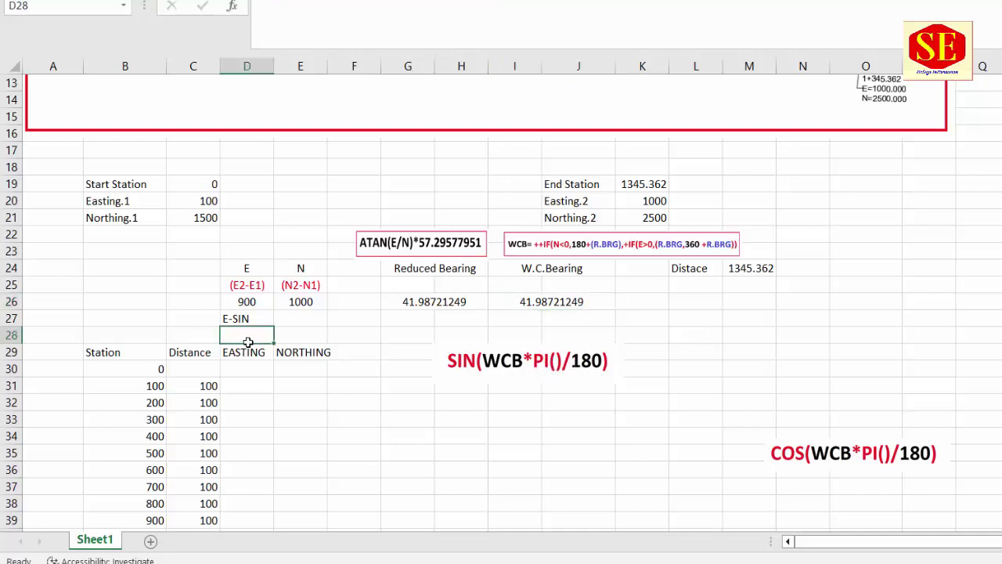
Step: Label E27 'N COS' and place the COS formula picture beside the SIN one
click(325, 319)
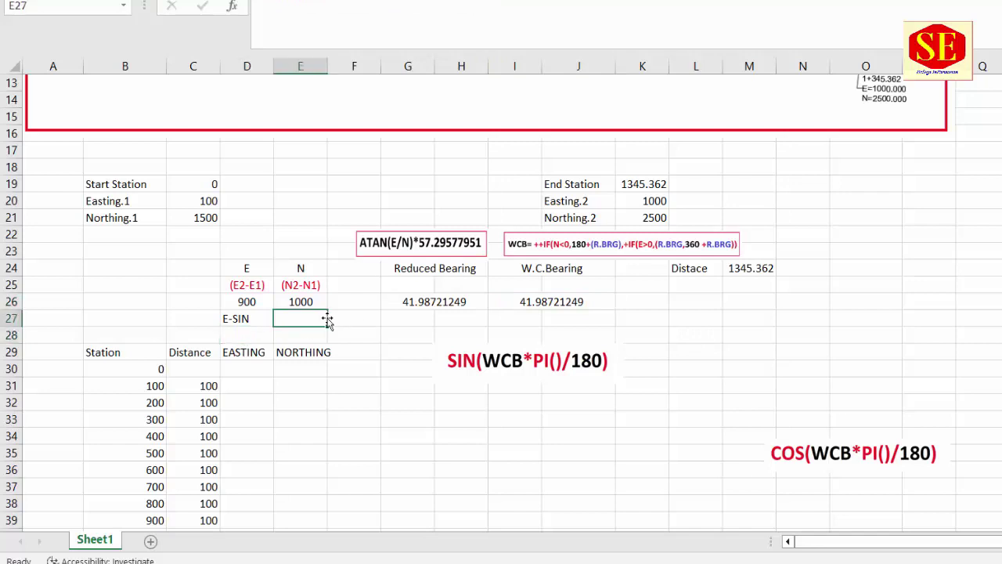
text(n)
text(N cOS)
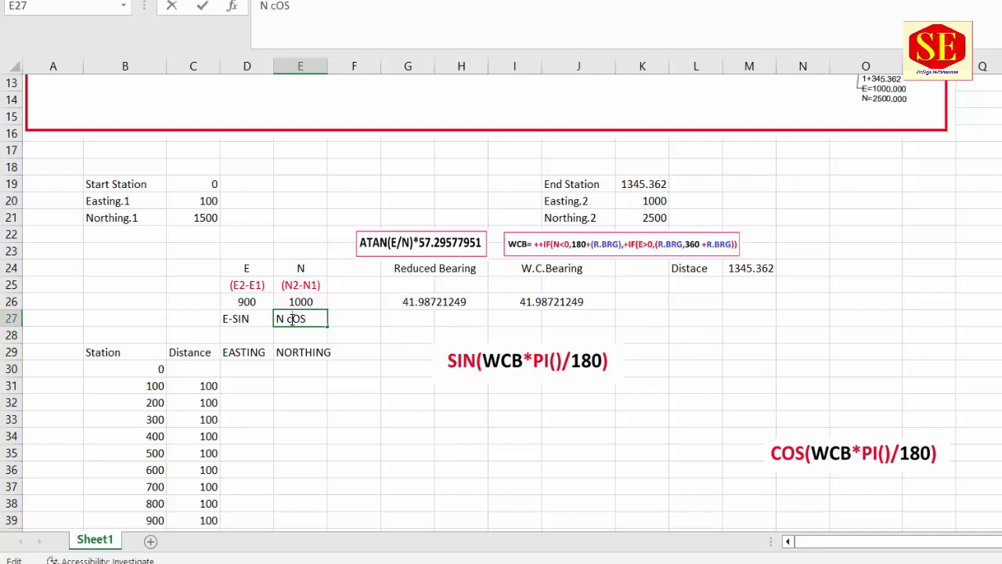
key(BackSpace)
key(BackSpace)
key(BackSpace)
text(COS)
drag(829, 454, 722, 359)
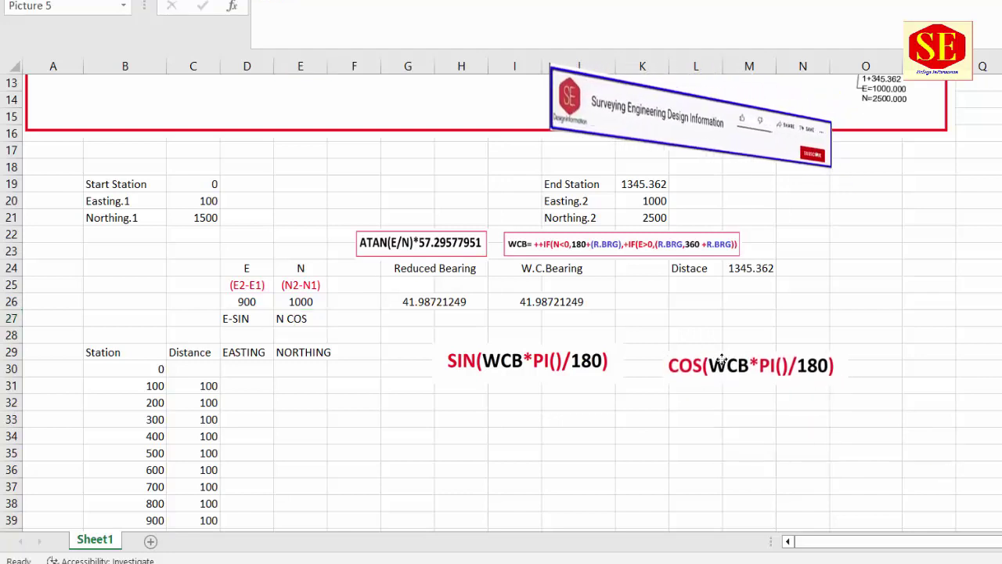
click(246, 335)
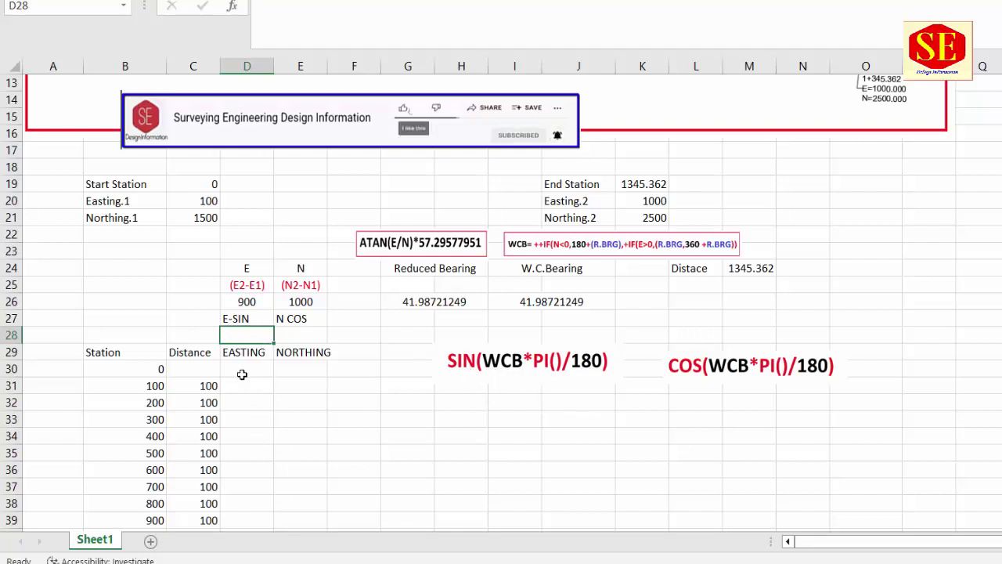
Step: Start the D28 sine formula as =SIN(I26*PI() using the W.C.Bearing in I26
text(=SIN)
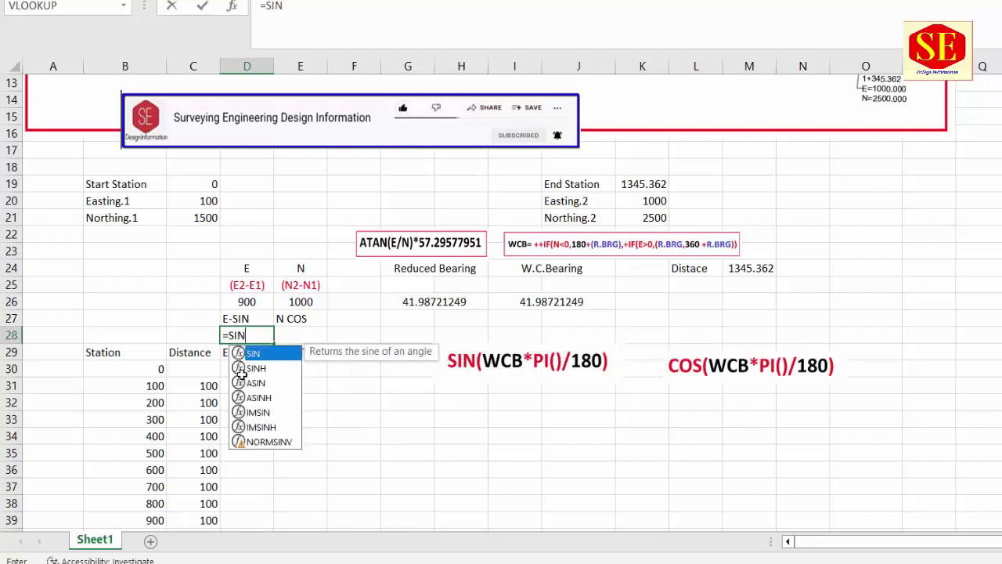
text(()
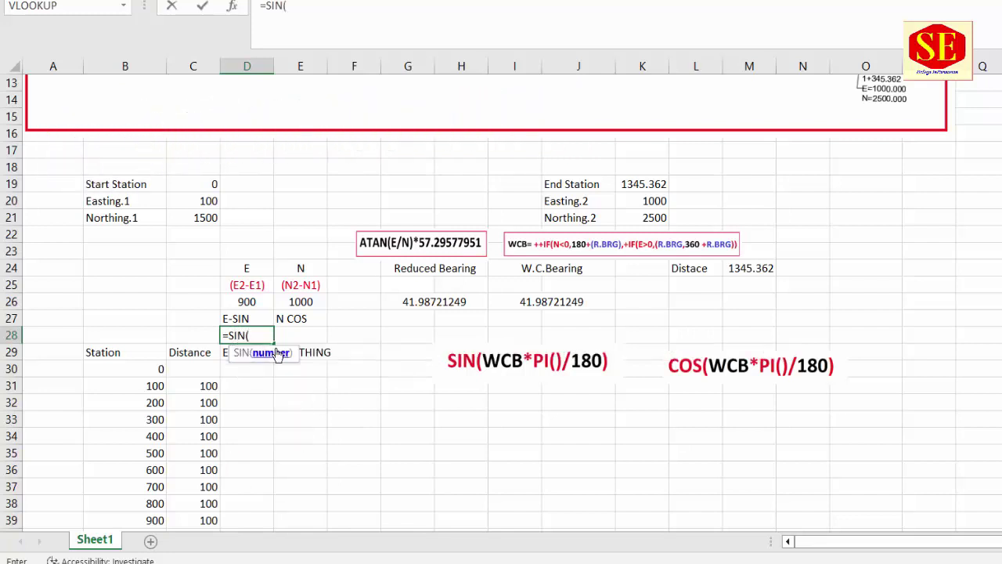
click(443, 301)
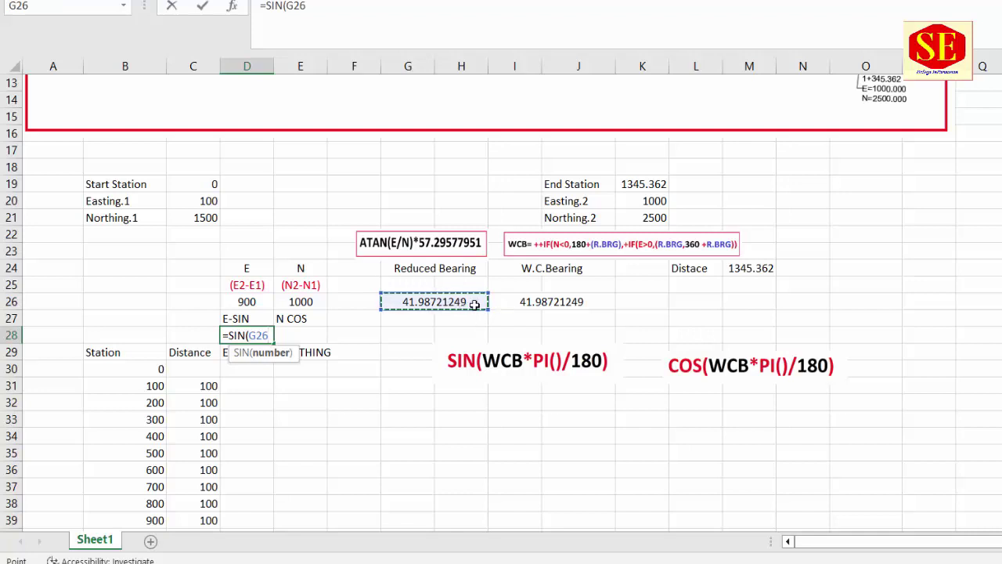
click(543, 301)
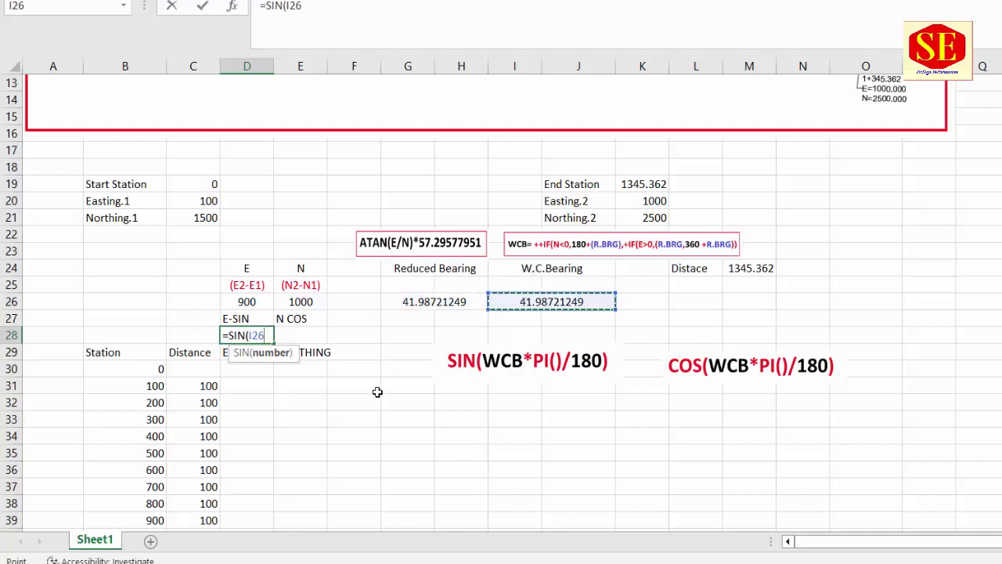
text(*)
text(PO)
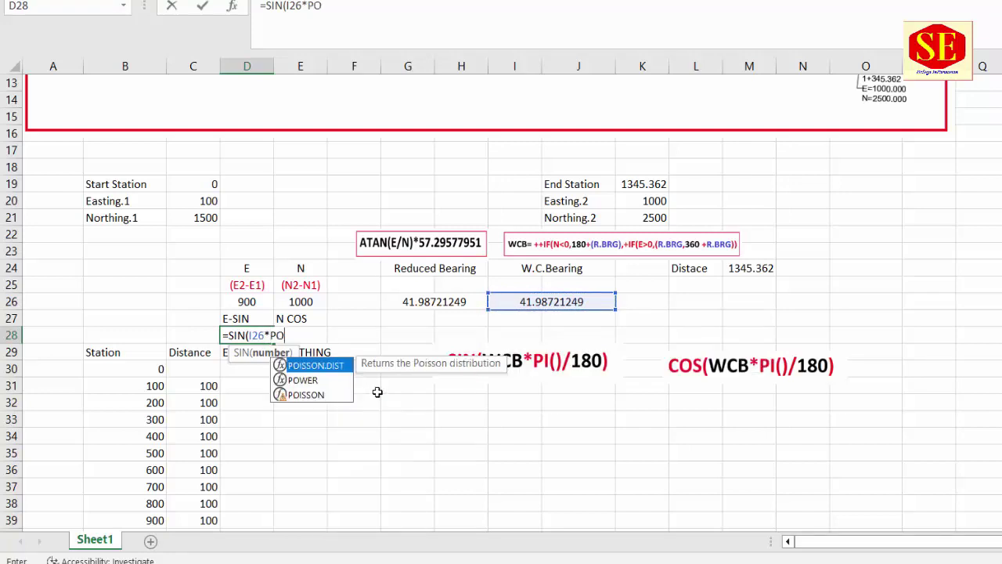
key(BackSpace)
text(I)
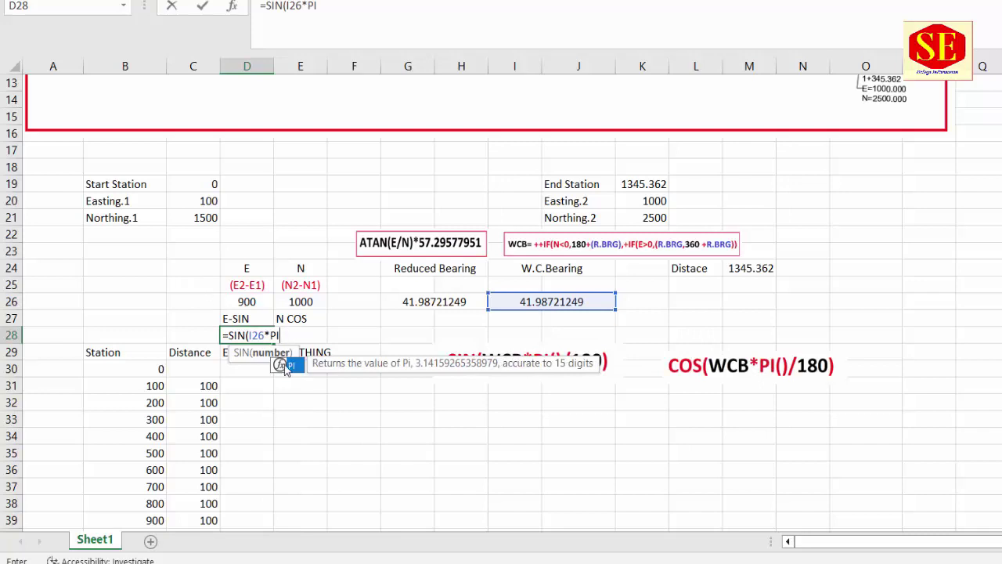
double_click(291, 365)
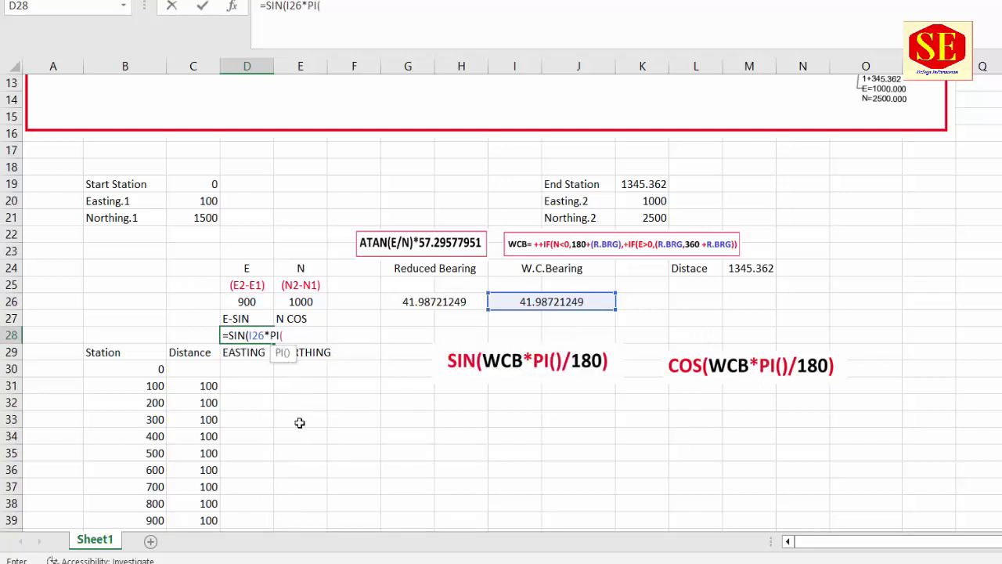
text()/180)
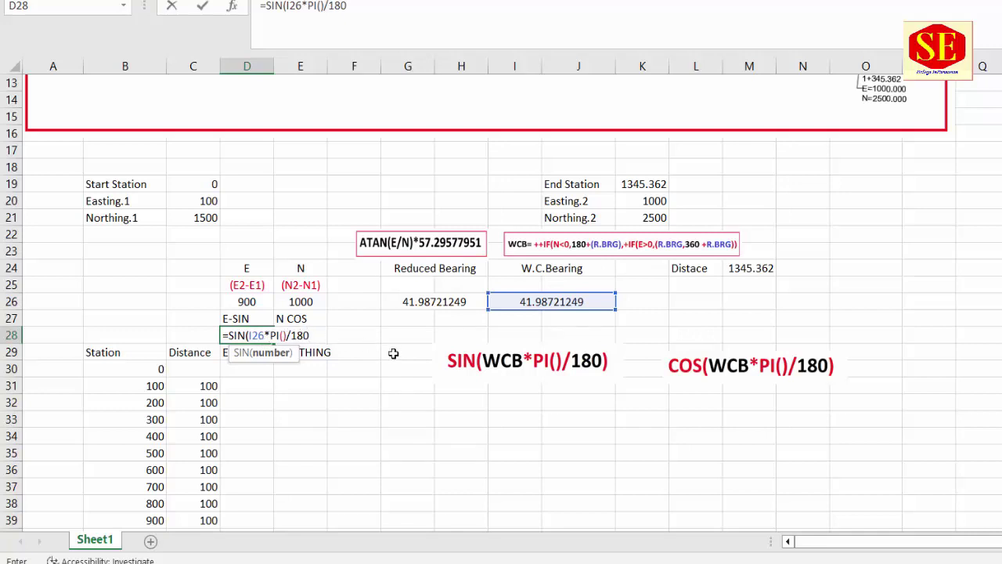
Step: Confirm =SIN(I26*PI()/180) in D28 and enter =COS(I26*PI()/180) in E28, giving 0.743294
key(Return)
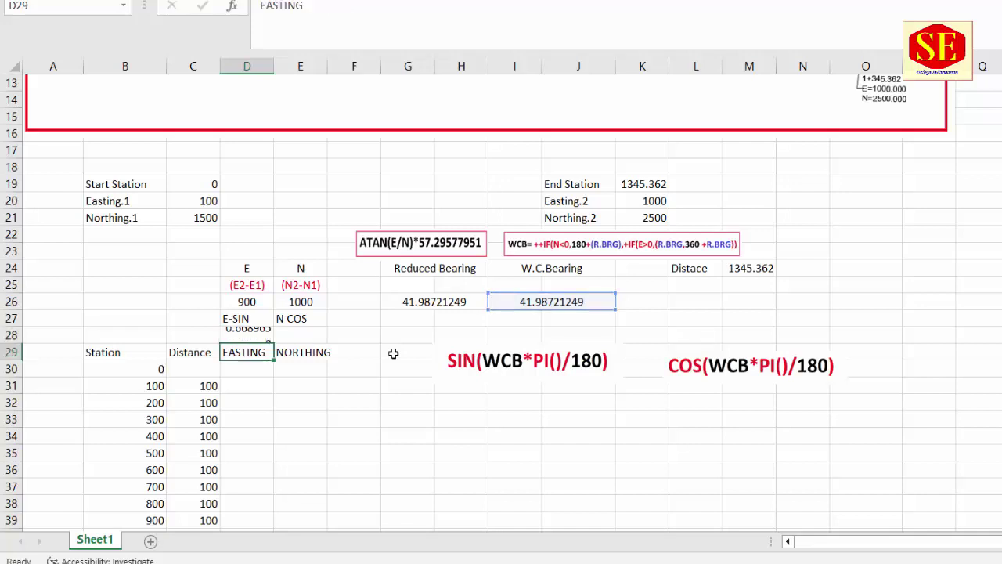
click(248, 334)
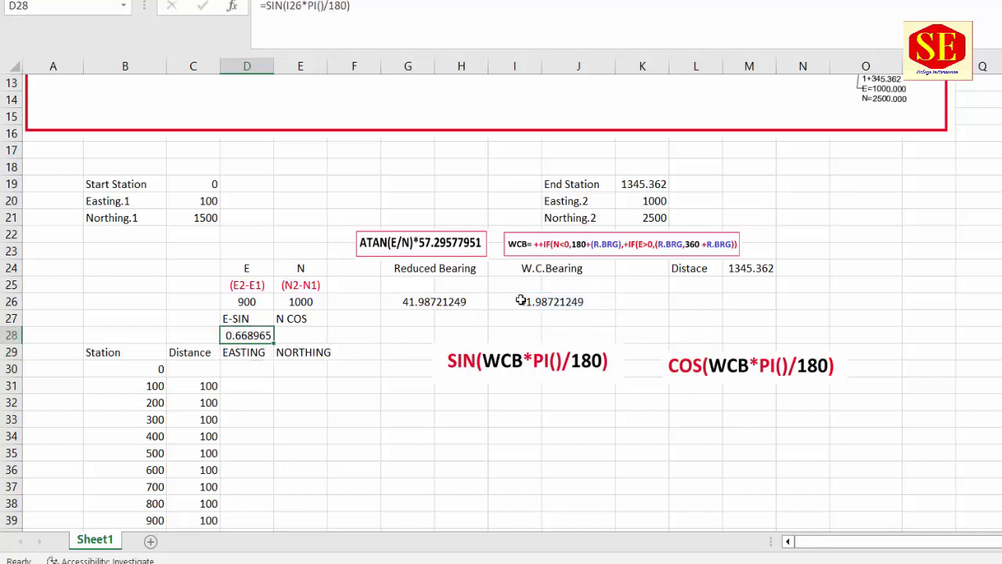
click(308, 336)
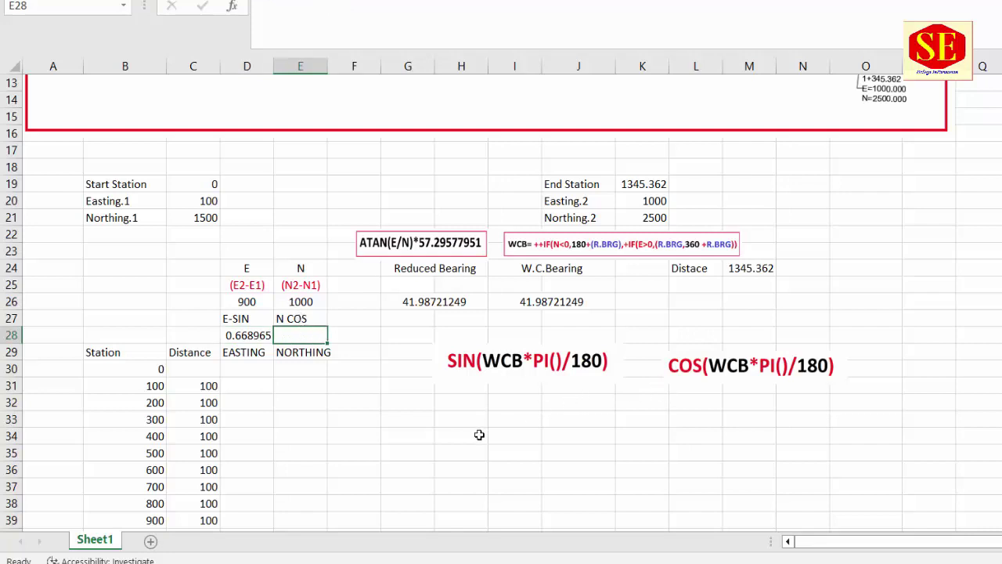
text(=COS)
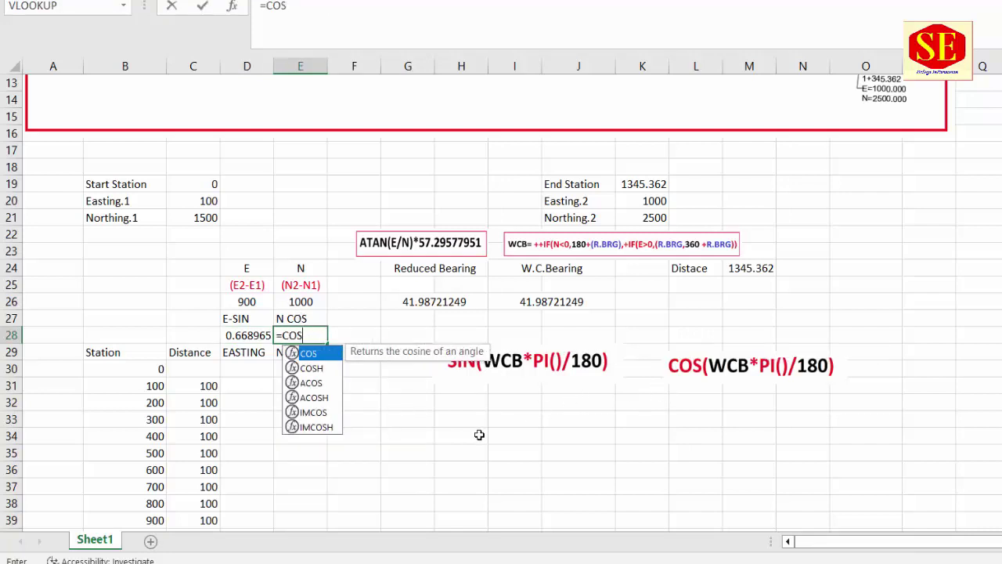
text(()
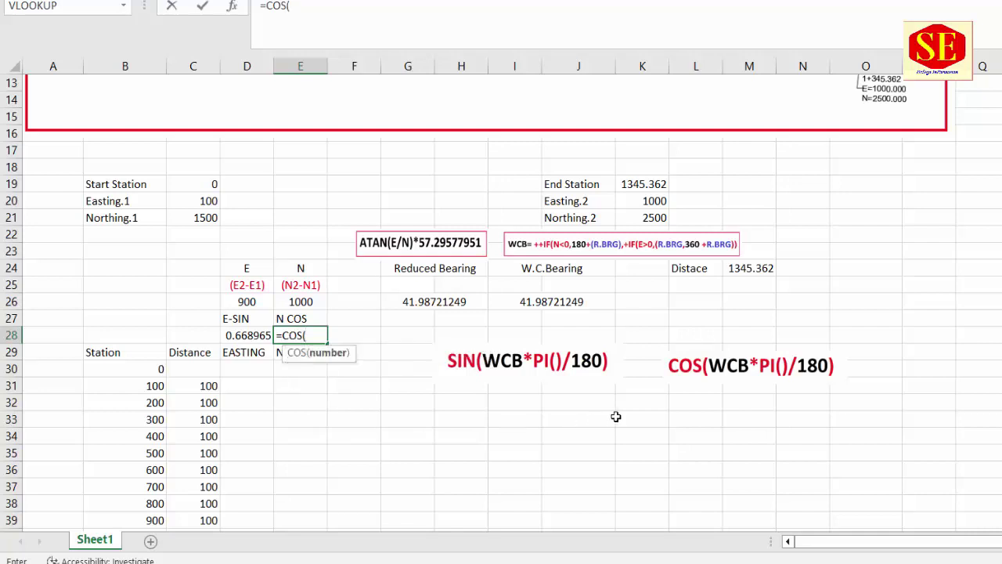
click(554, 301)
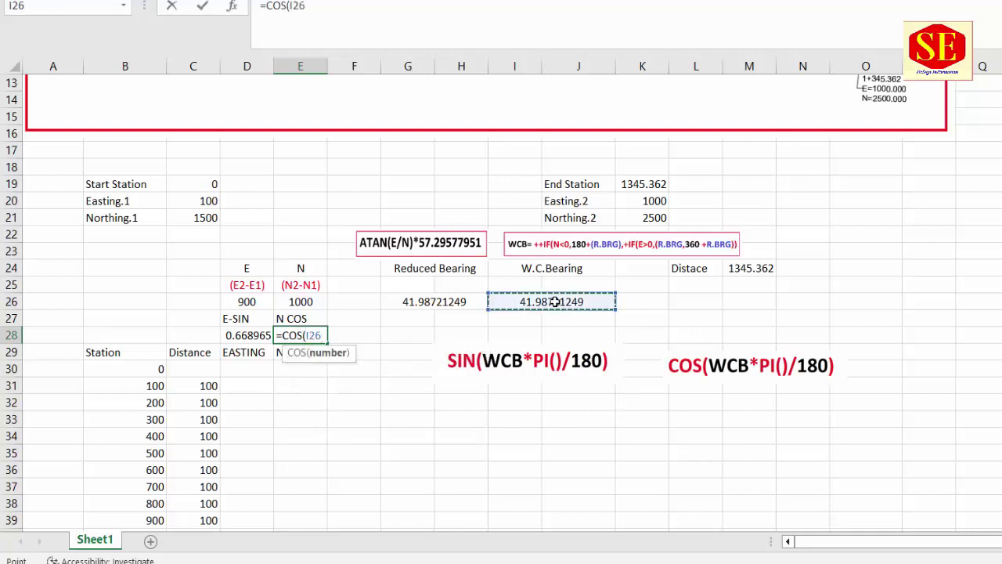
text(*P)
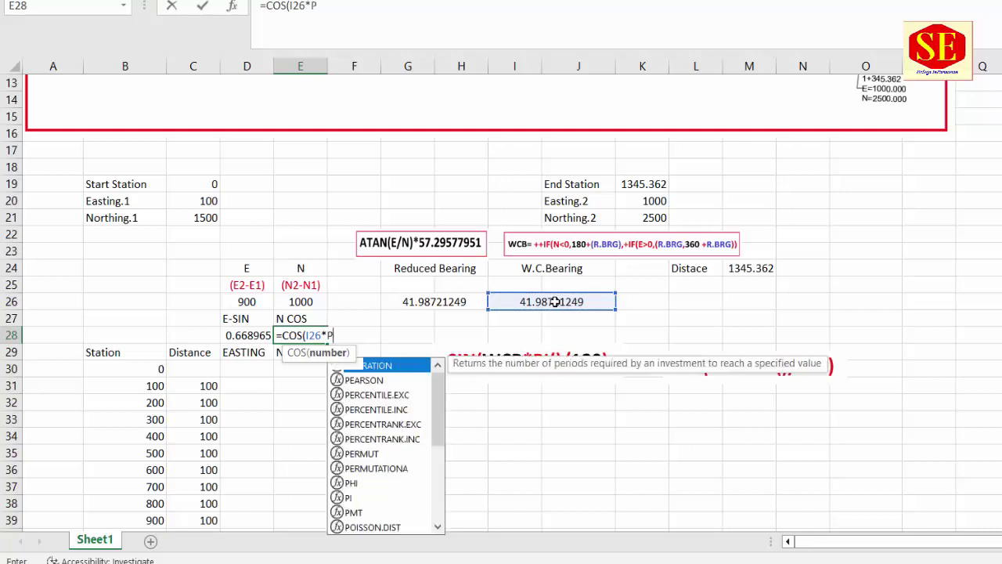
text(I)
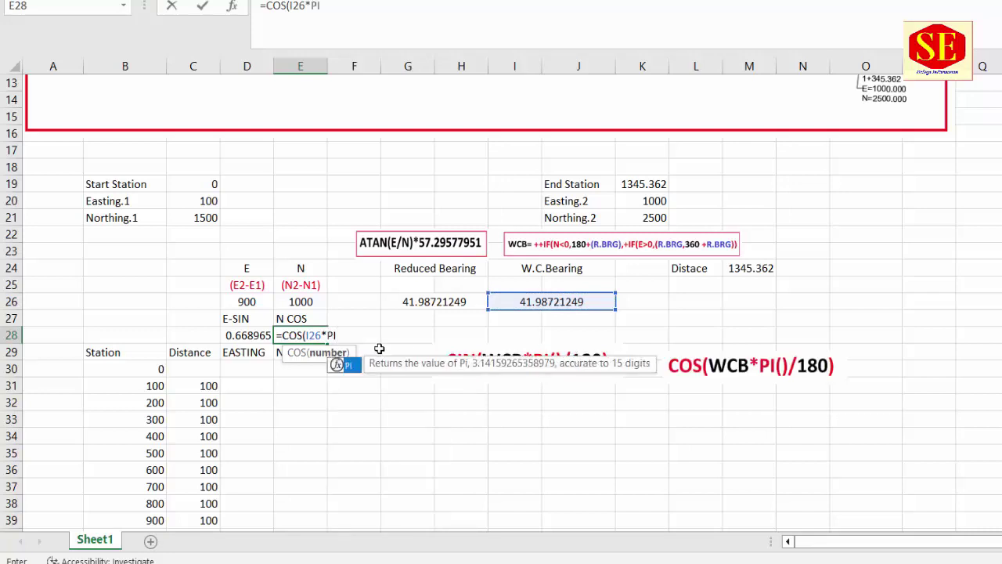
text(()/180)
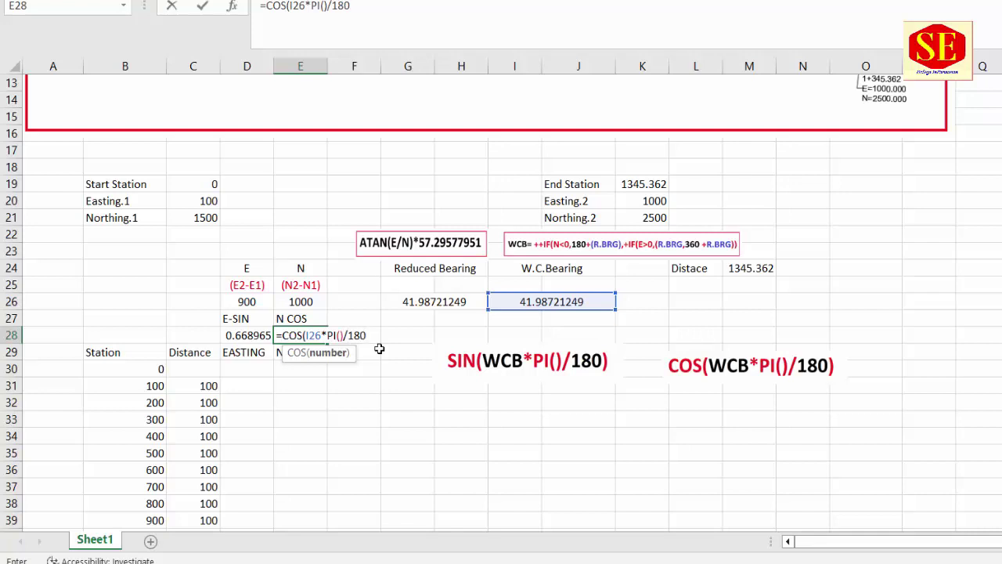
text())
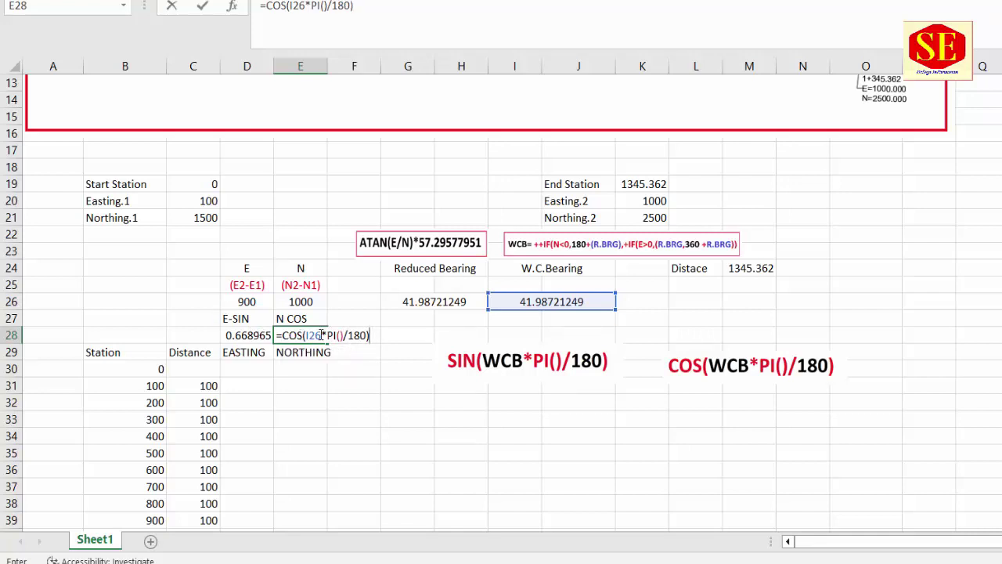
key(Return)
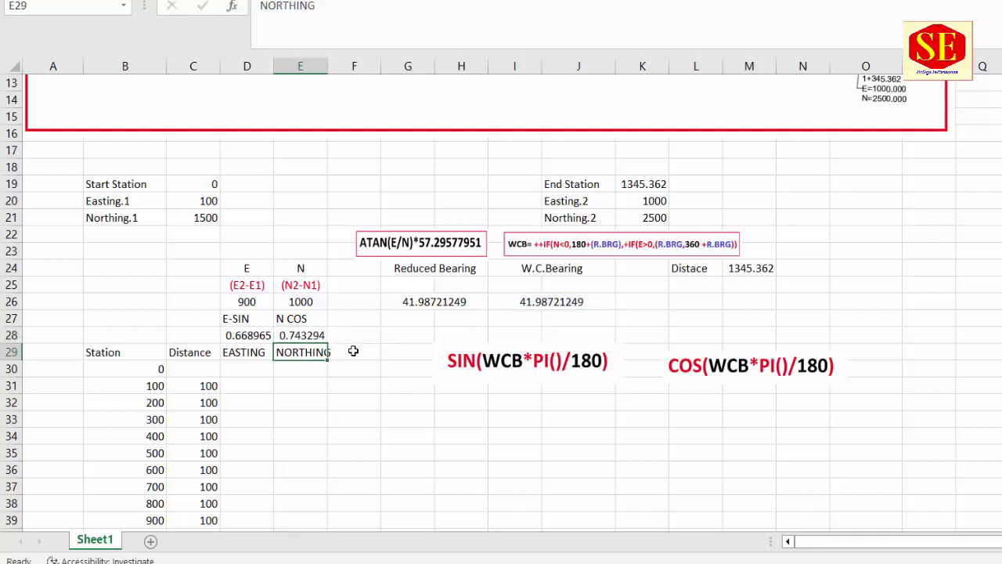
Step: Move the SIN(WCB*PI()/180) note beside the calculations and shrink it to a small label
click(539, 354)
click(261, 338)
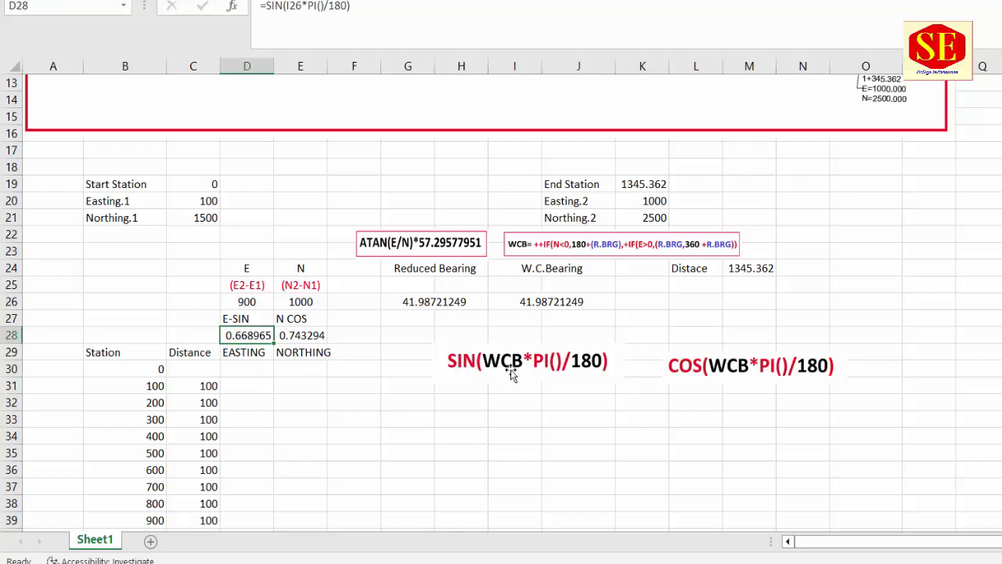
drag(510, 374, 101, 311)
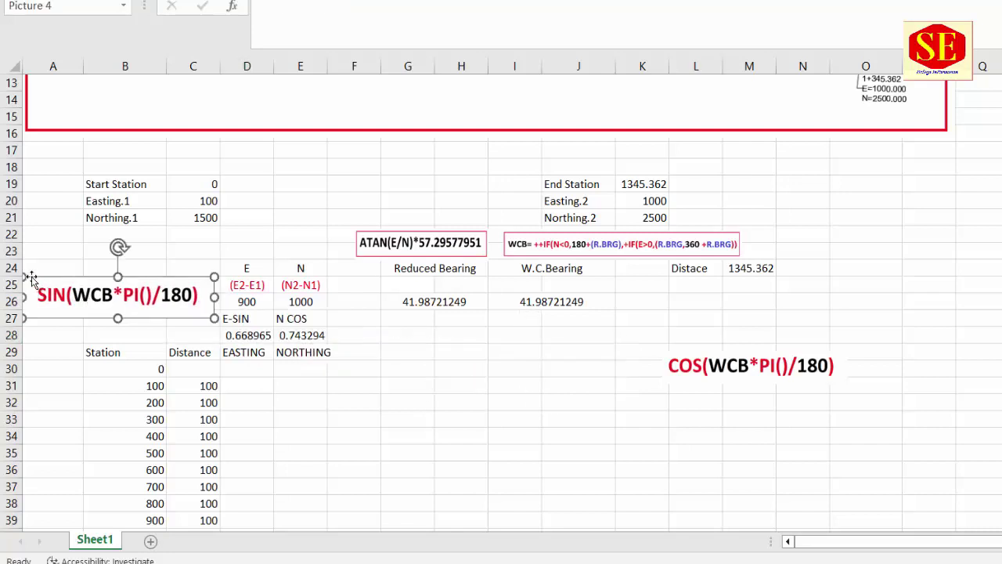
mouse_move(23, 272)
mouse_down()
mouse_move(117, 297)
mouse_move(152, 294)
mouse_up()
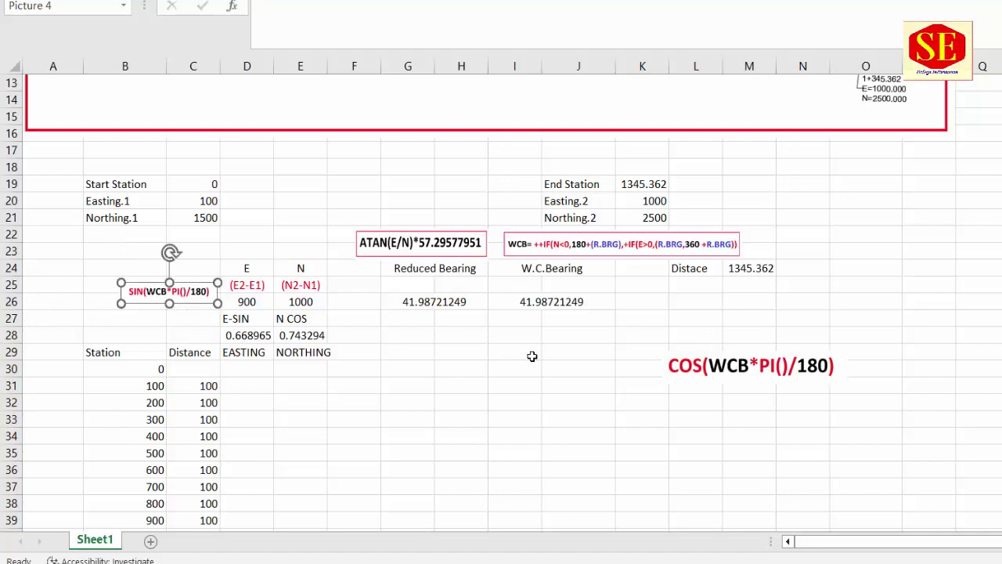
Step: Shrink the COS(WCB*PI()/180) note, place it beside N COS, and settle the SIN note beside E-SIN
click(763, 381)
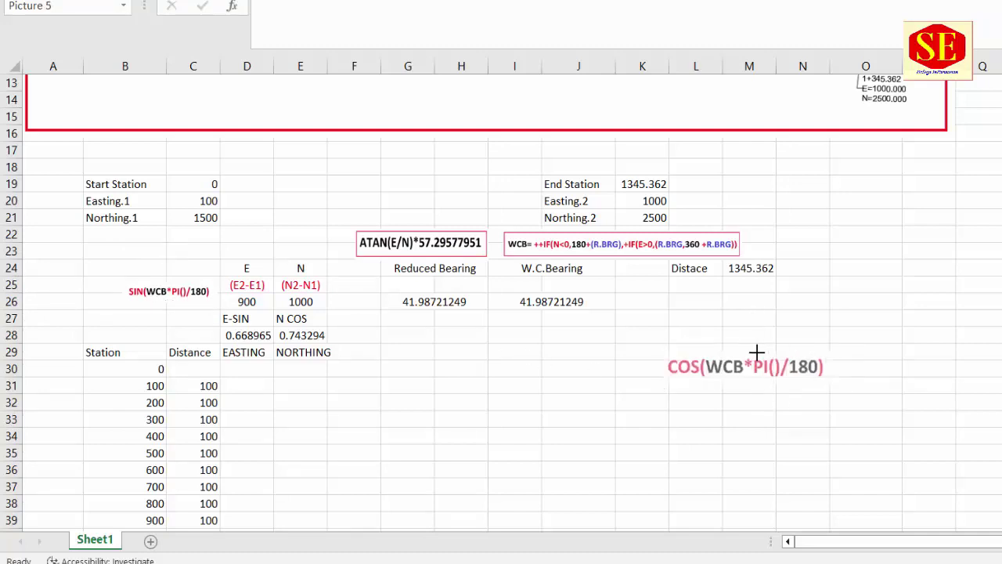
drag(847, 351, 759, 367)
drag(688, 371, 343, 313)
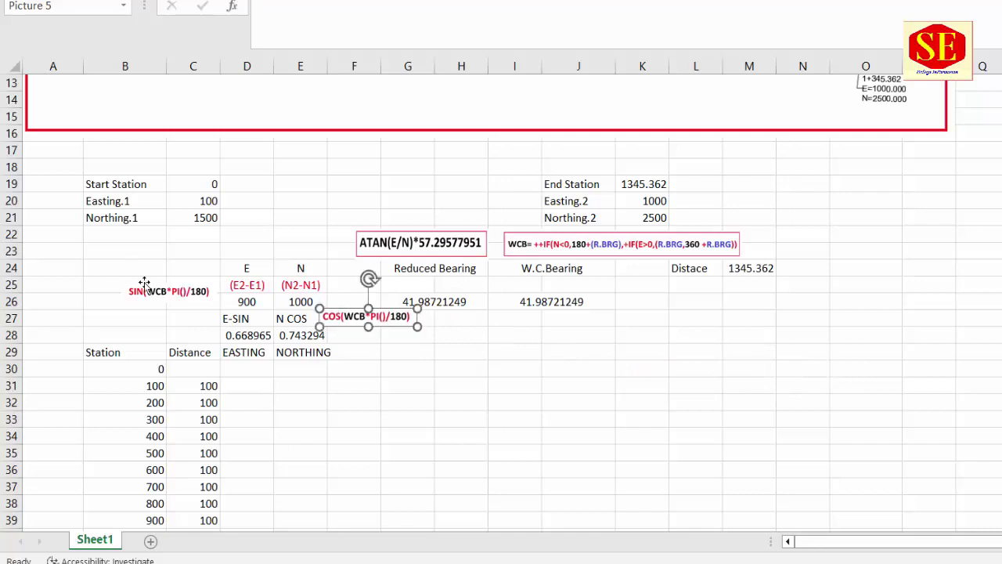
drag(164, 283, 165, 308)
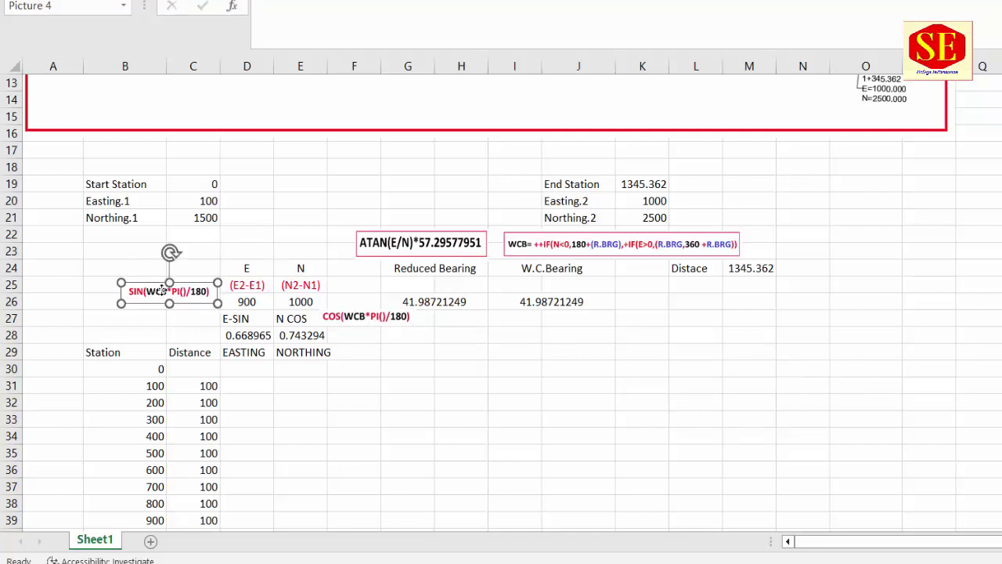
Step: Review the sine and cosine formulas in D28 and E28
click(246, 336)
click(306, 335)
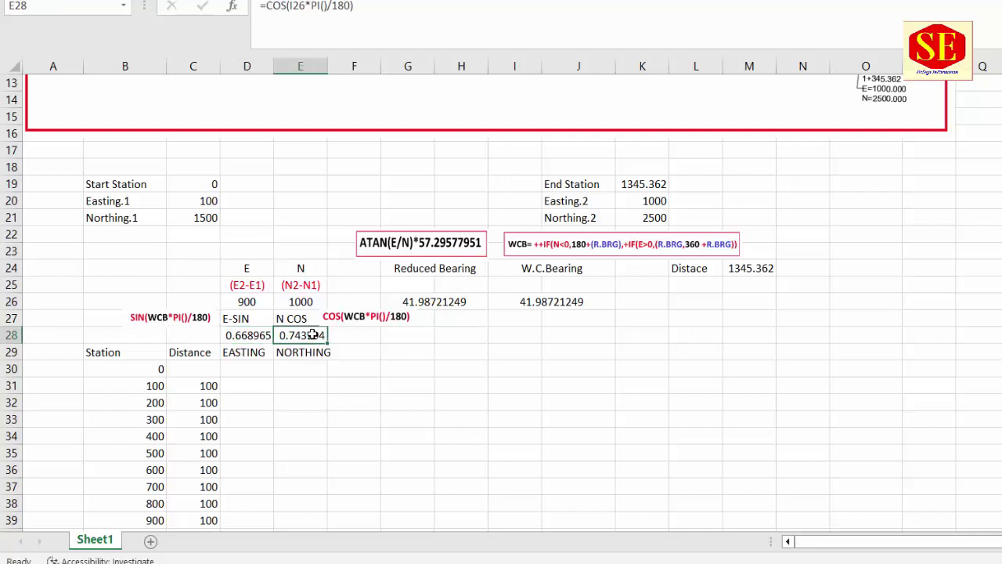
click(259, 368)
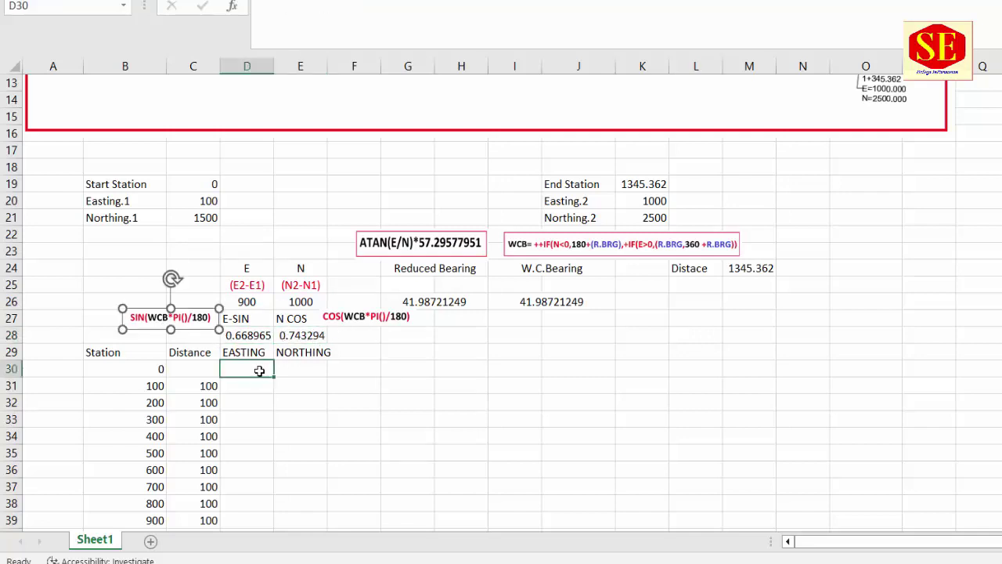
click(249, 385)
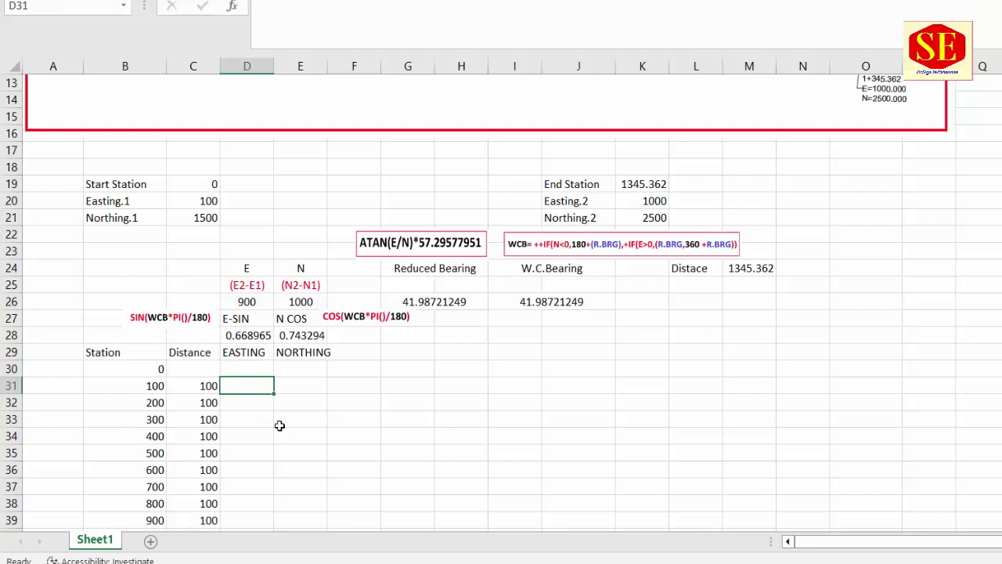
Step: Enter distance 0, easting 100 and northing 1500 for the first station in row 30
click(203, 372)
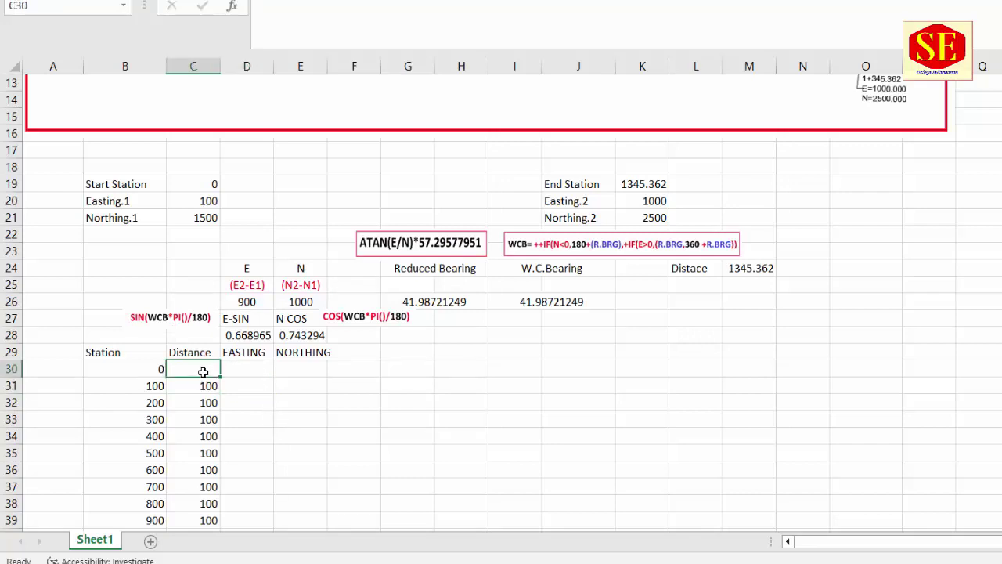
text(0)
key(Return)
click(263, 367)
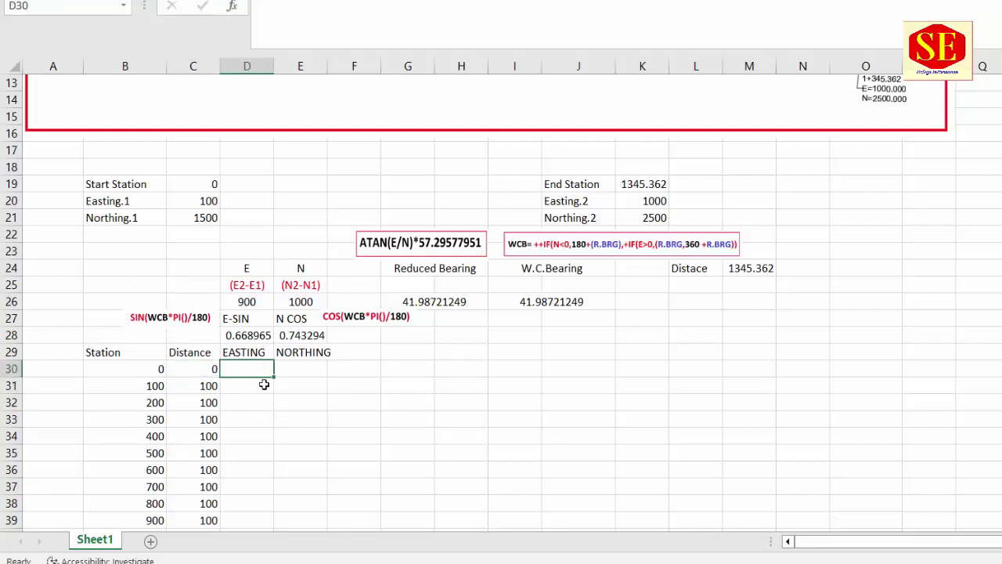
scroll(264, 384, up, 4)
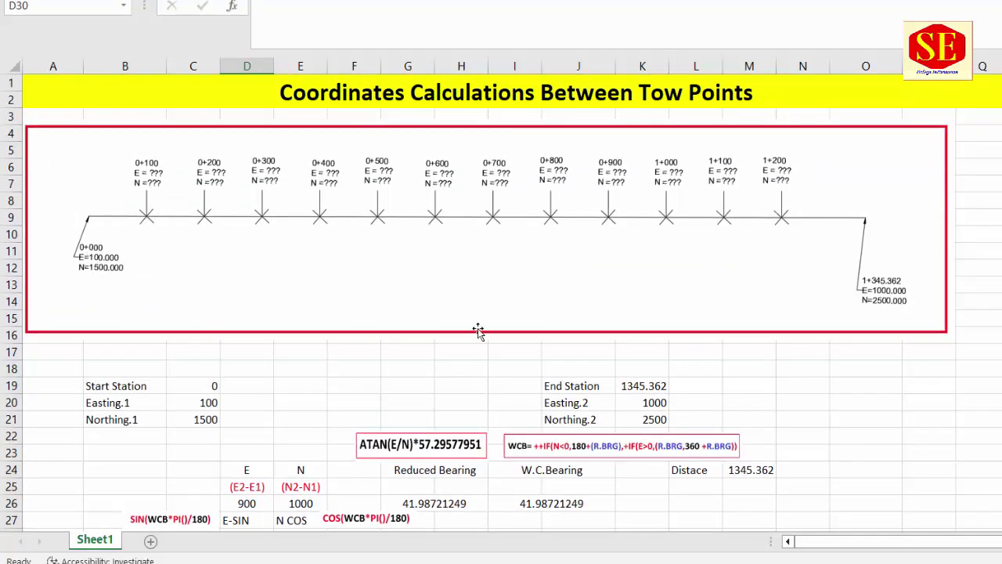
scroll(478, 330, down, 2)
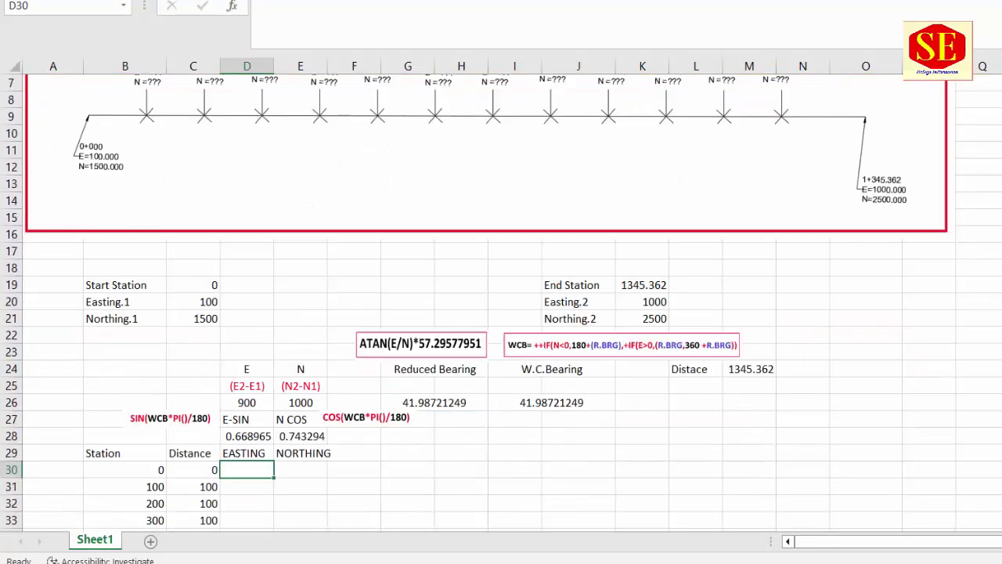
text(100)
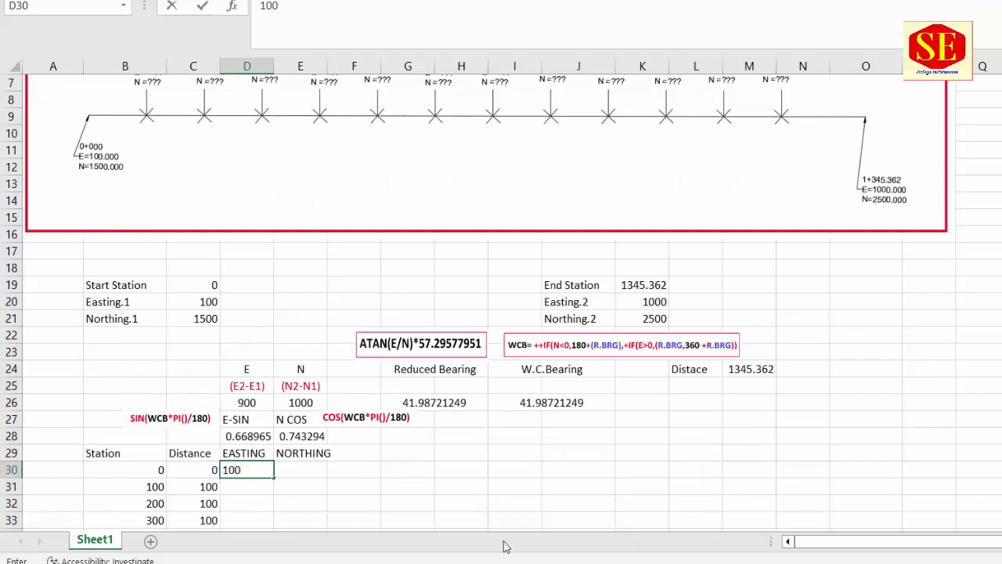
click(302, 467)
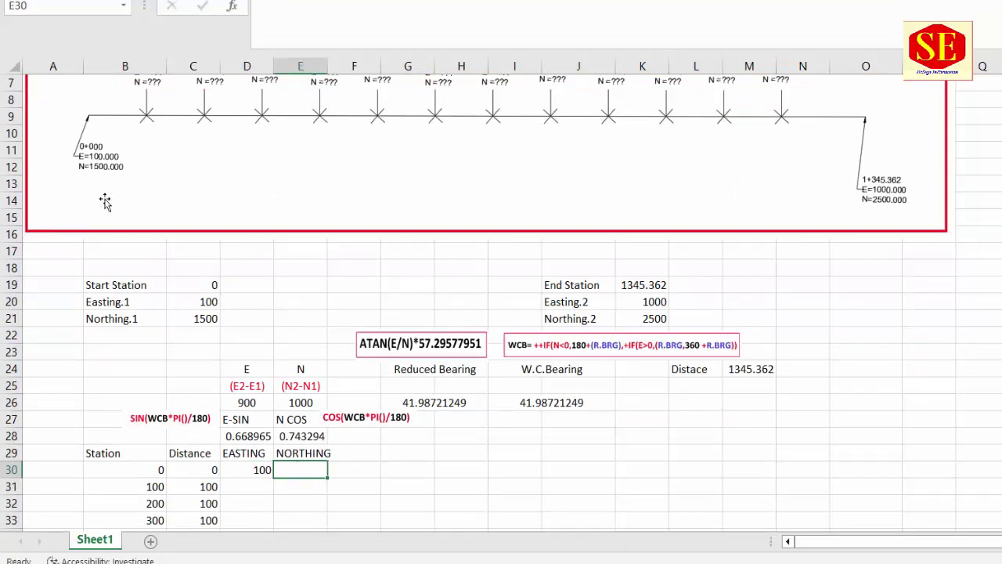
text(1500)
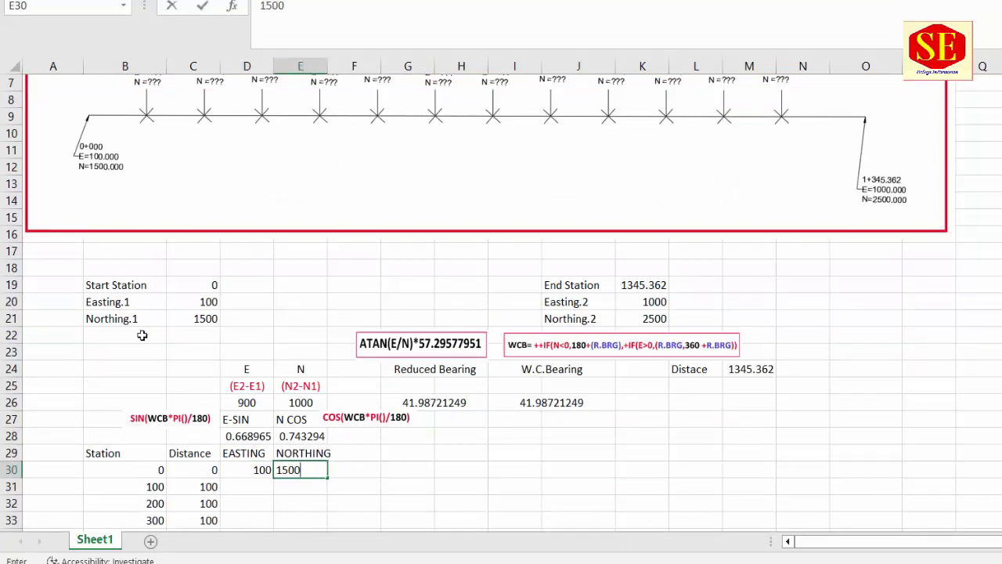
key(Return)
scroll(743, 462, down, 1)
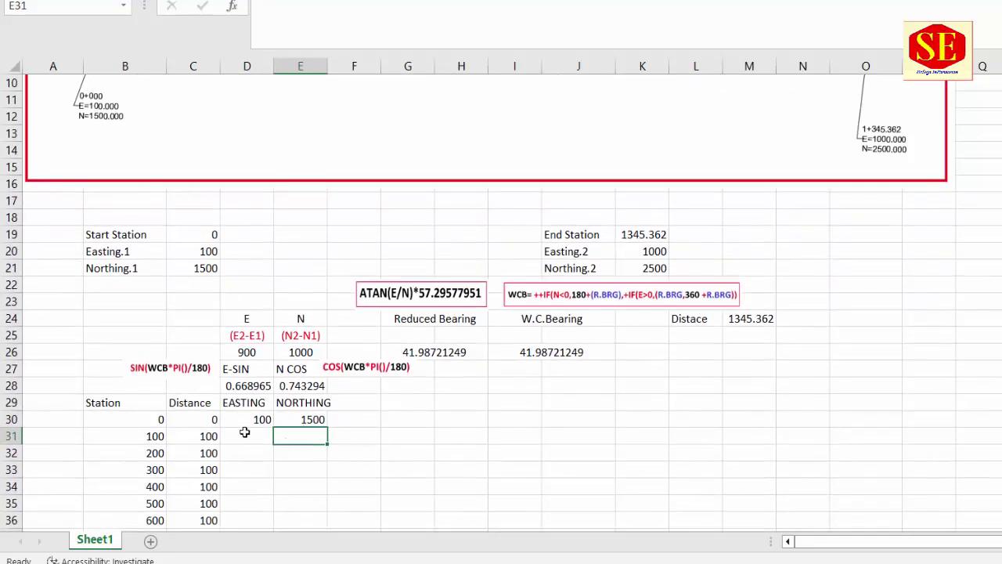
scroll(244, 432, down, 2)
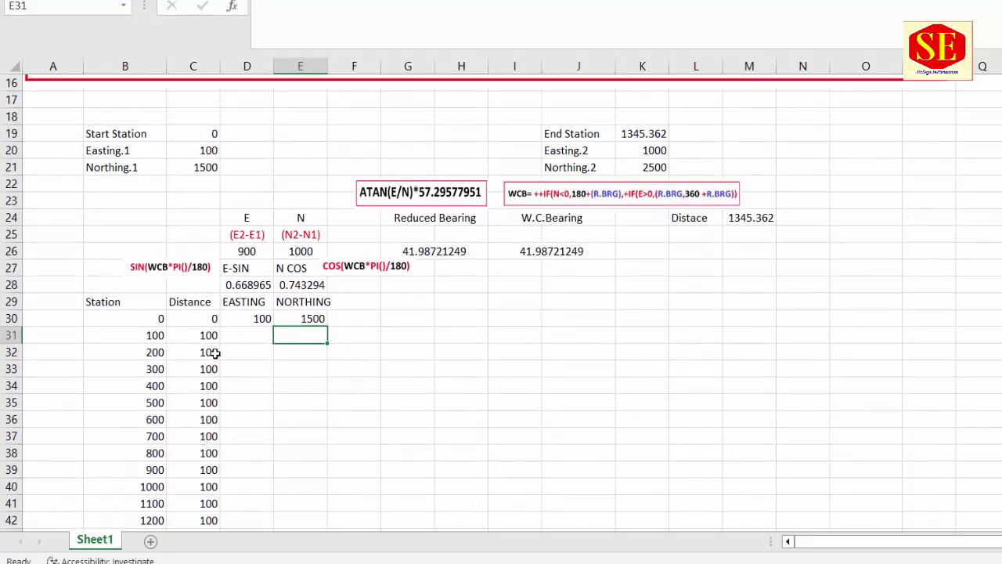
Step: Enter =D30+($D$28*C31) in D31, giving easting 166.8965 for station 100
click(258, 336)
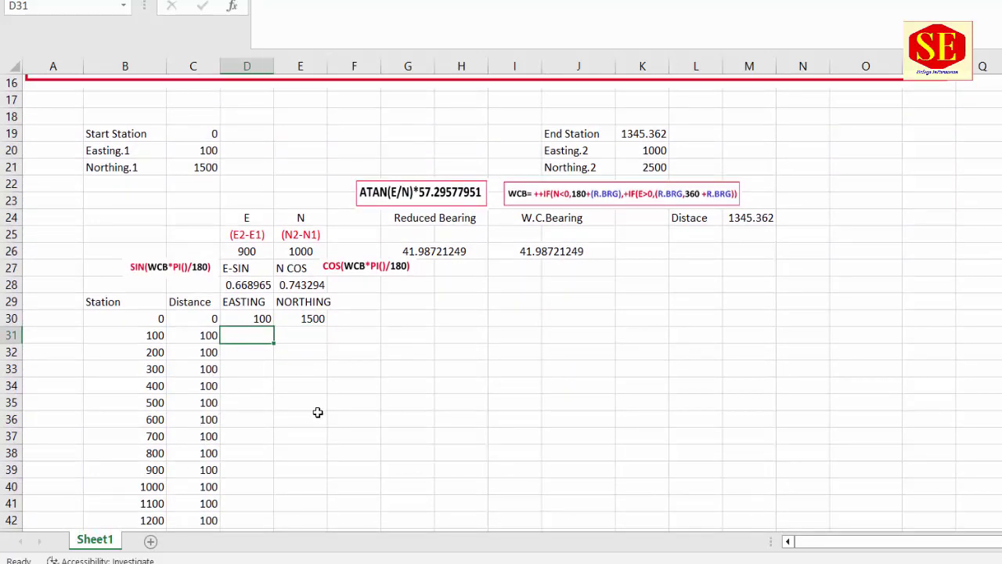
text(=)
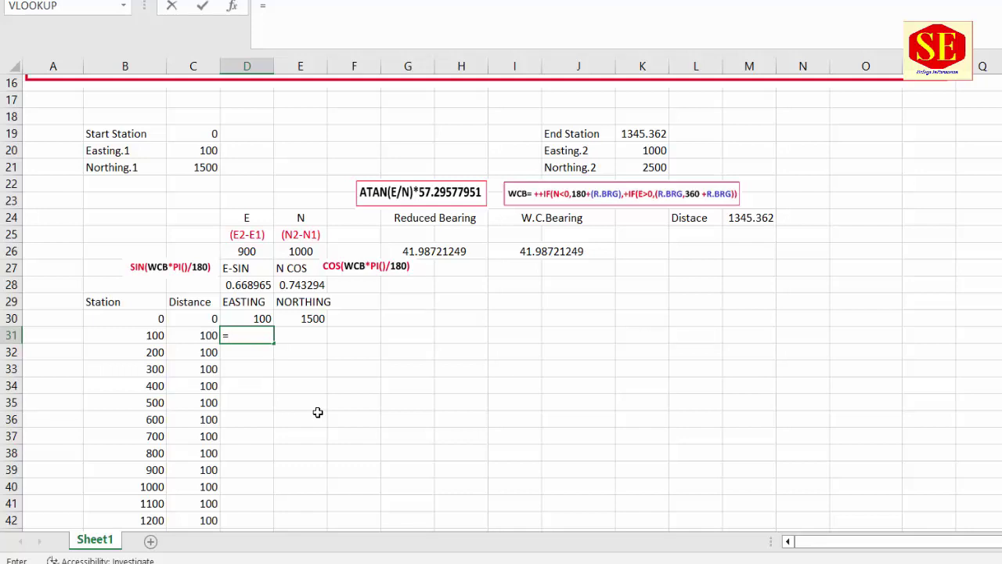
click(256, 318)
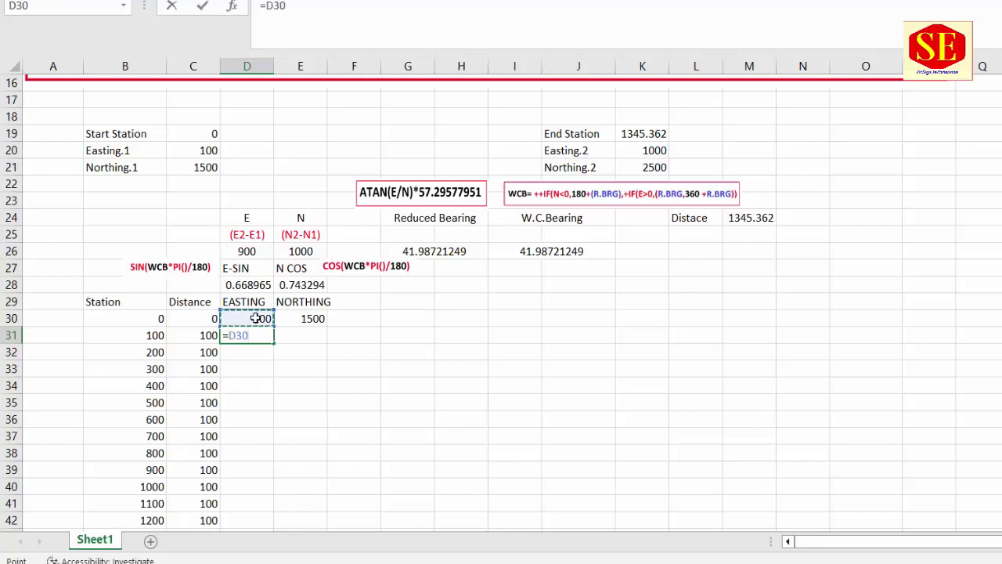
text(+()
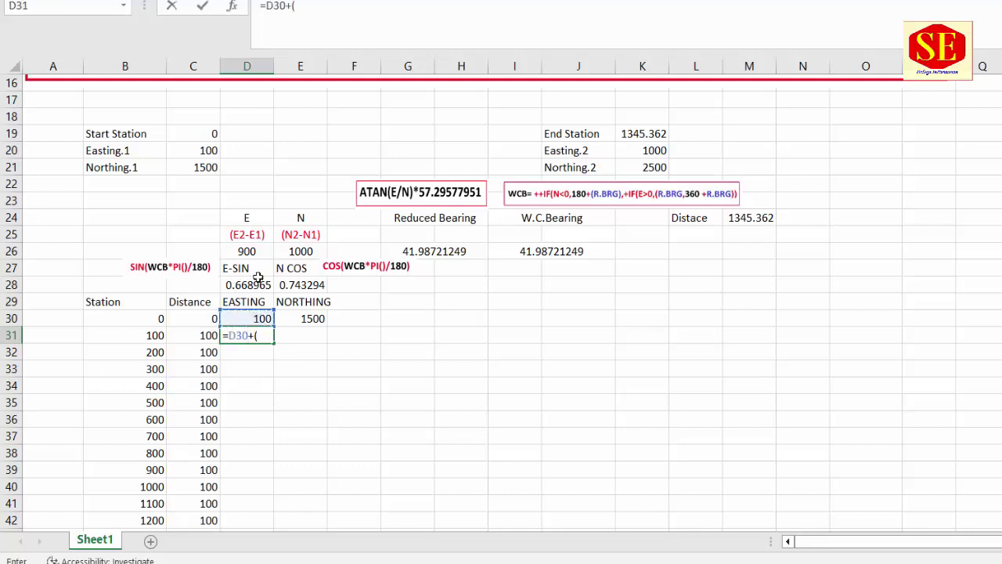
click(232, 287)
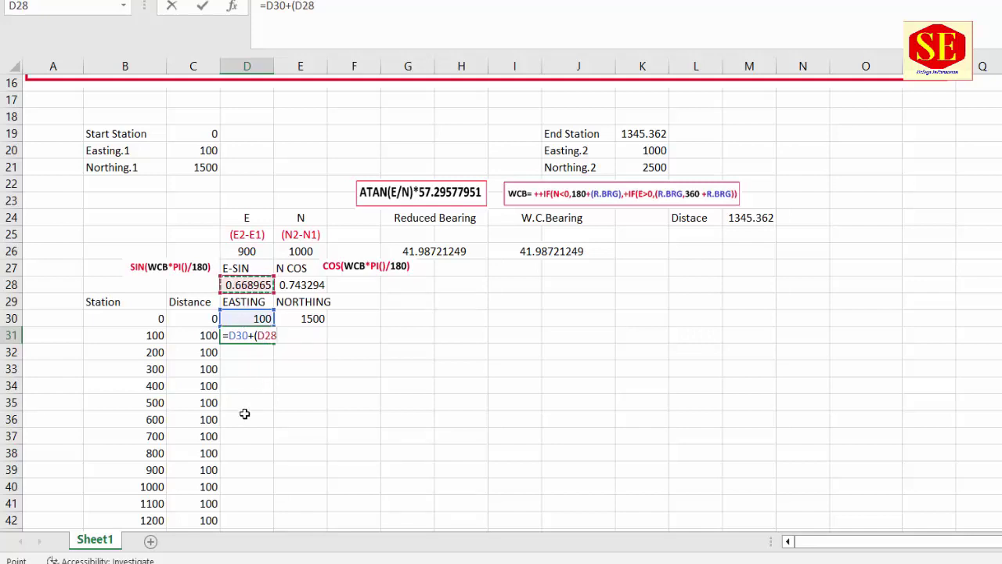
key(F4)
text(*)
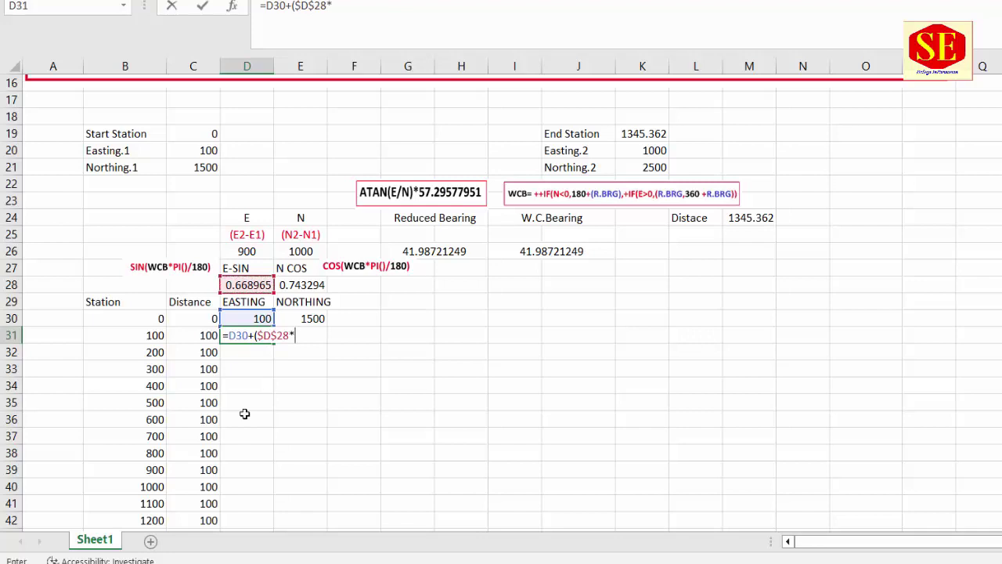
click(208, 338)
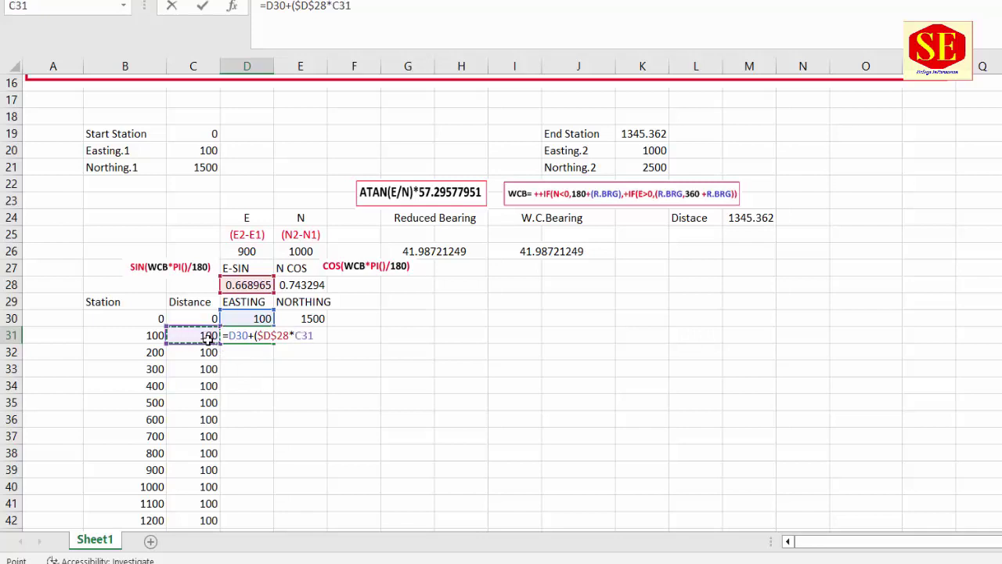
text())
key(Return)
click(249, 337)
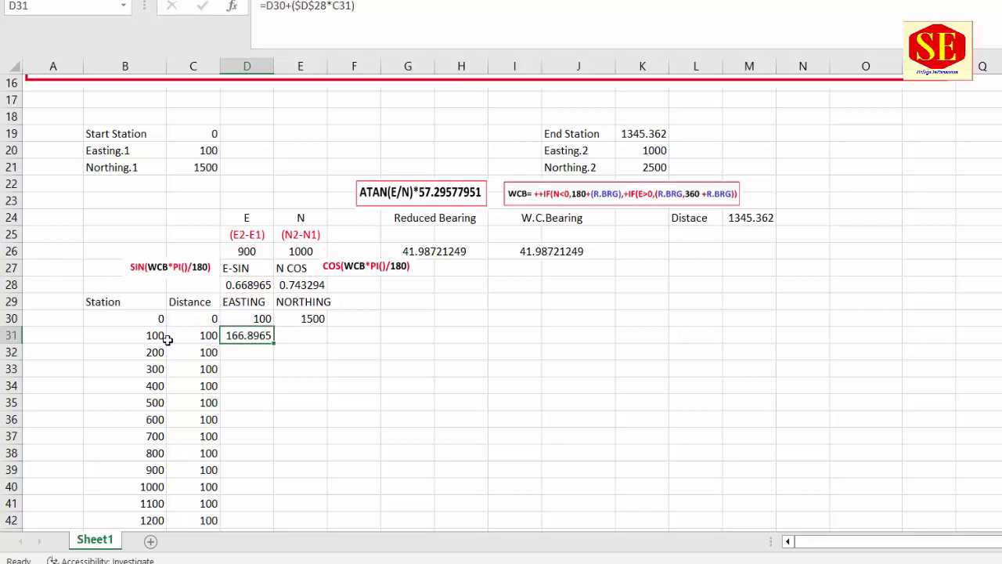
Step: Select the Station values down column B
click(150, 335)
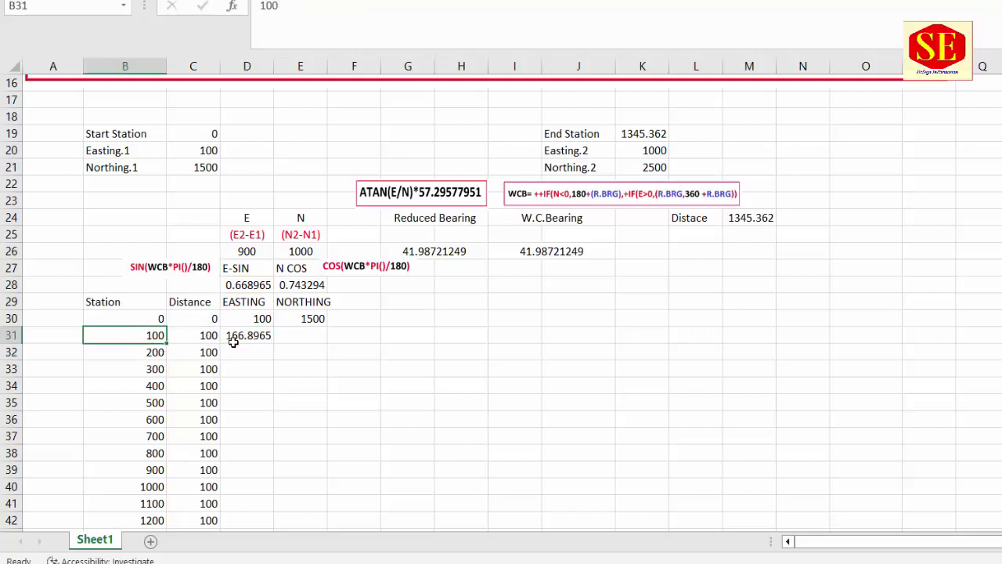
scroll(234, 341, down, 1)
drag(145, 267, 146, 503)
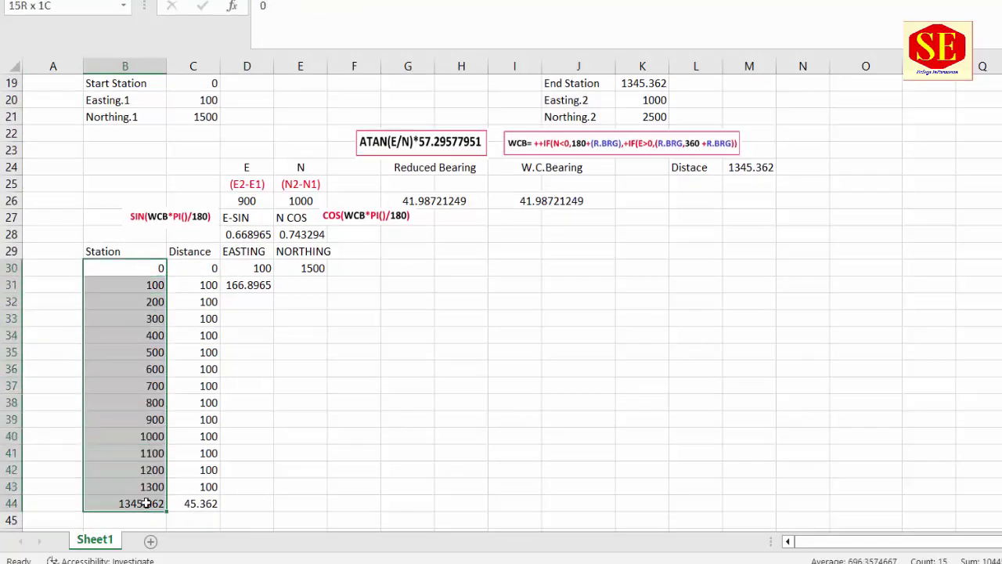
Step: Apply the custom number format 0+000.000 to the Station cells B30:B44
right_click(136, 399)
click(149, 321)
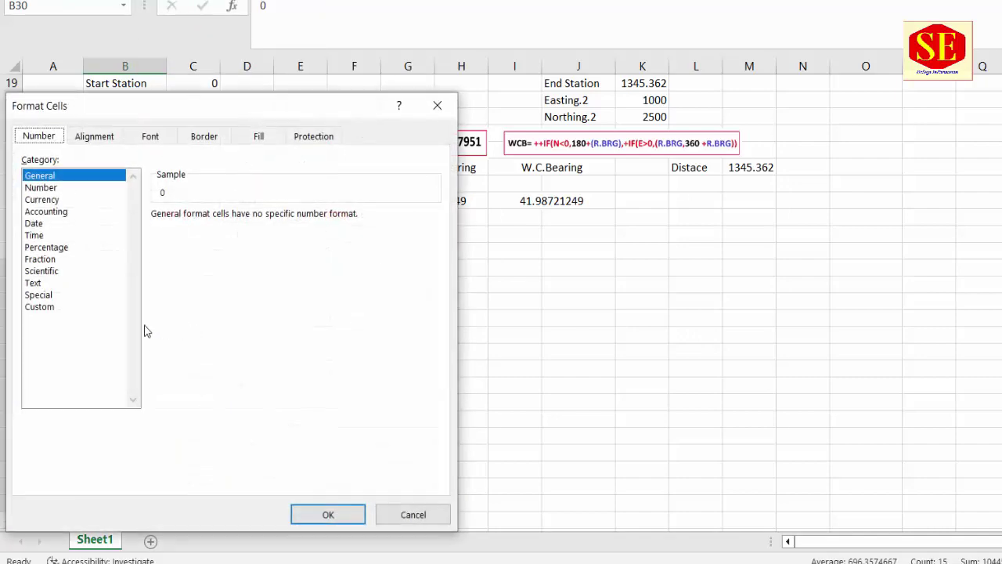
click(37, 308)
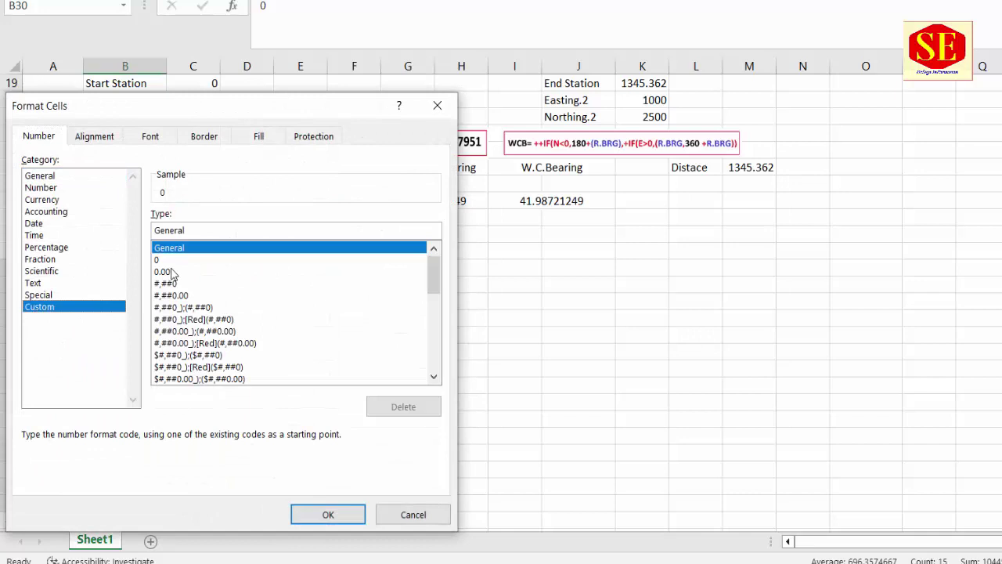
double_click(208, 230)
text(0+000.000)
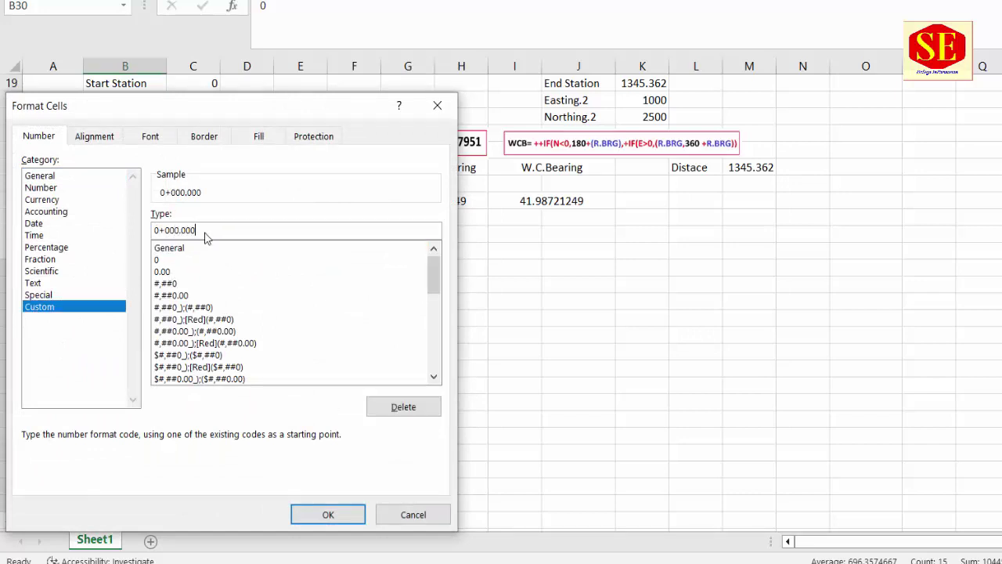
click(326, 514)
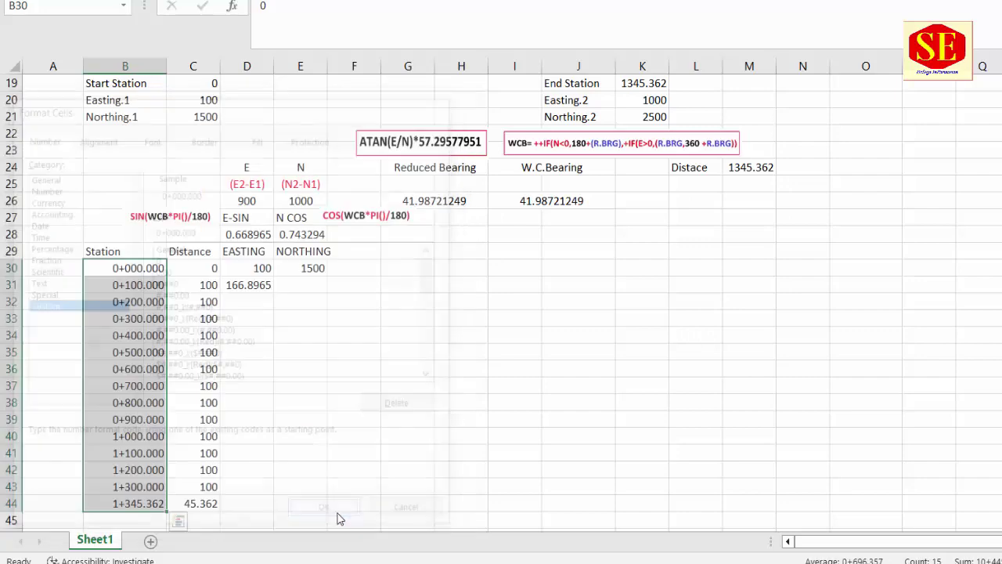
click(131, 286)
Step: Enter =D31+($D$28*C32) in D32 with D28 made absolute
click(262, 287)
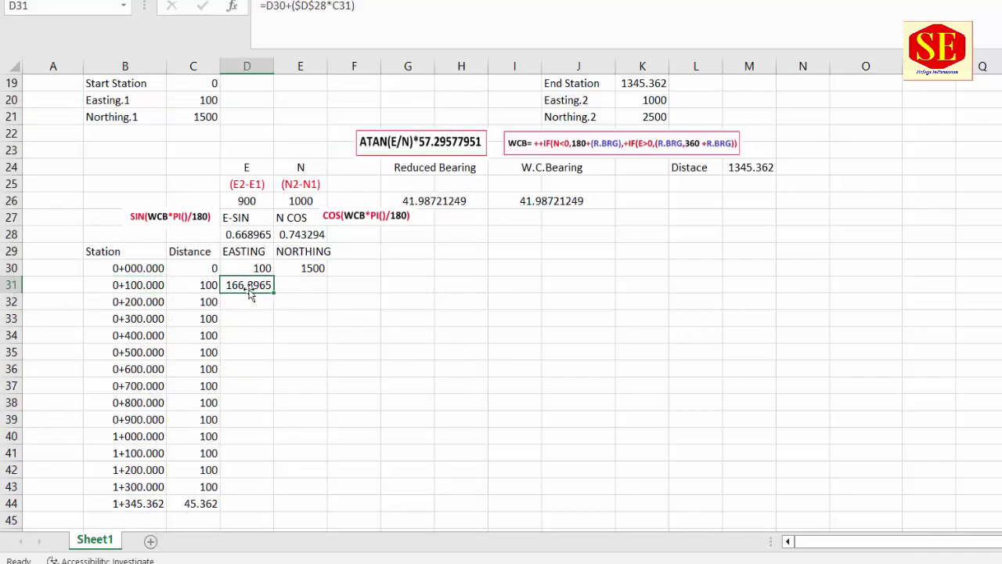
click(259, 301)
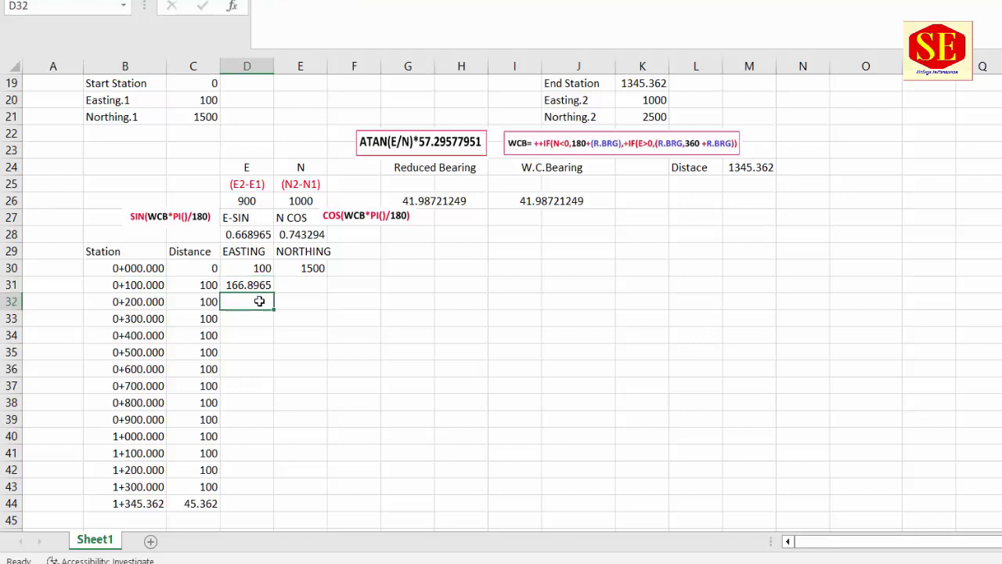
text(=)
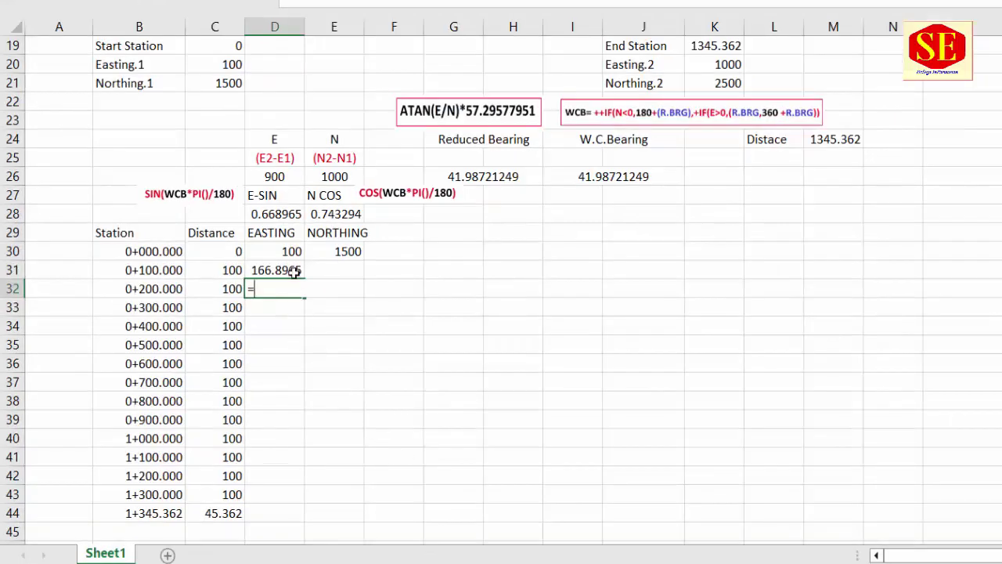
click(287, 269)
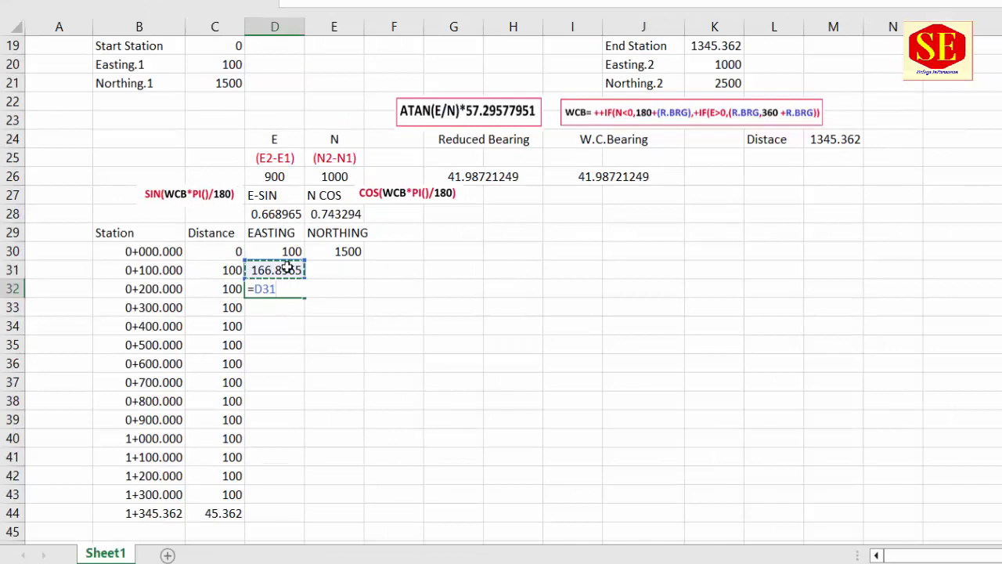
text(+()
click(285, 214)
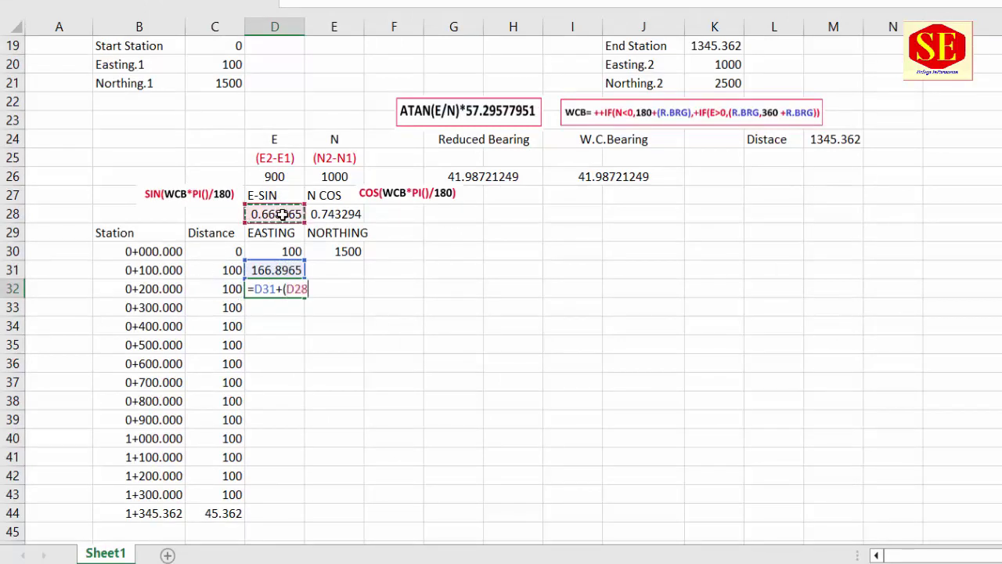
key(F4)
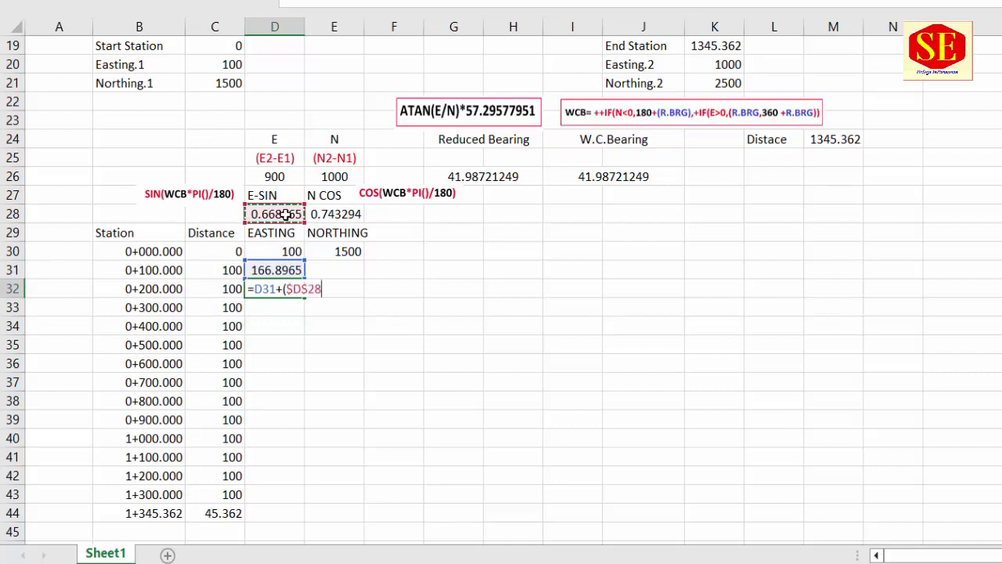
text(*)
click(235, 288)
text())
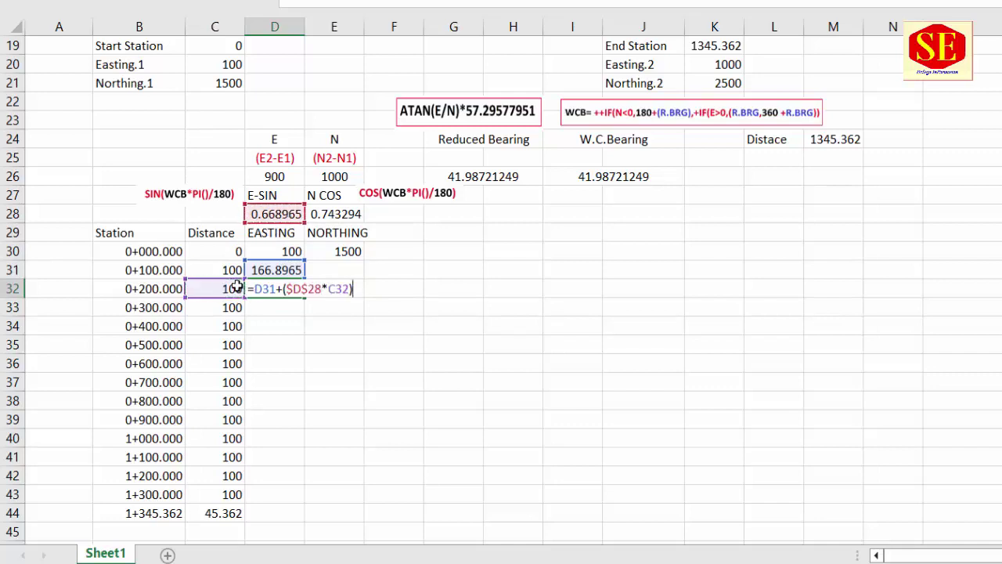
key(Return)
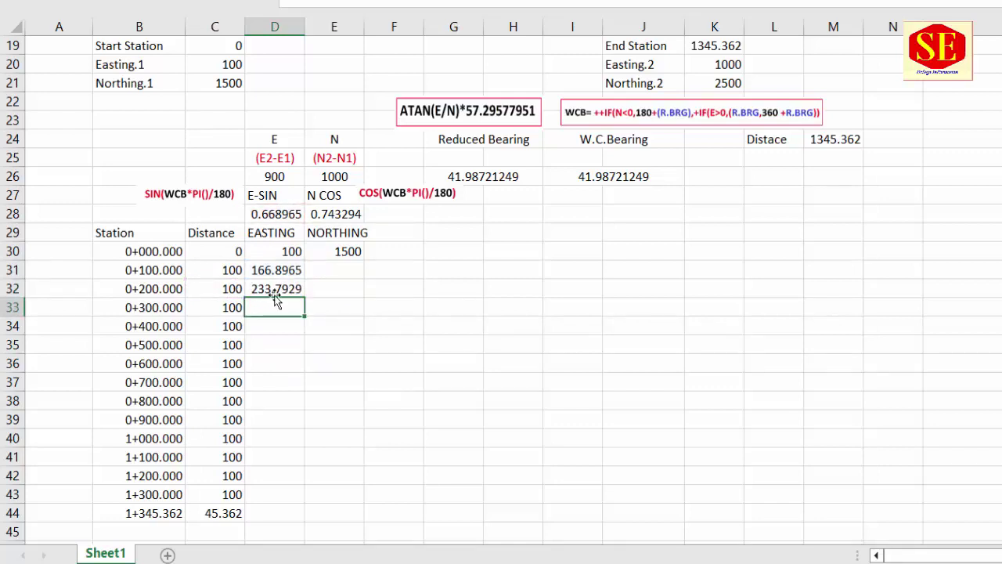
Step: Fill the easting formula down column D to D44, e.g. 635.1718 at 0+800.000
click(274, 286)
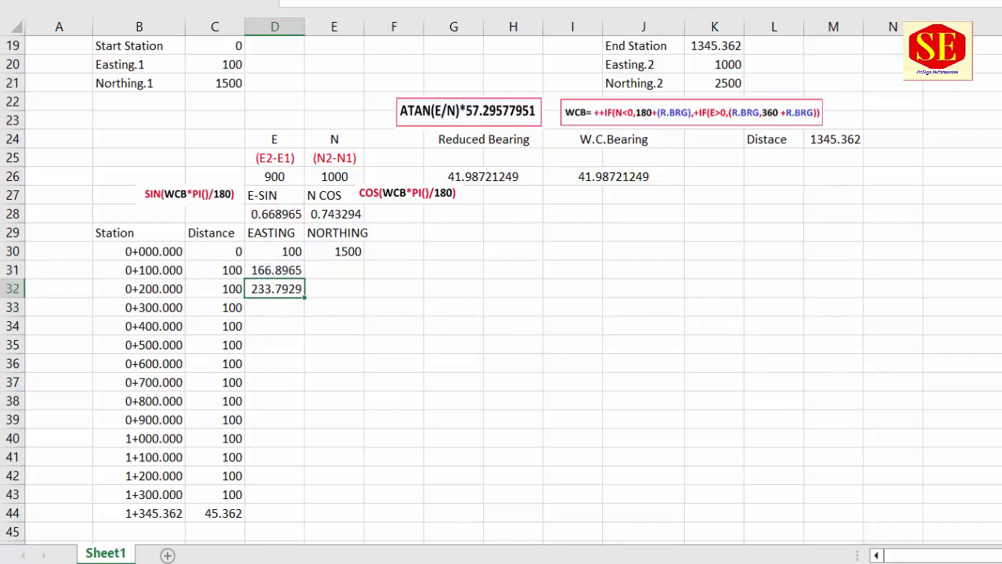
double_click(305, 297)
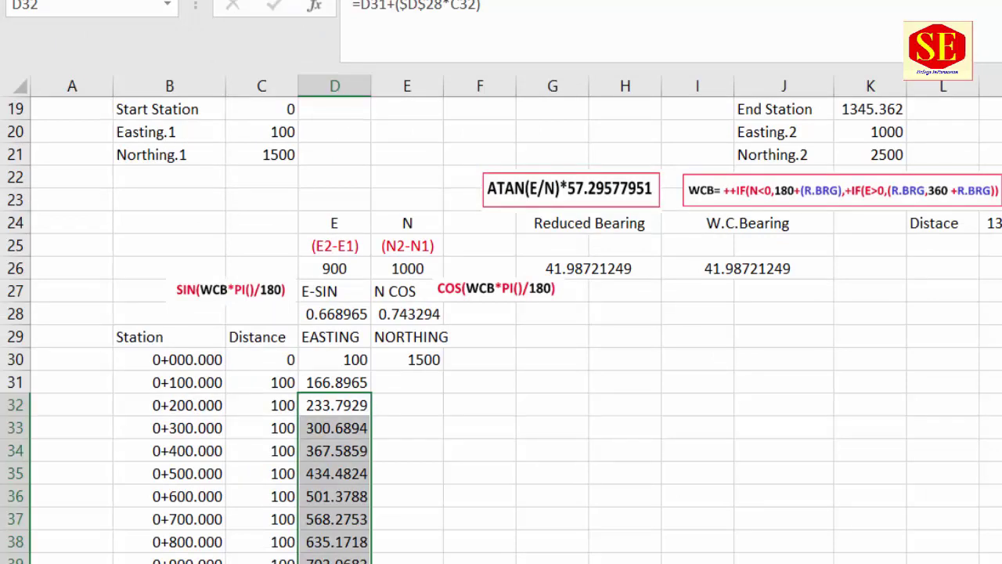
key(ctrl+Down)
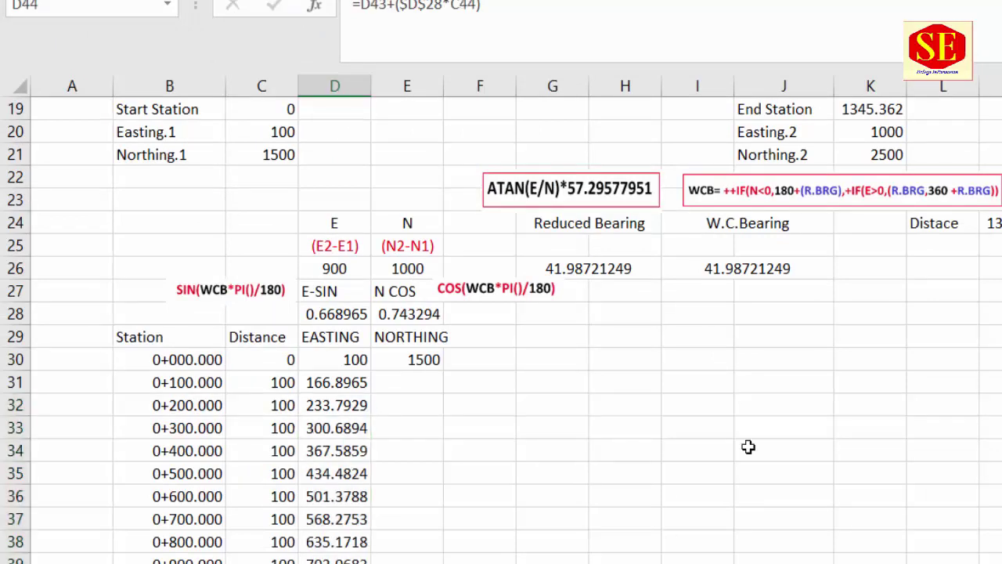
click(896, 135)
Step: Enter =E30+($E$28*C31) in E31, giving northing 1574.329 for station 0+100.000
drag(353, 360, 336, 560)
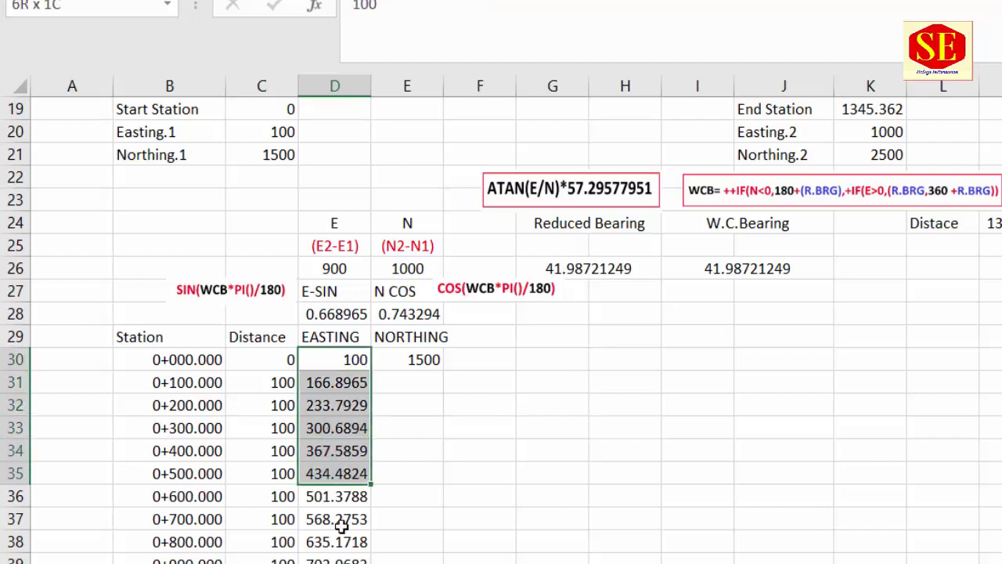
click(407, 381)
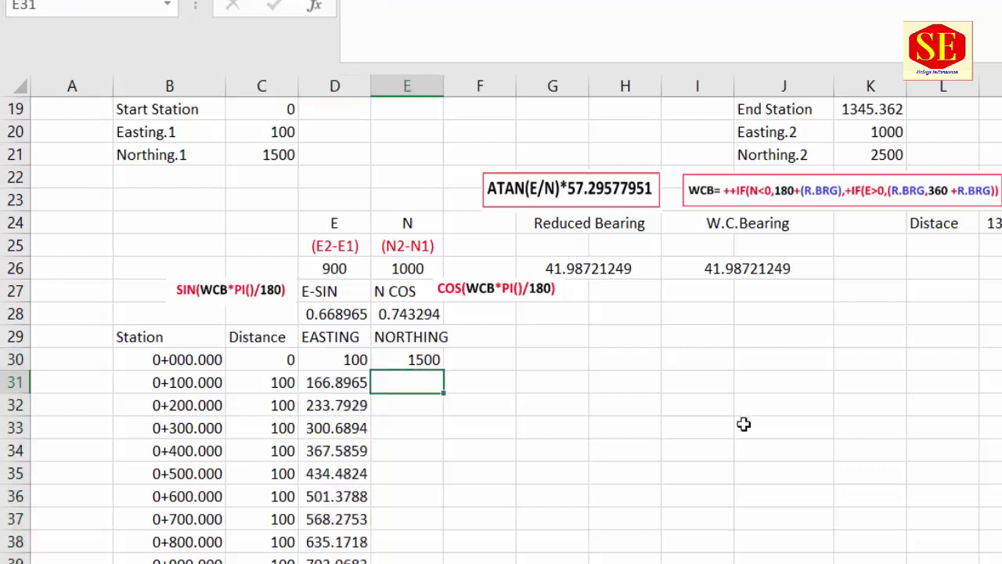
text(=)
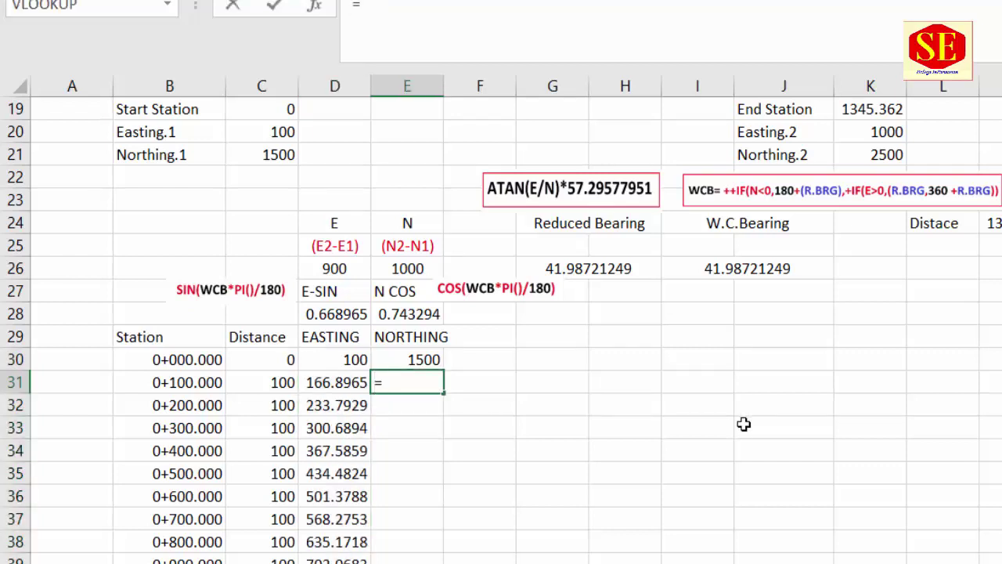
click(414, 360)
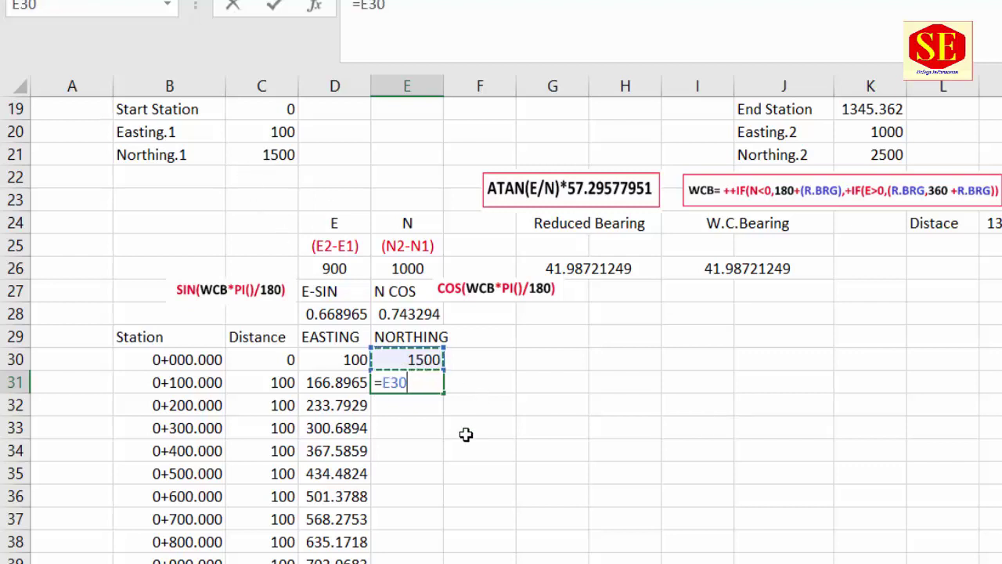
text(+)
text(()
click(403, 311)
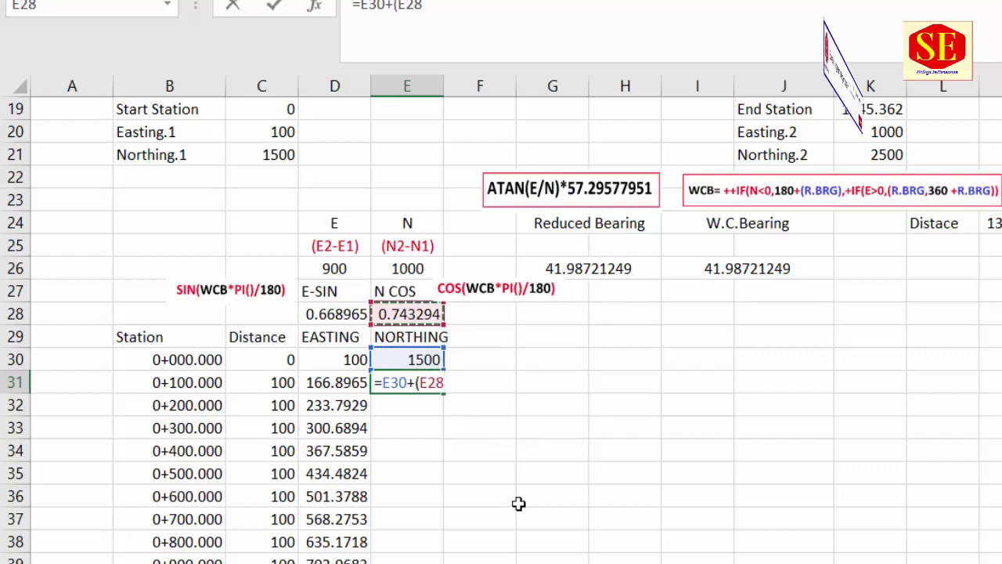
key(F4)
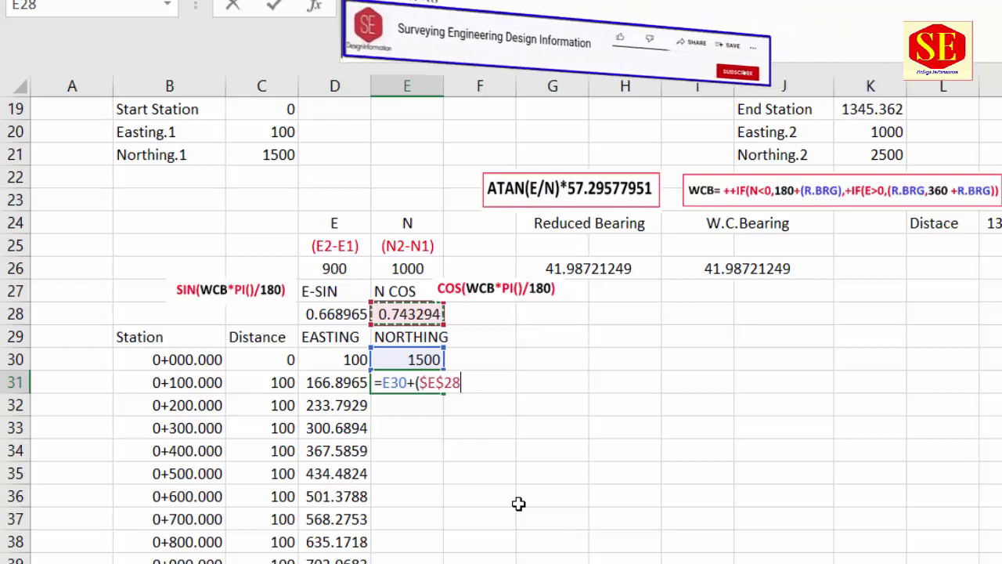
text(*)
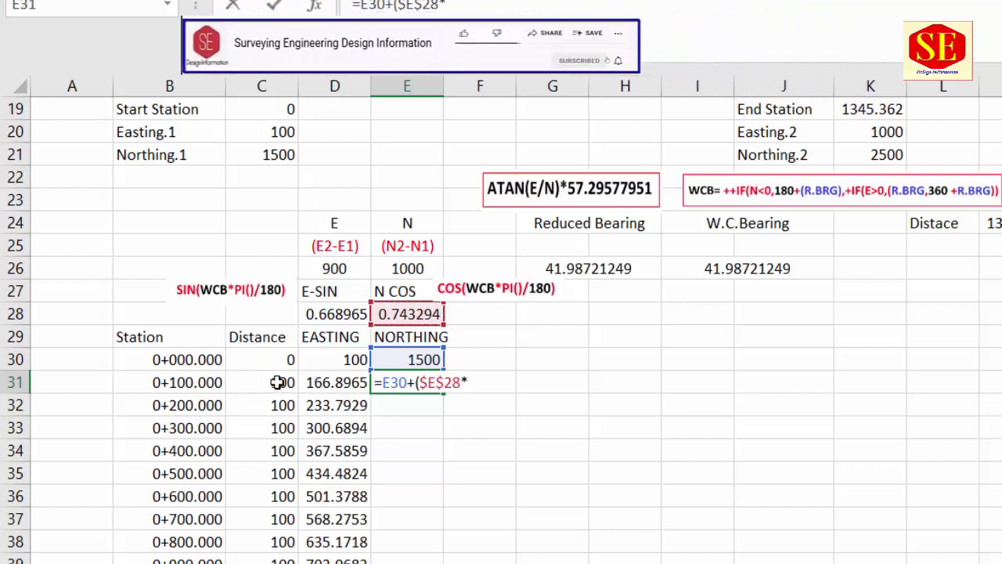
click(277, 382)
text())
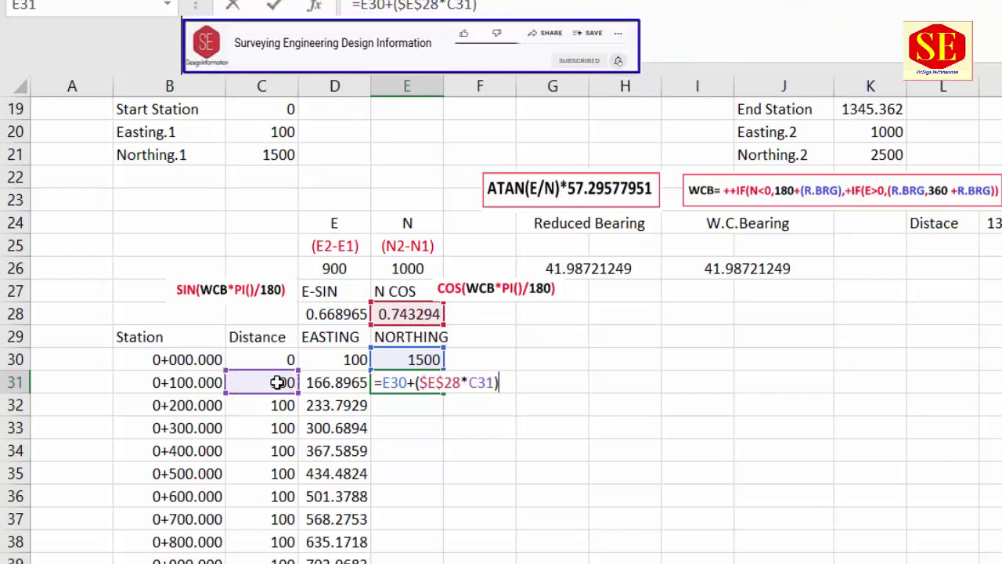
key(Return)
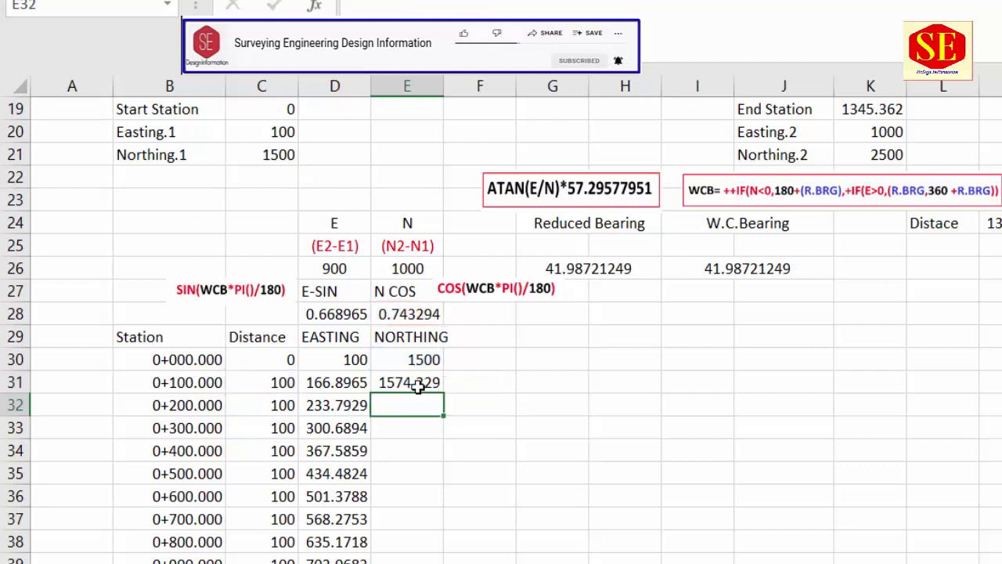
Step: Enter =E31+($E$28*C32) in E32 with E28 made absolute
text(=)
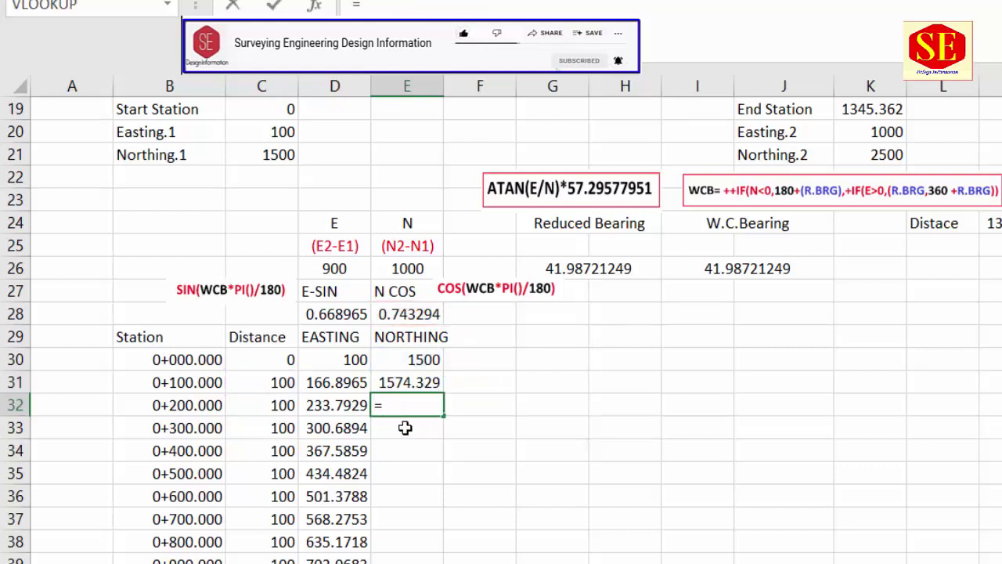
click(430, 382)
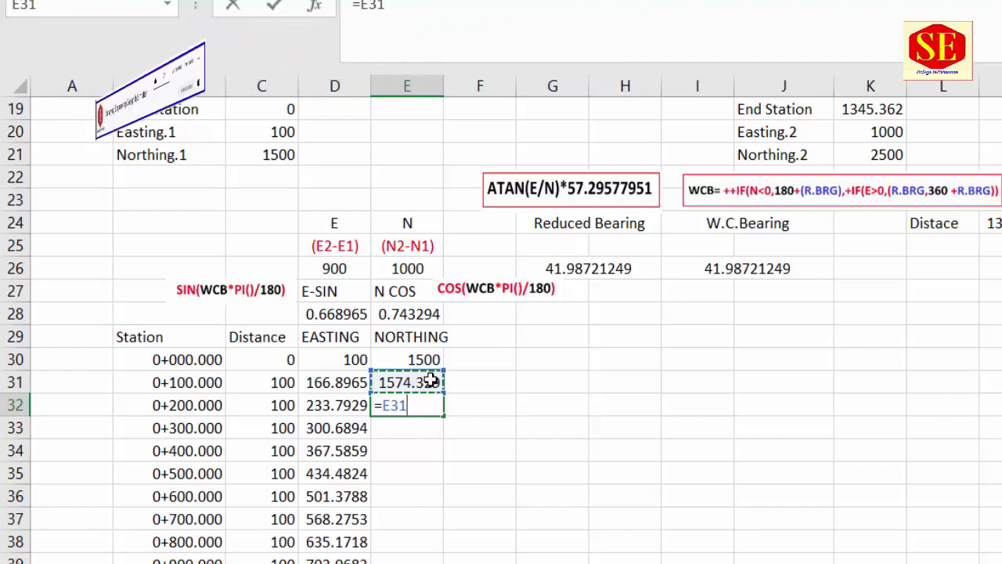
text(+()
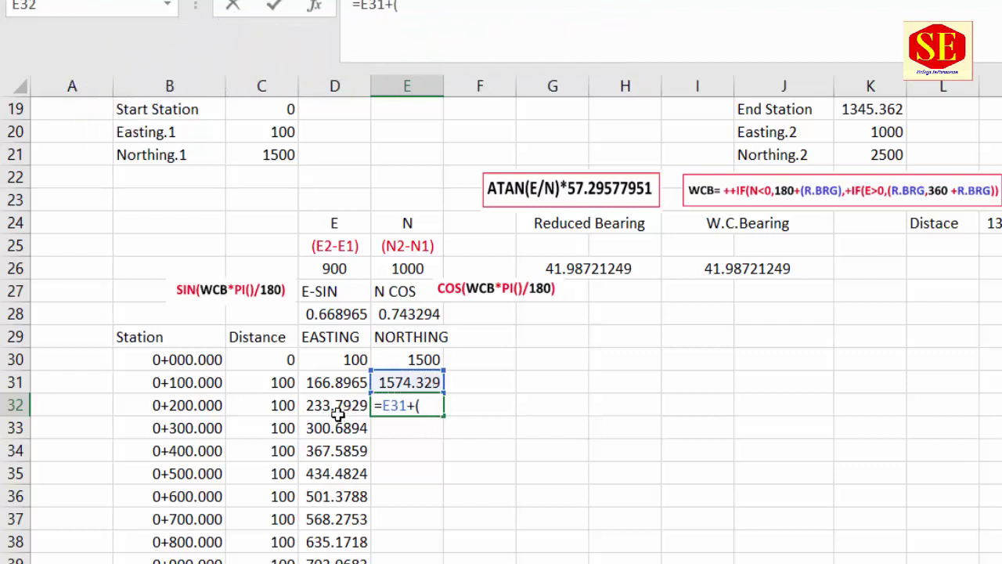
click(405, 316)
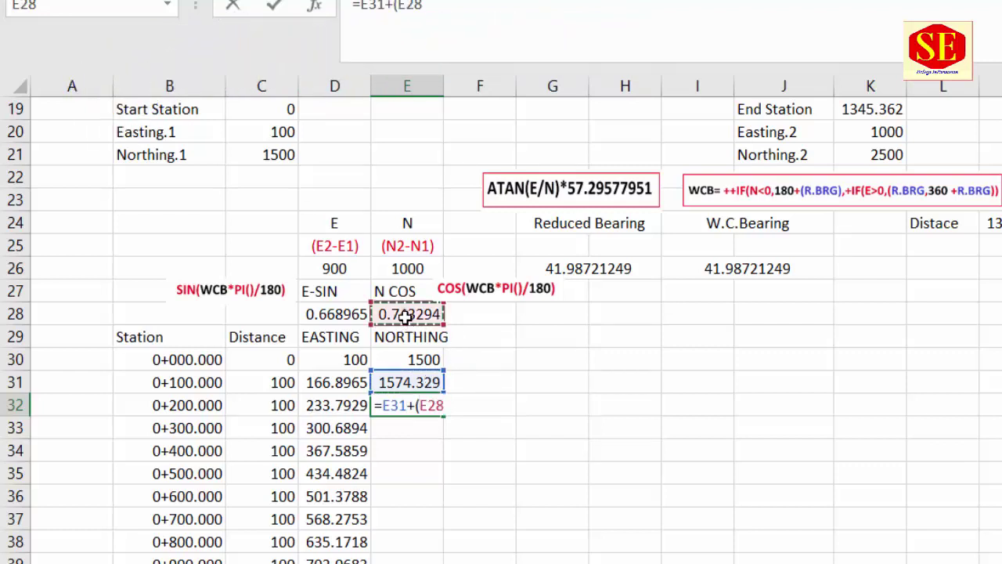
key(F4)
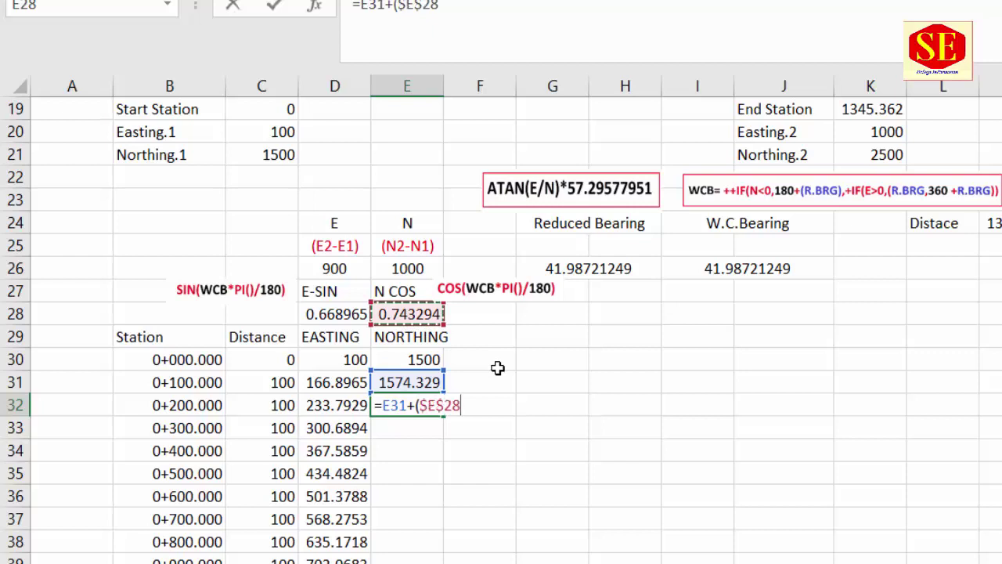
text(*)
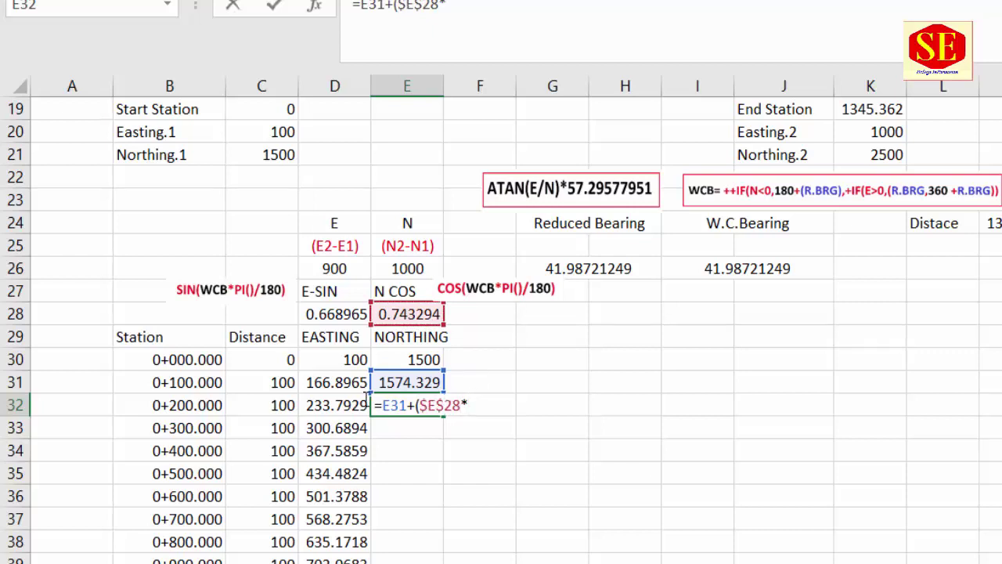
click(284, 406)
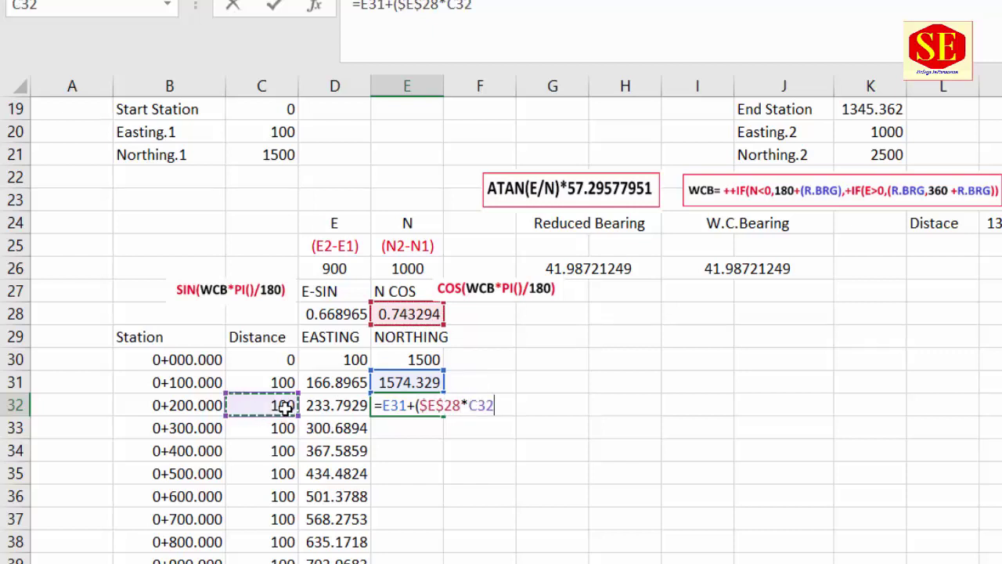
text())
key(Return)
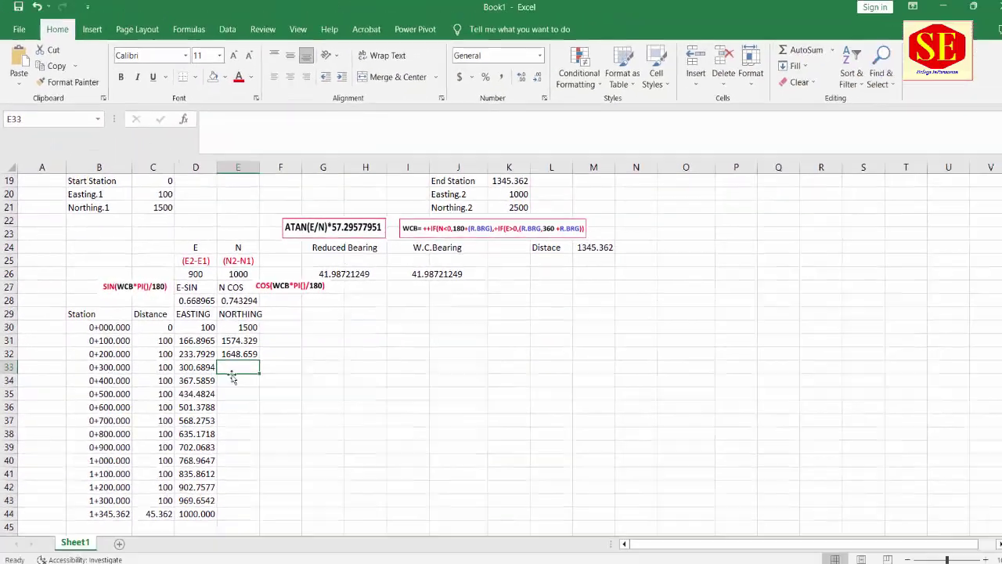
Step: Fill the northing formula down to E44, reaching 2500 at station 1+345.362
click(239, 354)
double_click(258, 359)
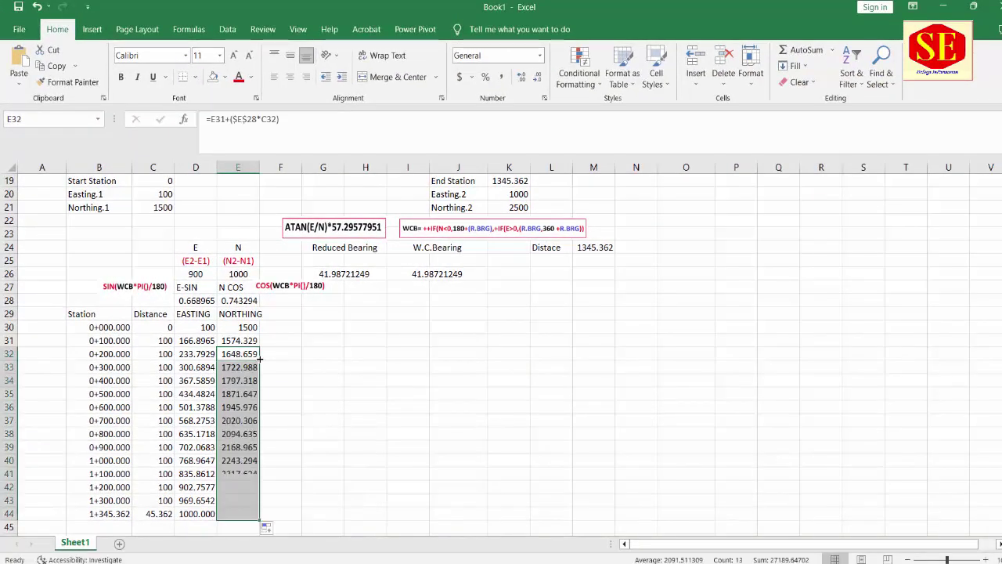
click(241, 515)
drag(205, 519, 241, 515)
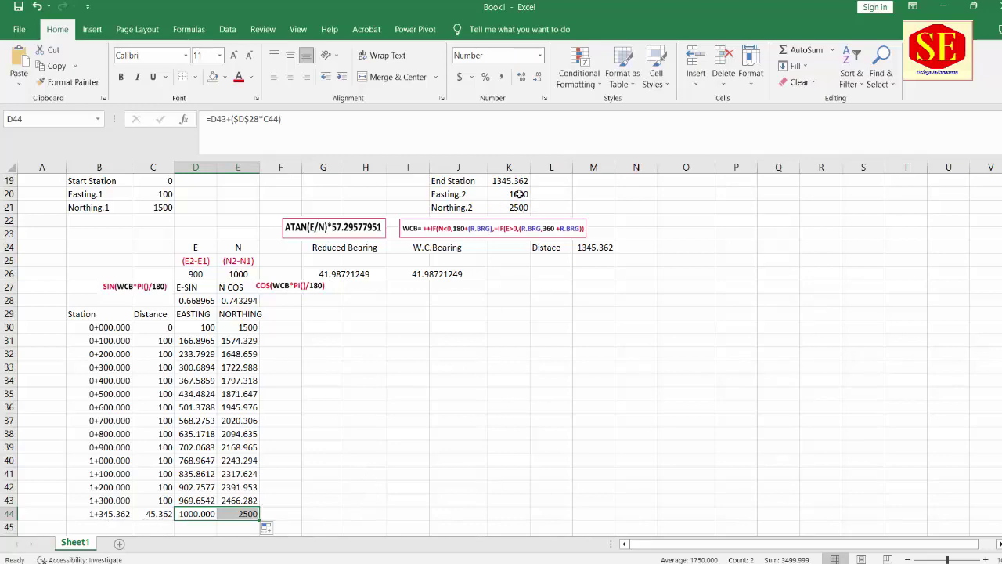
scroll(517, 260, up, 2)
scroll(626, 282, up, 3)
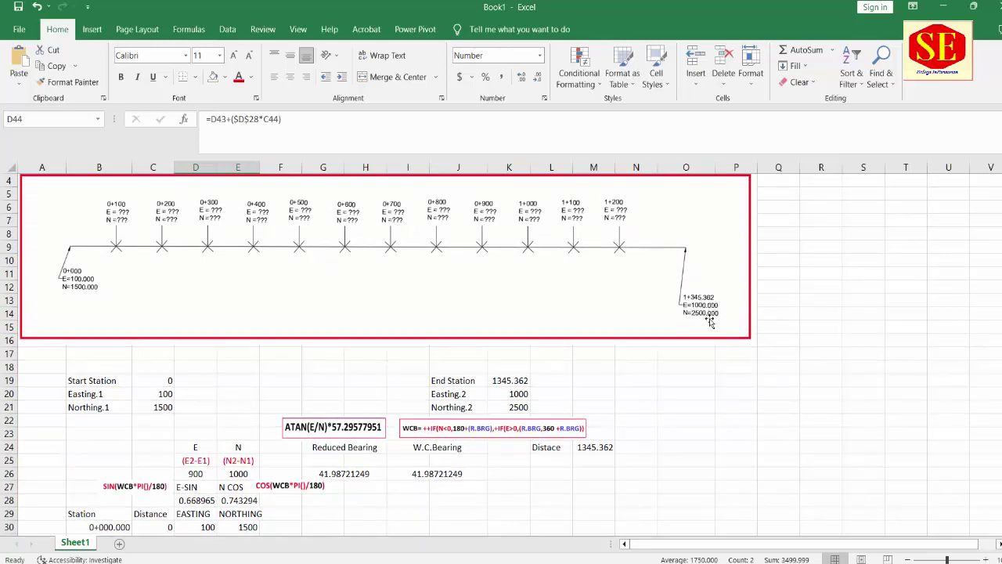
scroll(710, 320, down, 5)
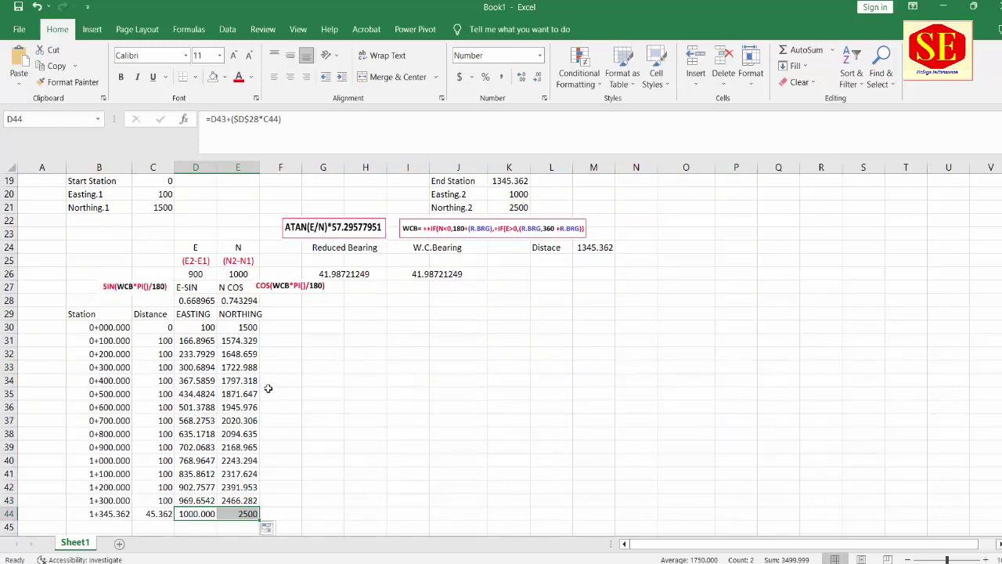
scroll(512, 407, up, 3)
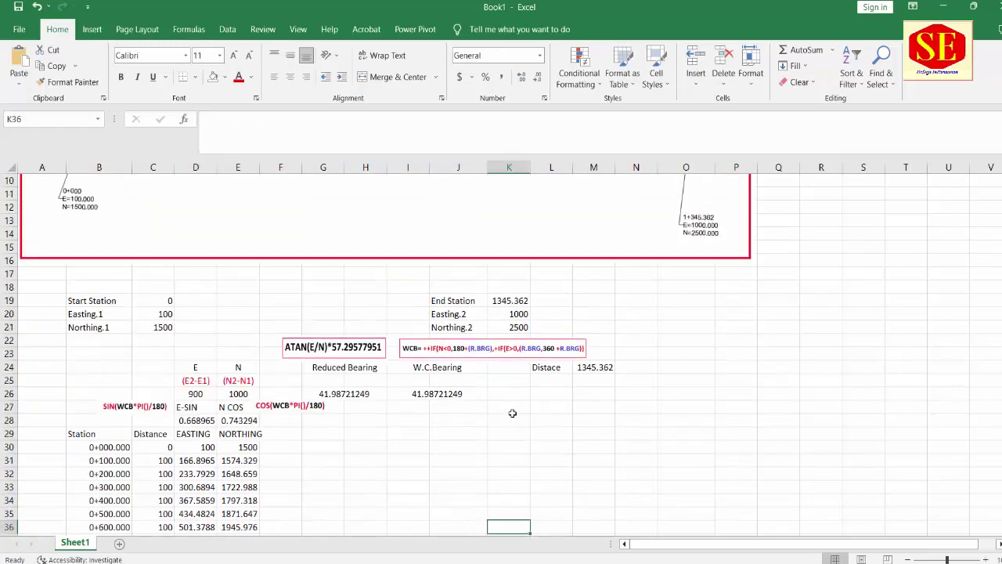
scroll(512, 411, up, 1)
click(348, 250)
scroll(484, 336, up, 2)
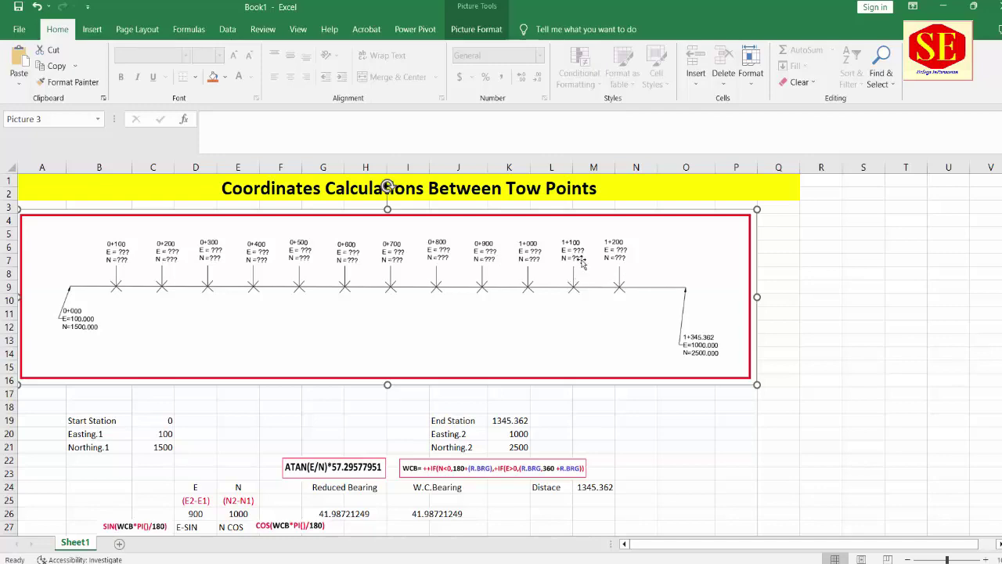
scroll(502, 365, down, 2)
scroll(293, 343, down, 3)
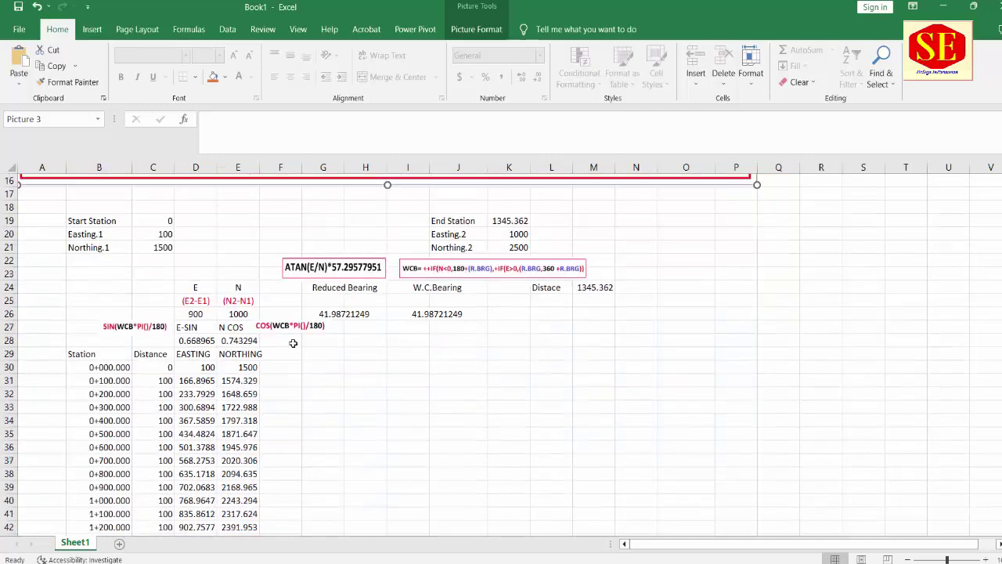
scroll(233, 376, down, 1)
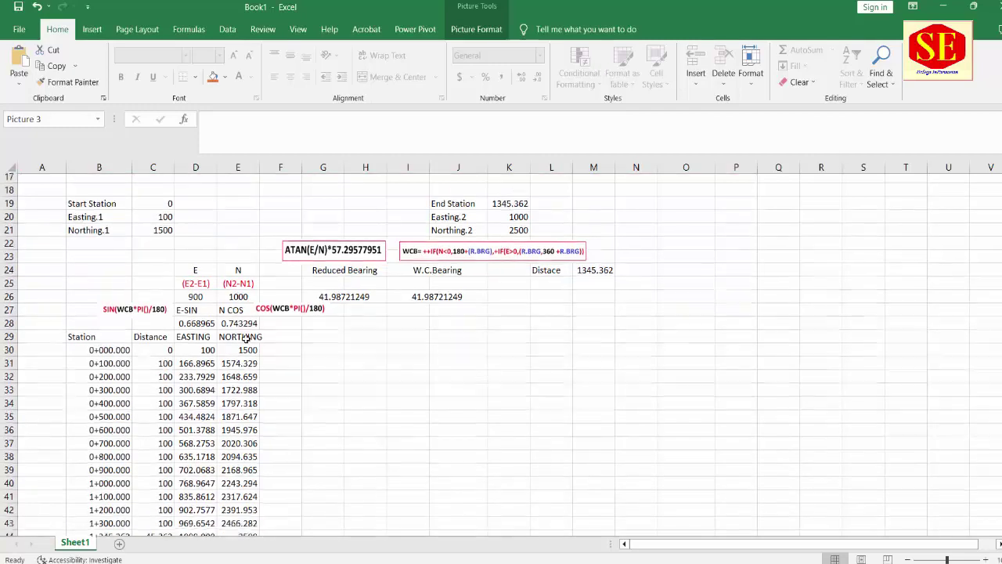
scroll(160, 288, down, 1)
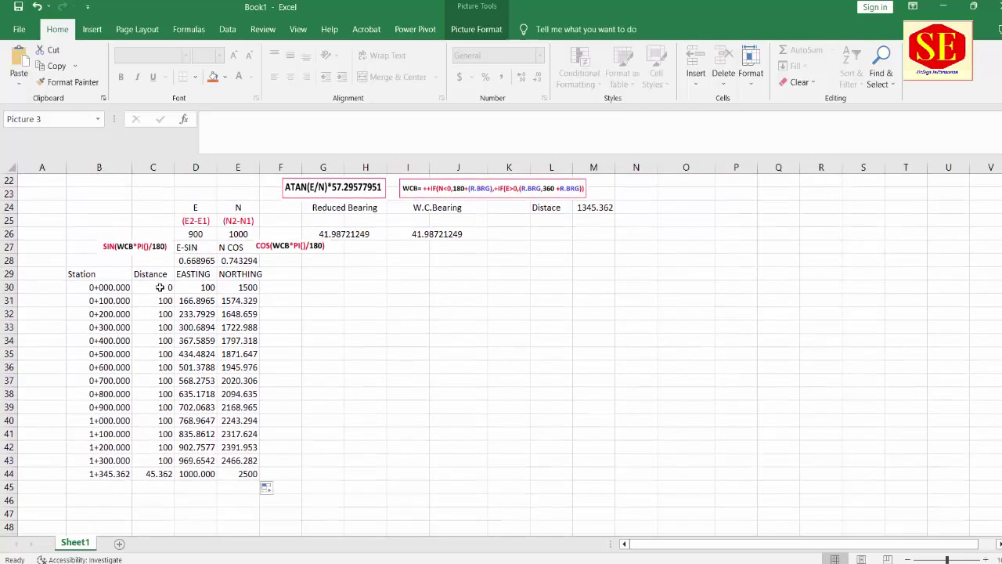
click(115, 299)
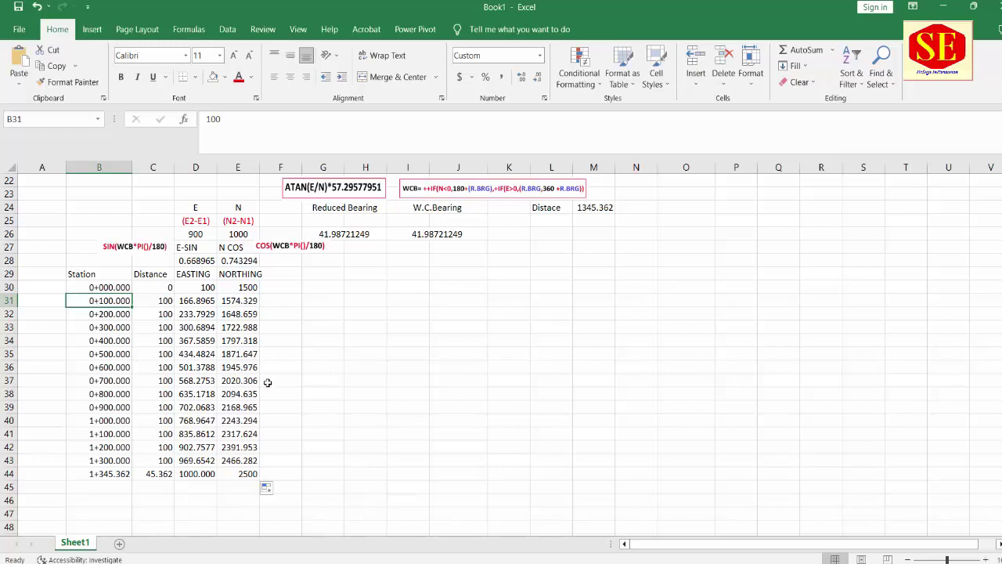
Step: Enter stations 10 and 20 in B31:B32 and extend the 10 m series down column B
text(1)
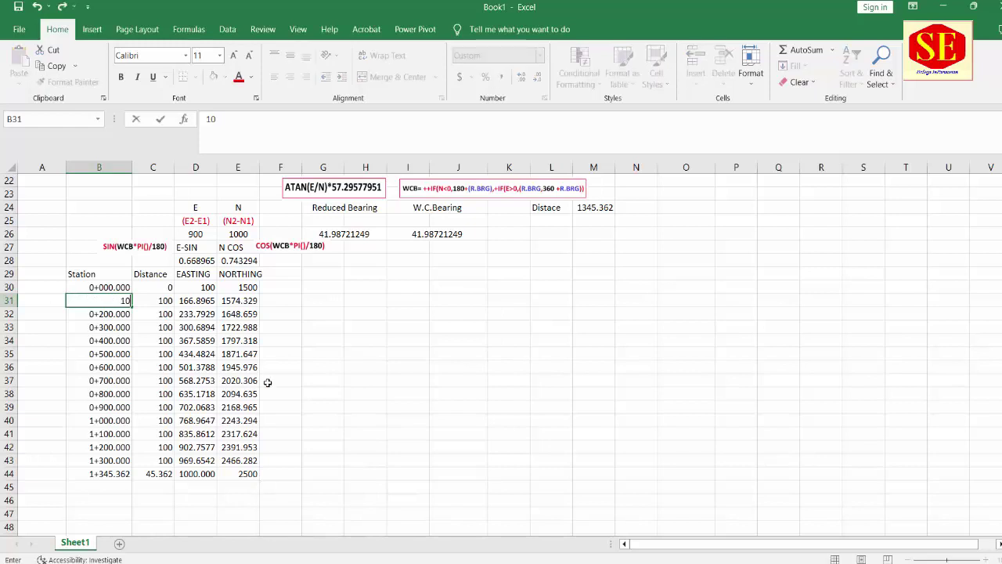
key(Return)
text(20)
key(Return)
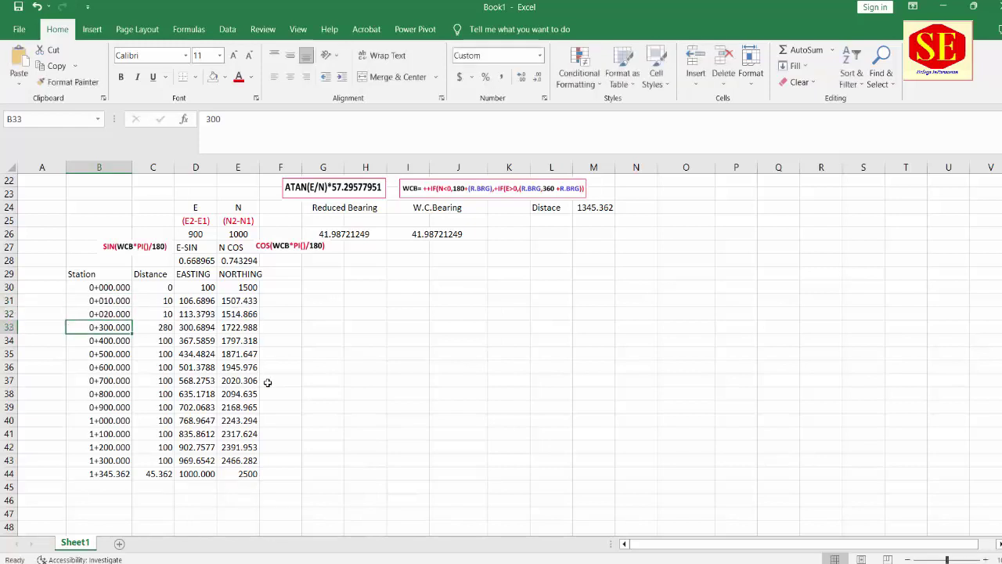
drag(111, 300, 119, 540)
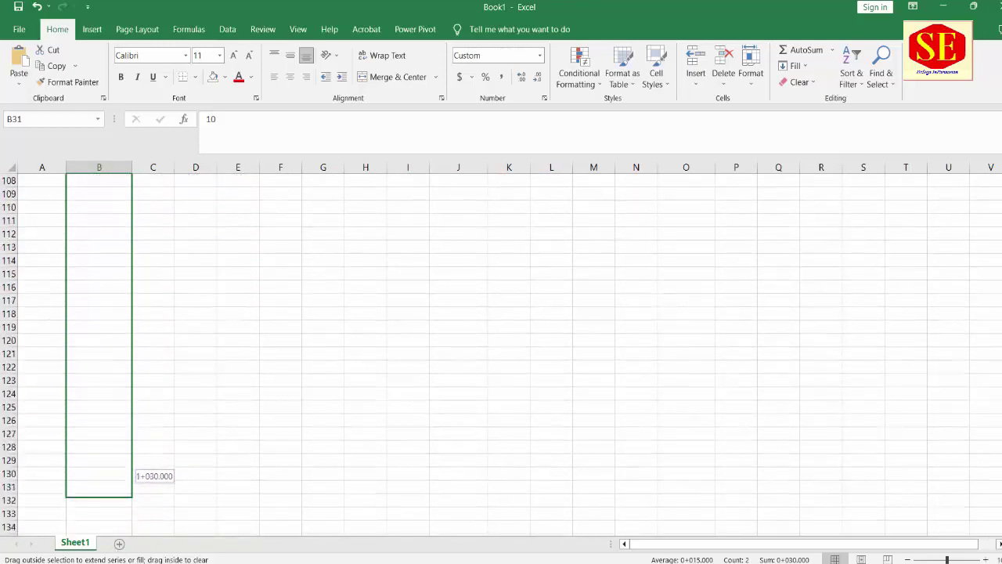
mouse_move(119, 540)
mouse_down()
mouse_move(125, 402)
mouse_move(122, 538)
mouse_up()
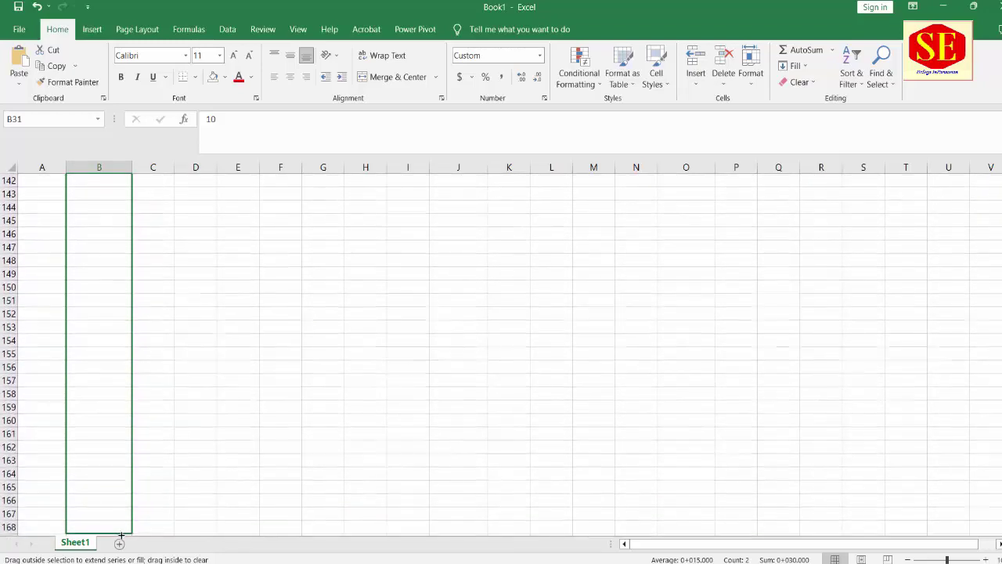
drag(121, 540, 122, 539)
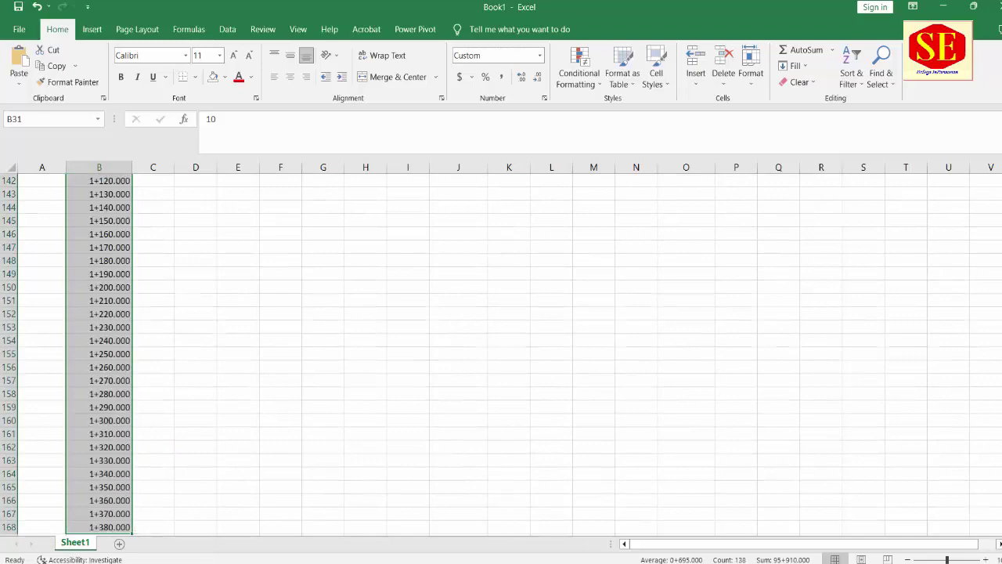
Step: Scroll down the Station column to verify it reaches 1+380.000 in row 168
scroll(501, 352, up, 20)
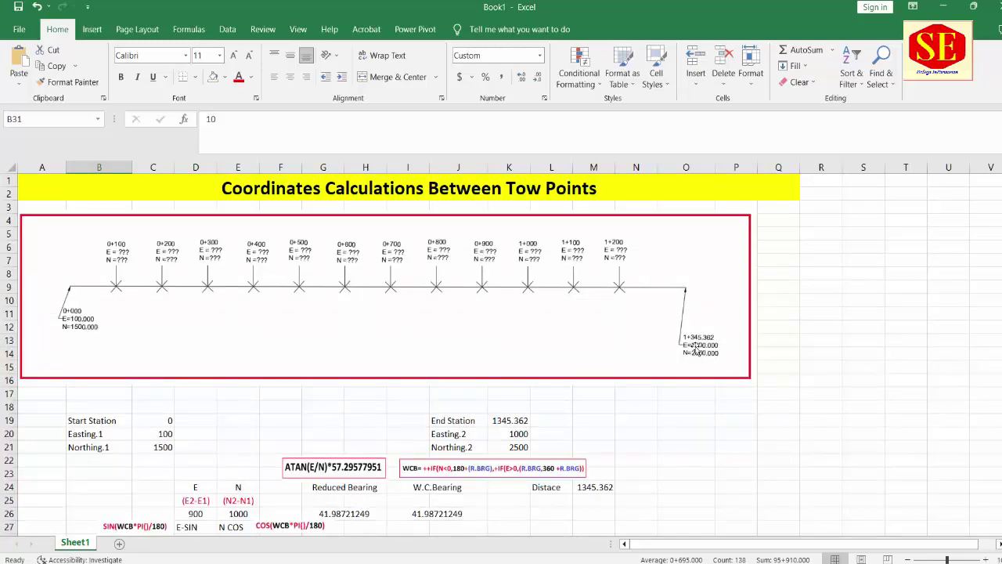
scroll(704, 368, down, 4)
scroll(704, 392, down, 5)
scroll(705, 400, down, 4)
scroll(705, 400, down, 8)
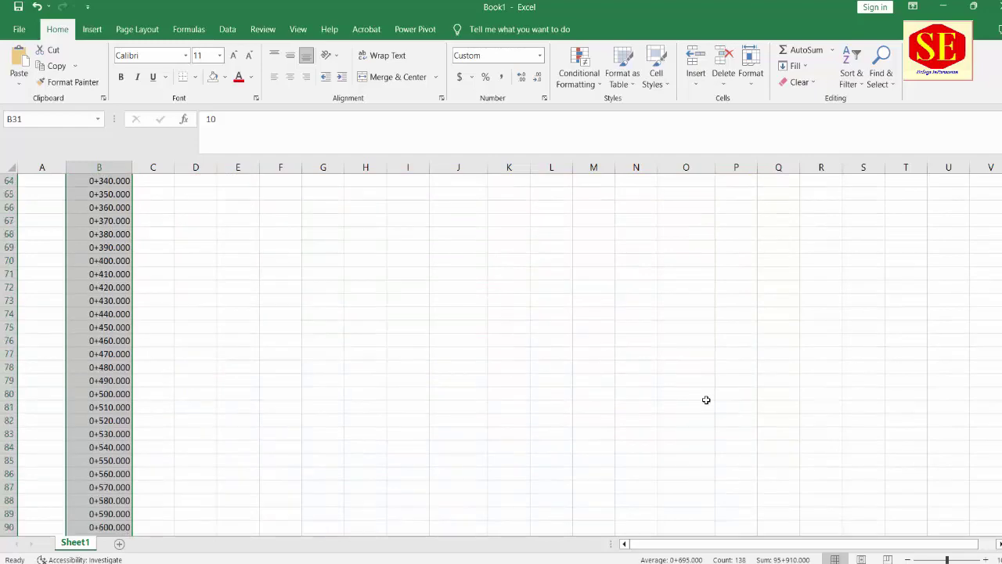
scroll(705, 400, down, 4)
scroll(705, 400, down, 5)
scroll(705, 400, down, 6)
scroll(706, 400, down, 6)
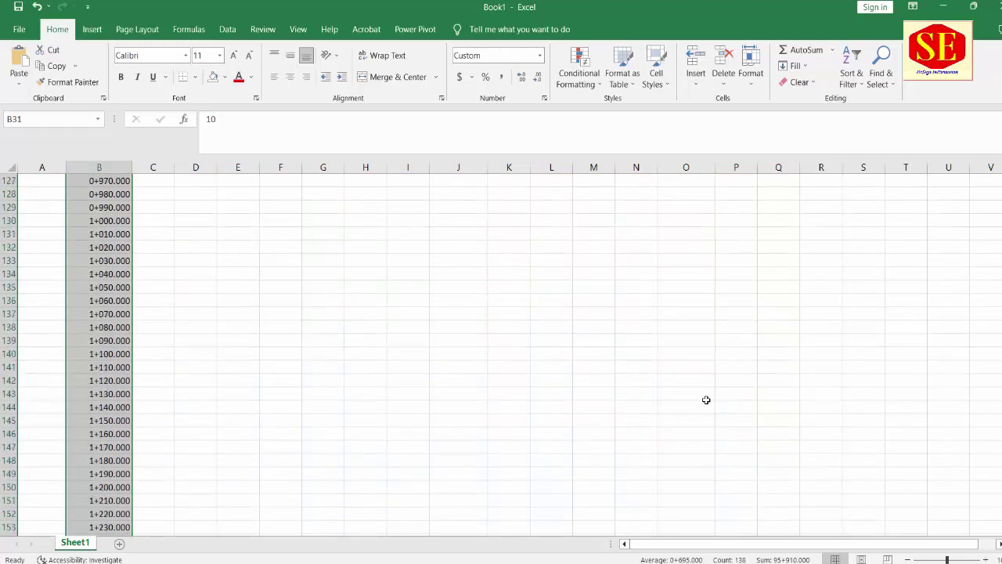
scroll(706, 400, down, 2)
scroll(650, 492, down, 5)
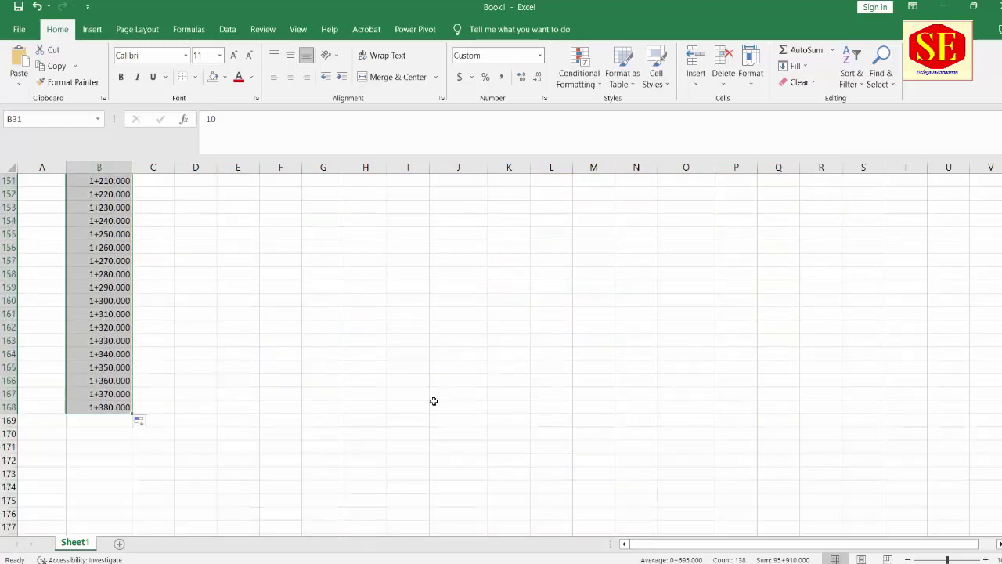
click(106, 367)
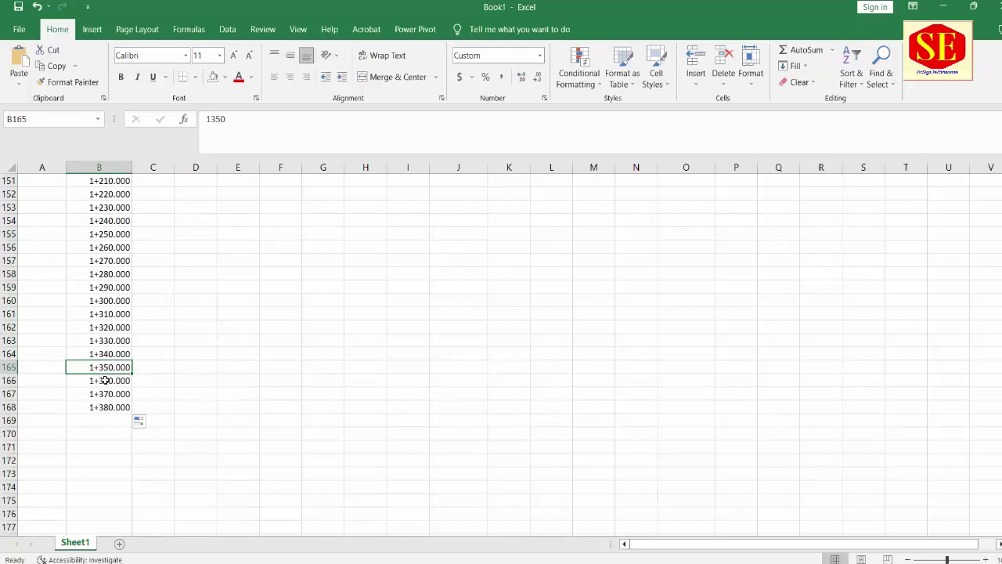
Step: Change B165 to 1345.362 and clear the extra stations in B166:B168
text(1345.362)
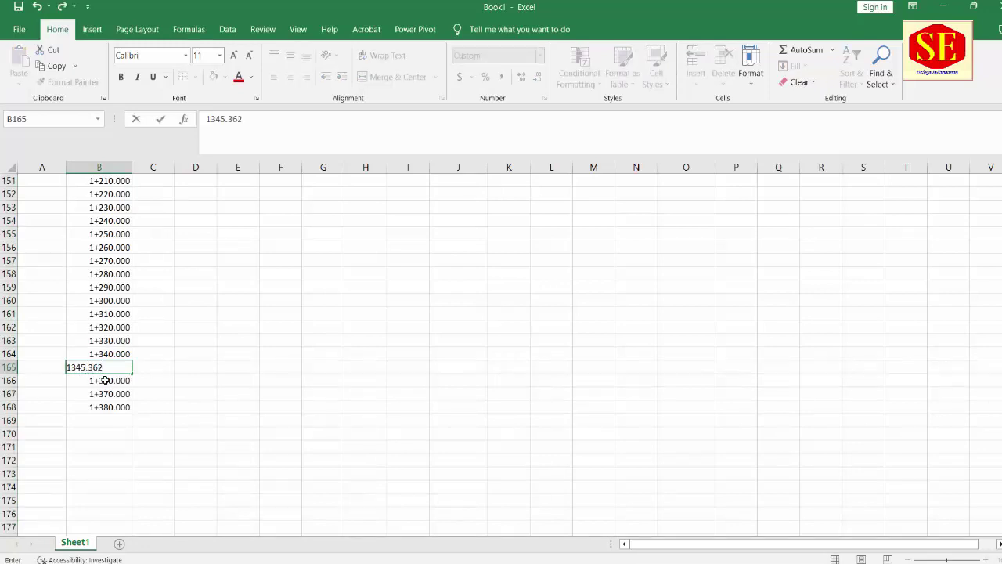
key(Return)
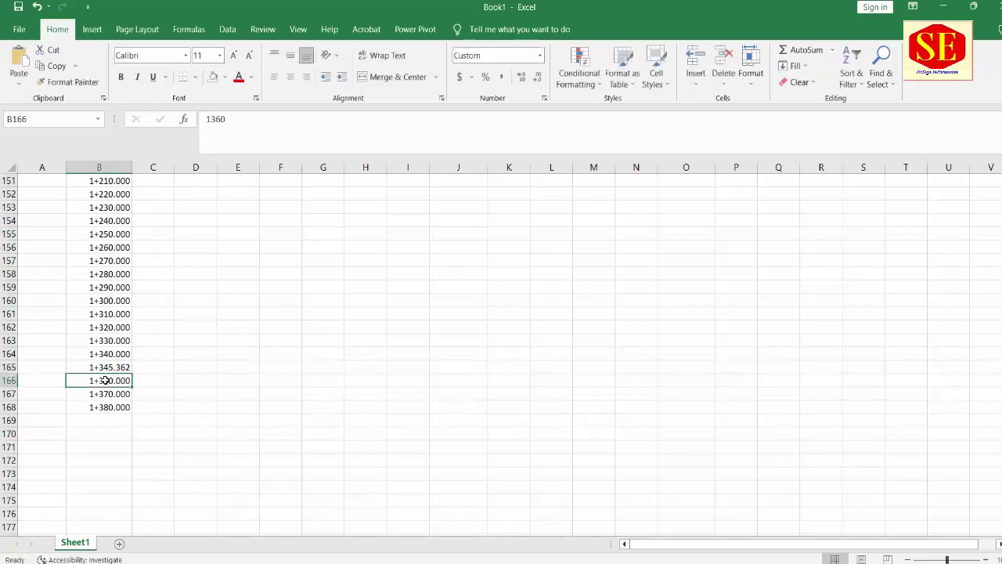
drag(105, 380, 102, 402)
key(Delete)
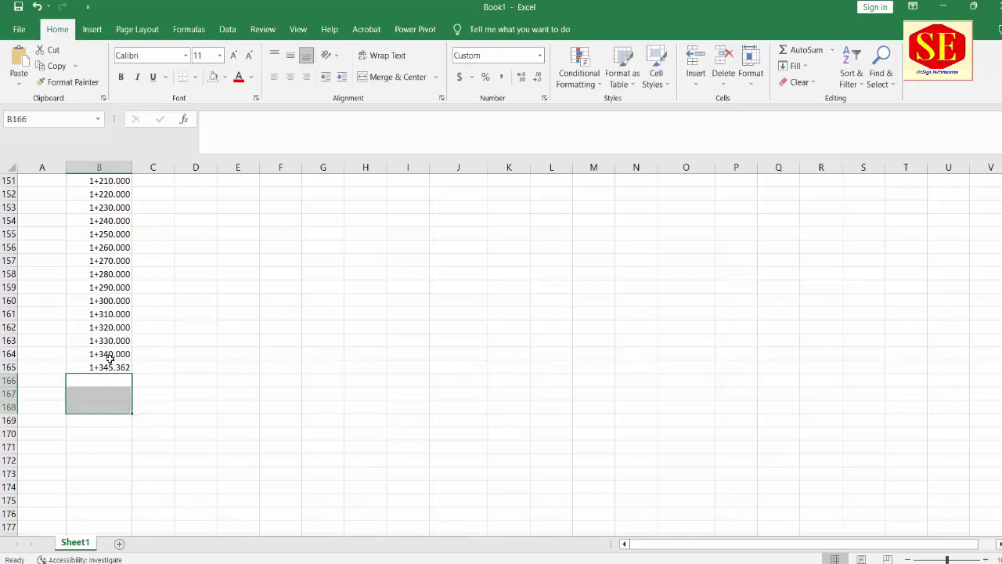
click(109, 366)
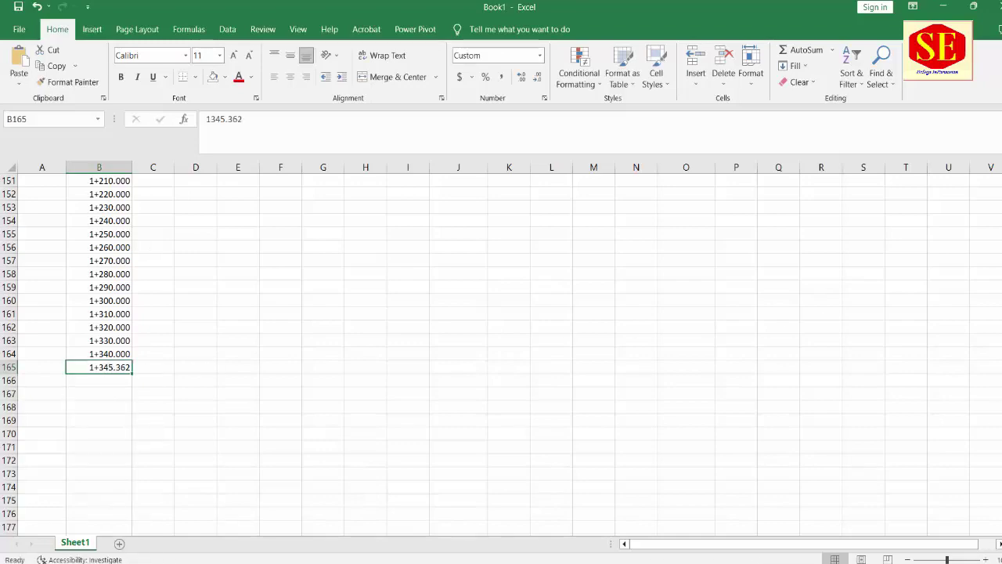
scroll(59, 277, up, 20)
scroll(59, 278, down, 5)
Step: Fill the distance formula =B31-B30 down C31:C165, giving 10 per station and 5.362 last
scroll(59, 278, down, 3)
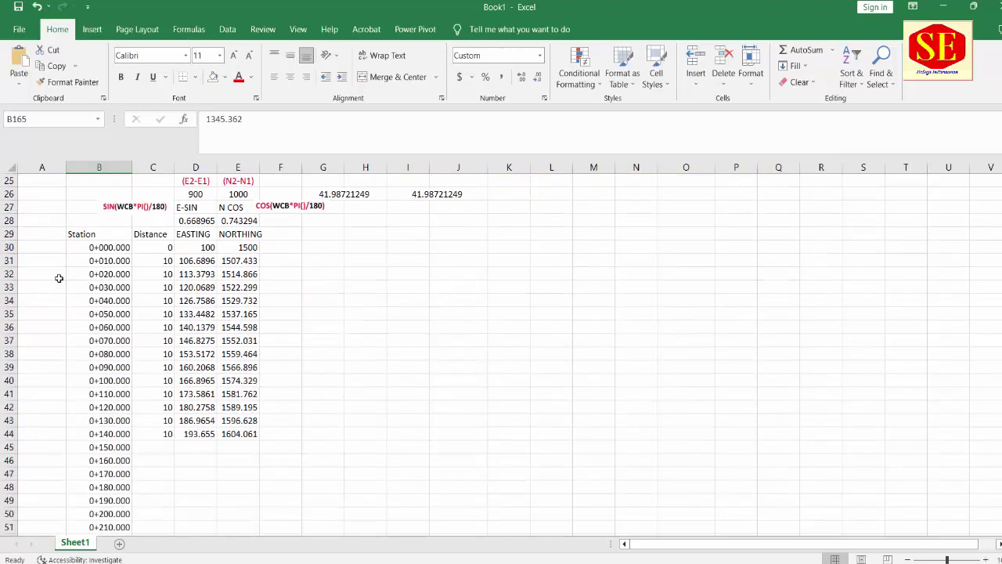
click(159, 261)
double_click(149, 260)
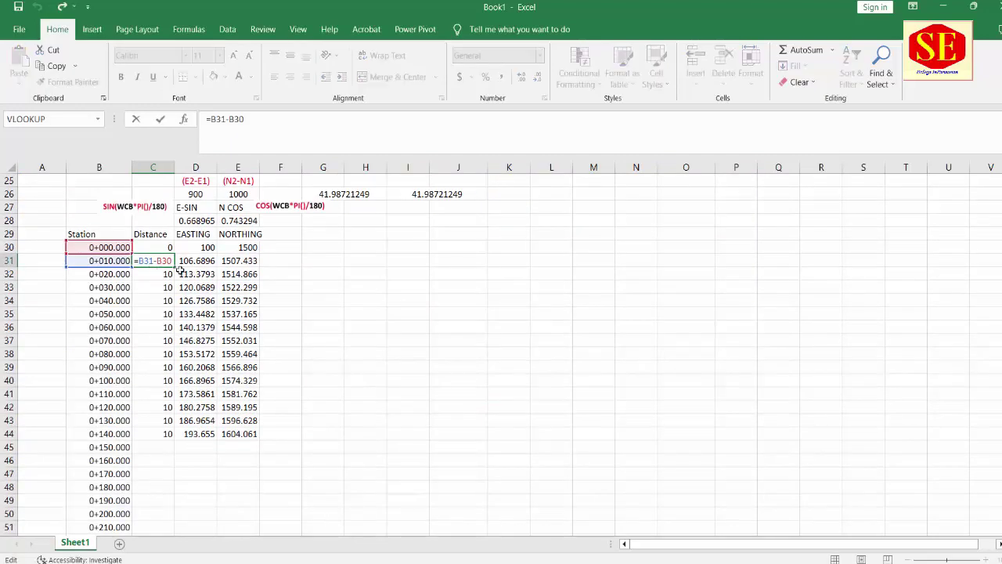
drag(175, 266, 155, 540)
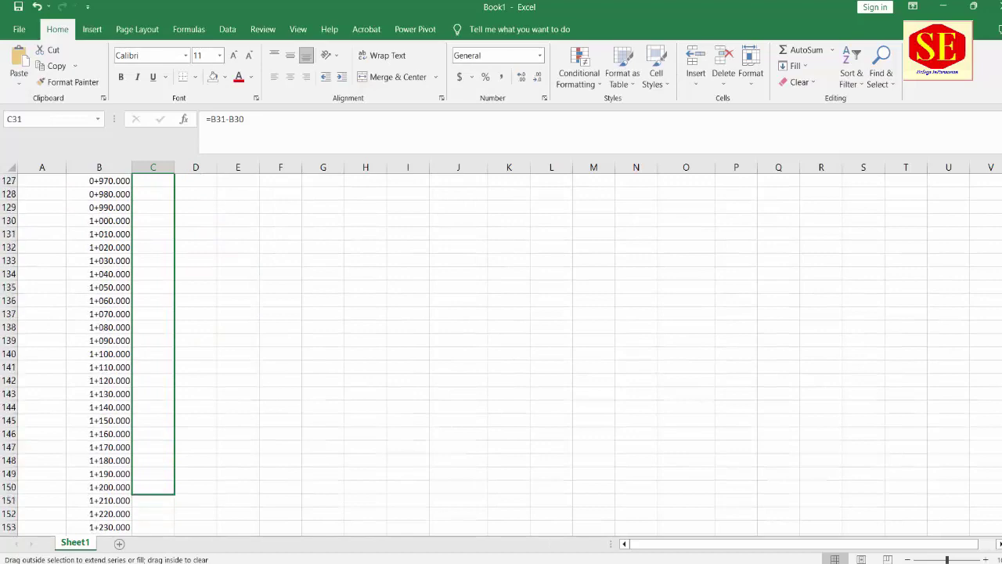
drag(155, 540, 155, 523)
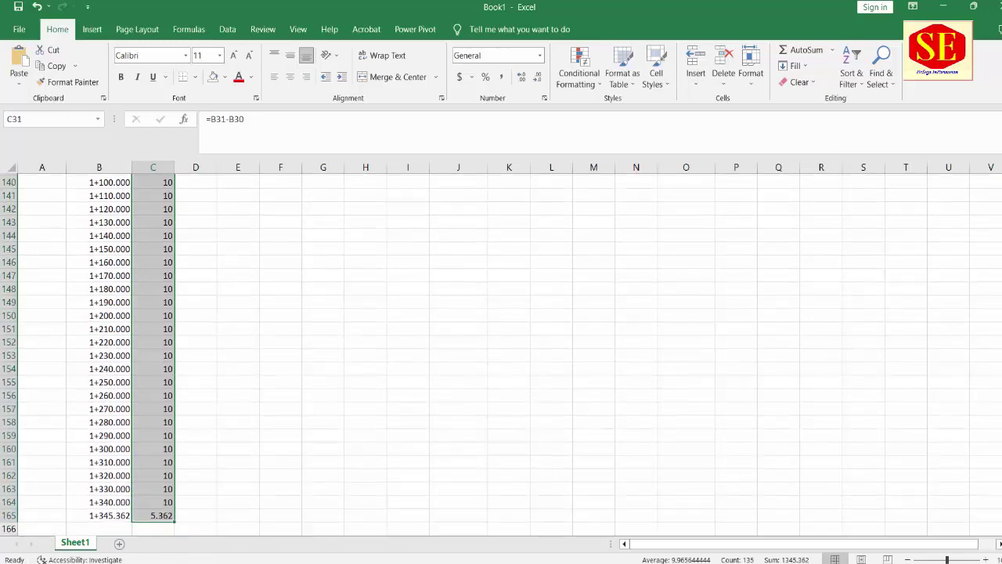
scroll(501, 352, up, 20)
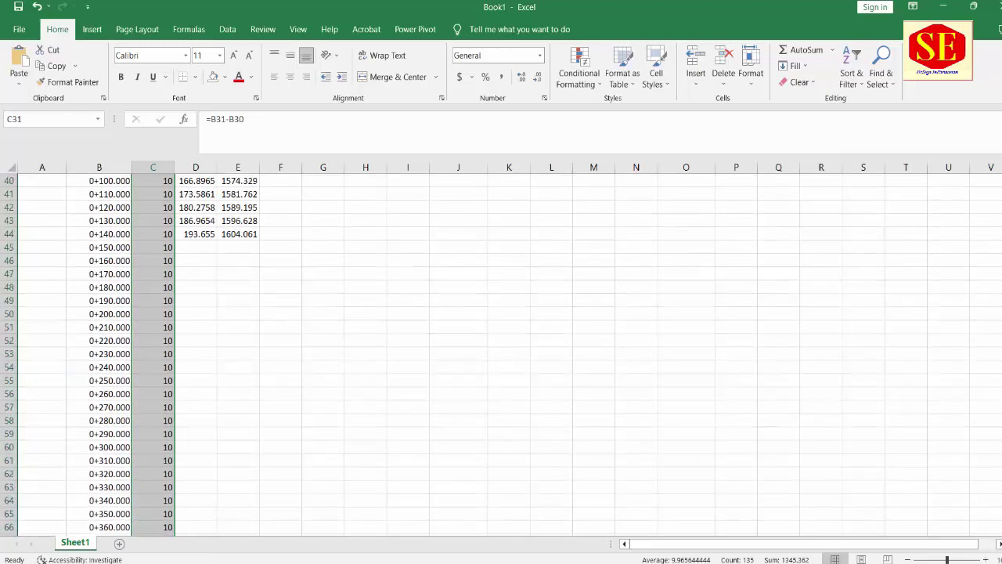
scroll(444, 404, up, 11)
scroll(444, 403, down, 1)
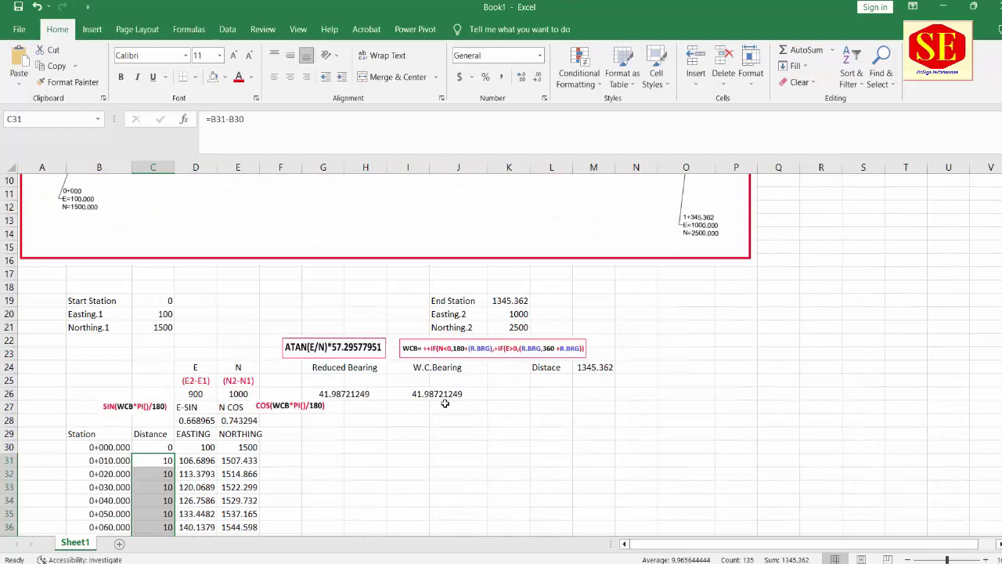
click(190, 462)
Step: Copy the easting formula =D30+($D$28*C31) down to D165, ending at 999.9997
scroll(186, 442, down, 4)
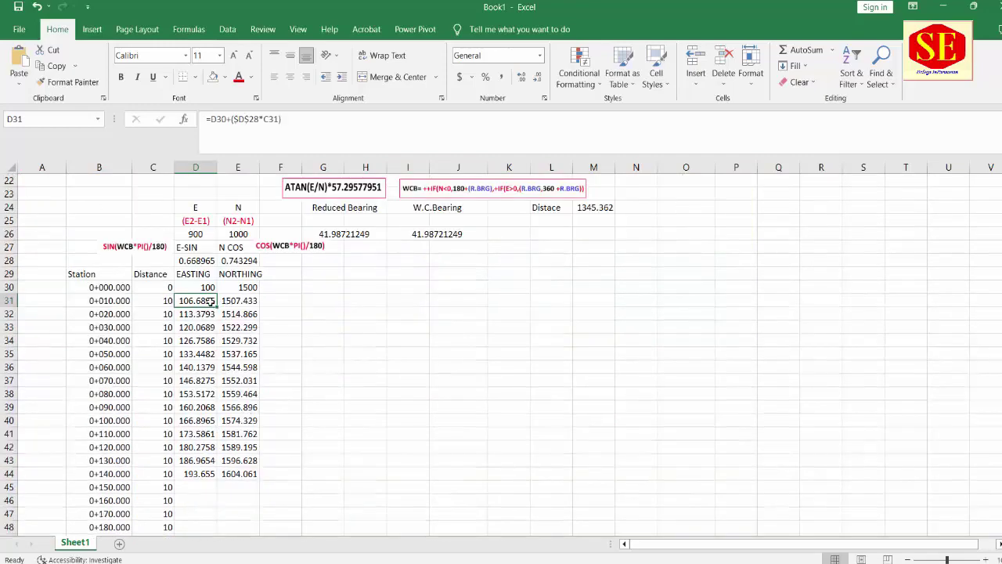
double_click(212, 301)
key(Escape)
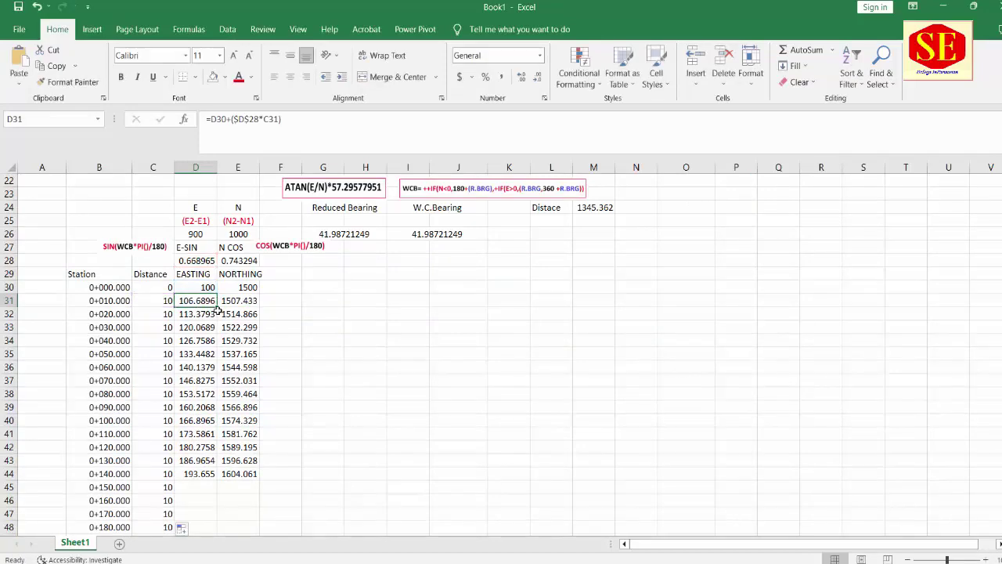
drag(217, 307, 212, 487)
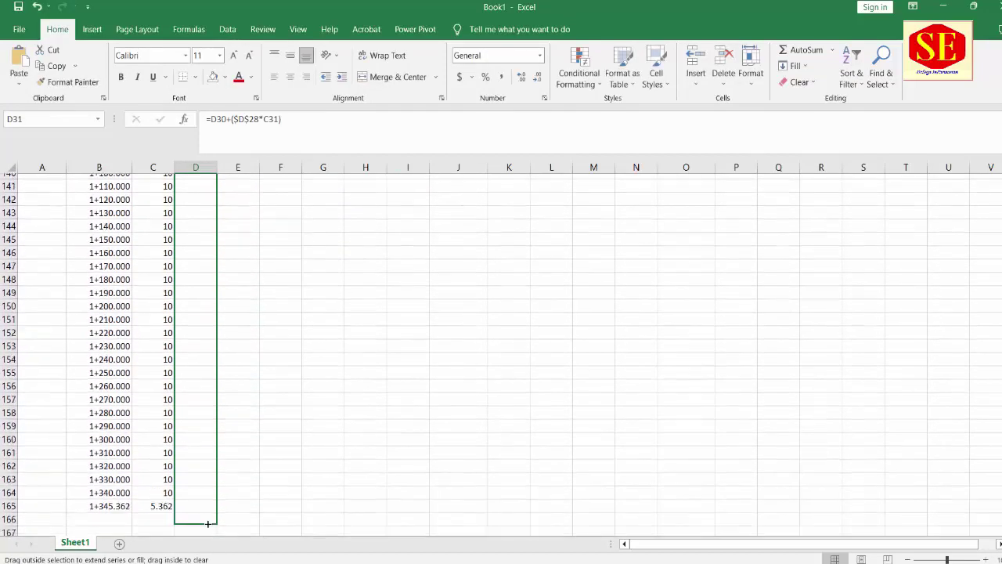
drag(212, 488, 207, 502)
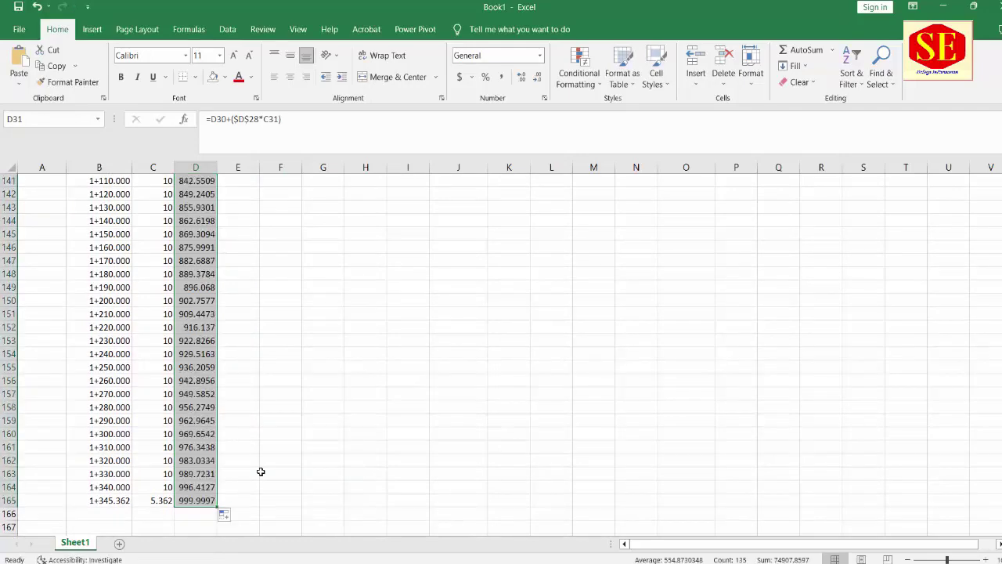
scroll(245, 407, up, 20)
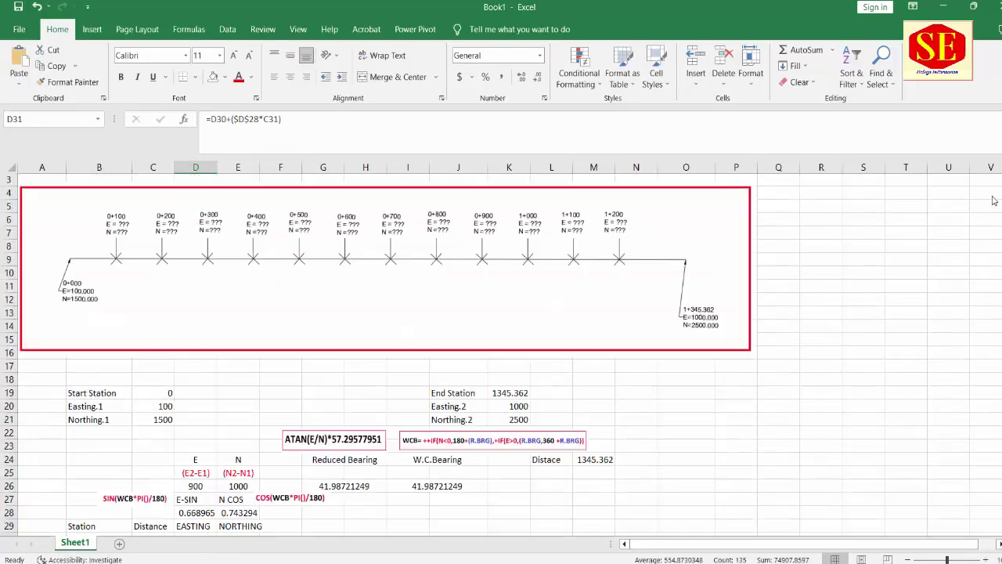
scroll(245, 407, down, 5)
Step: Copy the northing formula from E31:E44 down to the last station, e.g. 1678.391 at 0+240.000
click(239, 380)
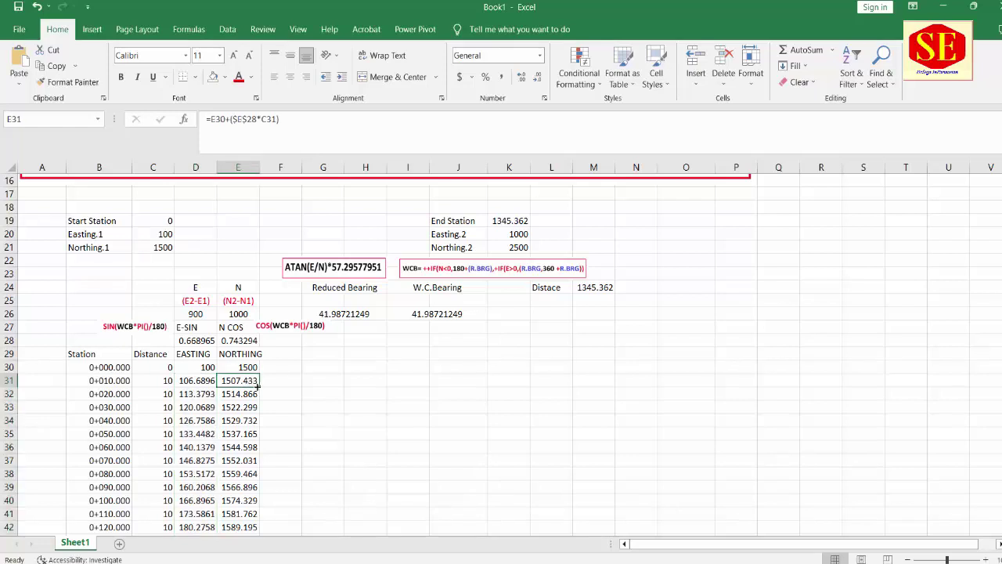
drag(259, 387, 259, 548)
scroll(299, 398, down, 4)
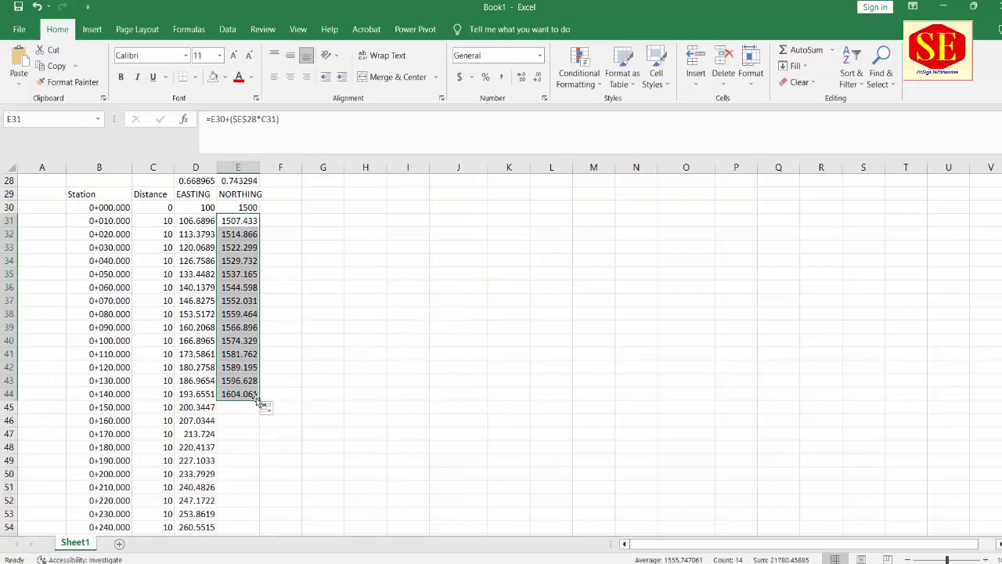
double_click(258, 400)
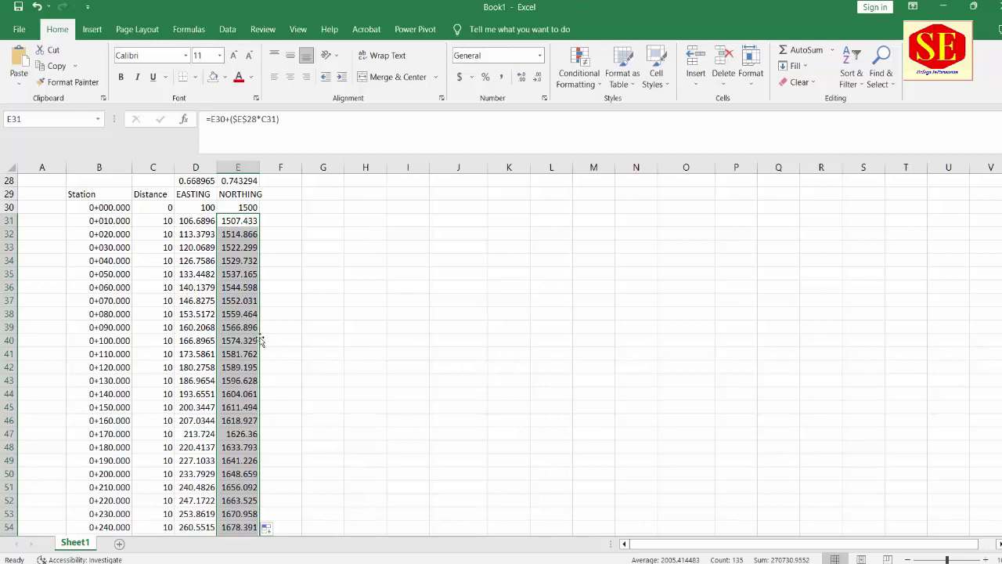
scroll(266, 529, down, 5)
scroll(242, 407, down, 5)
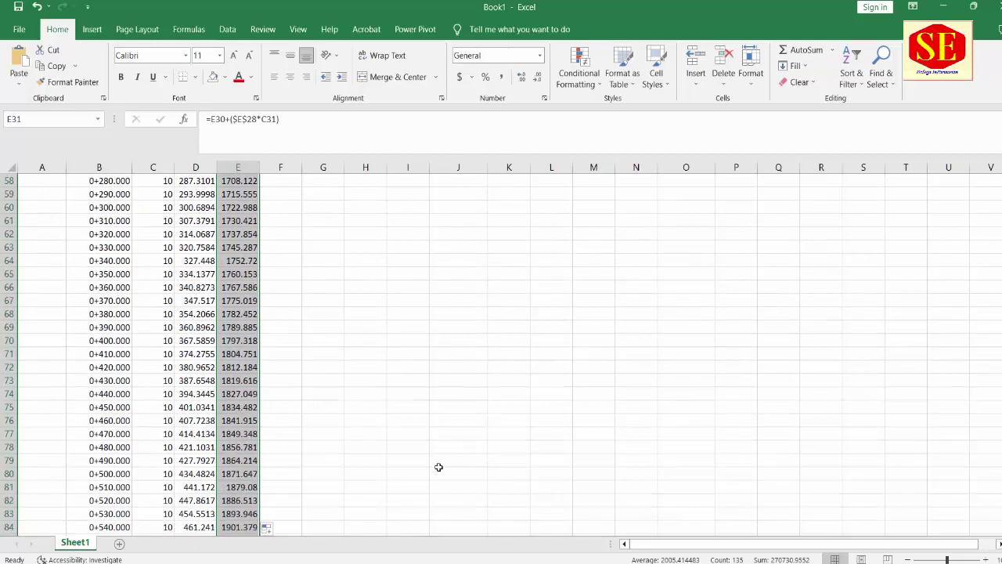
scroll(380, 360, up, 6)
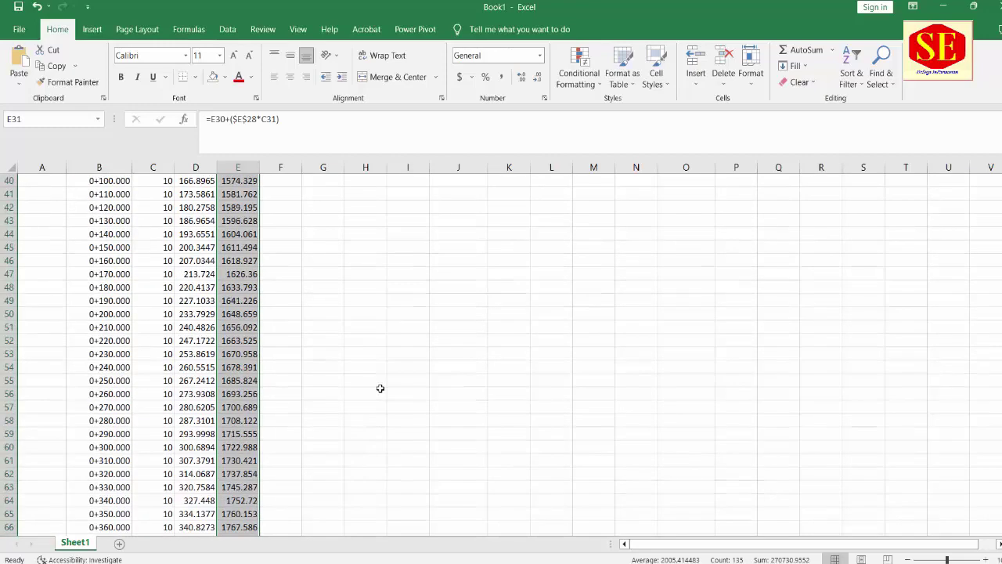
scroll(380, 387, up, 4)
scroll(383, 380, up, 4)
click(408, 383)
scroll(434, 394, up, 2)
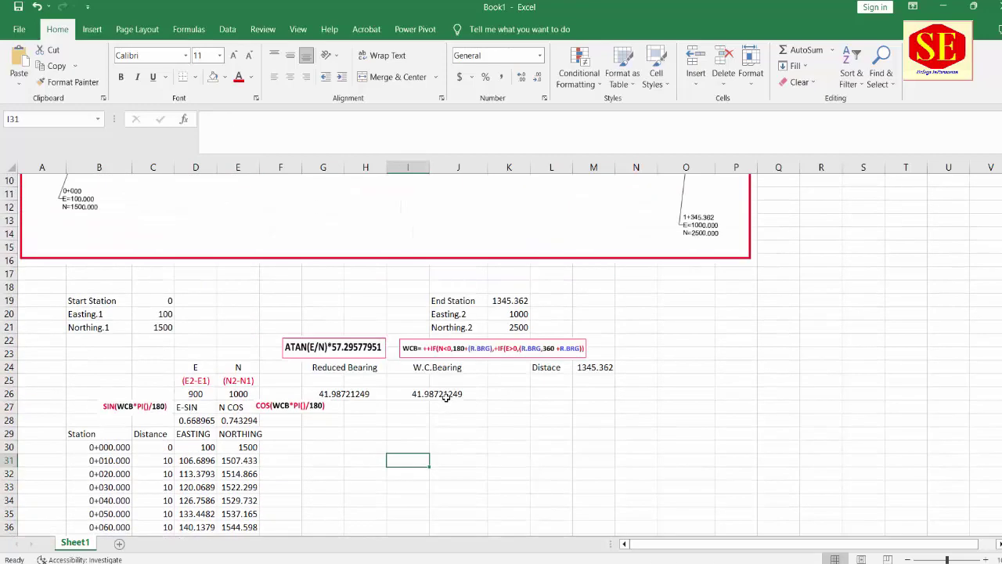
scroll(445, 397, up, 2)
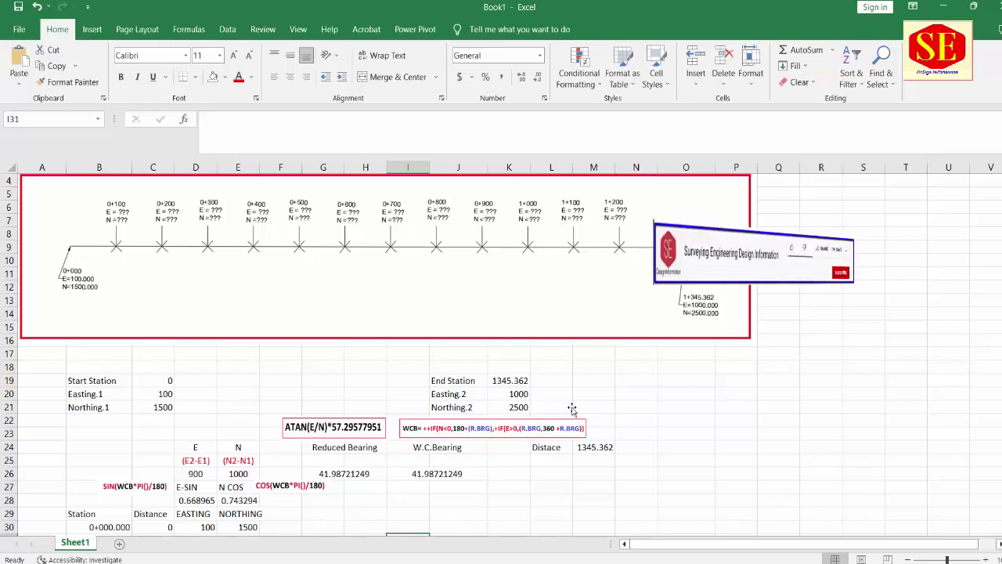
scroll(588, 284, down, 1)
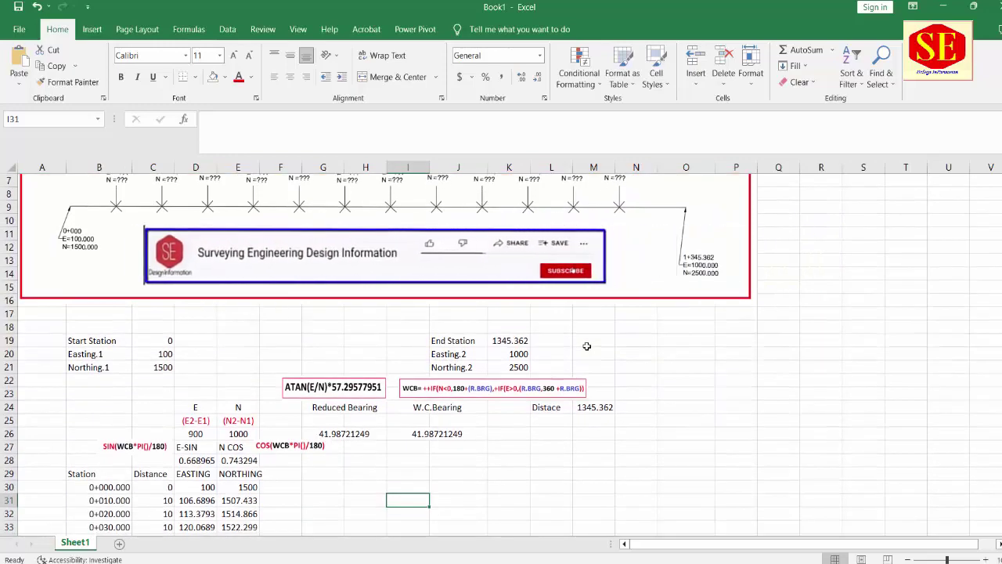